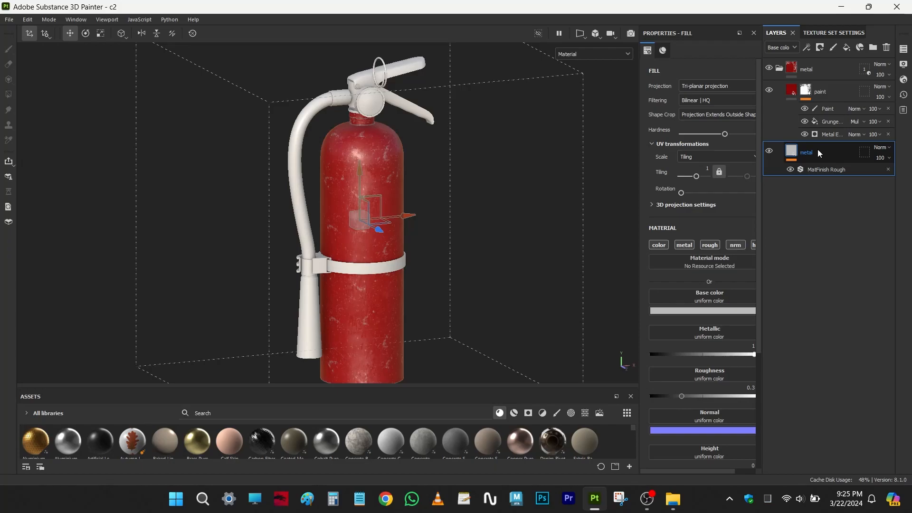
# - Examine the paint layer and its mask, looking closely at the scratches around the extinguisher's neck and upper body
pyautogui.click(793, 93)
pyautogui.keyDown('alt'); pyautogui.moveTo(381, 118); pyautogui.dragTo(412, 160, button='right'); pyautogui.keyUp('alt')
pyautogui.keyDown('alt'); pyautogui.moveTo(412, 159); pyautogui.dragTo(419, 260, button='middle'); pyautogui.keyUp('alt')
pyautogui.keyDown('alt'); pyautogui.moveTo(419, 259); pyautogui.dragTo(463, 306, button='right'); pyautogui.keyUp('alt')
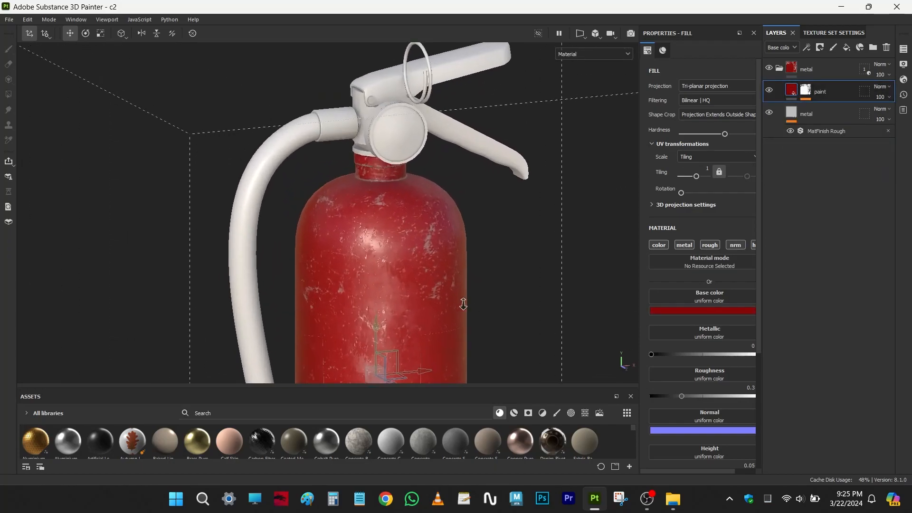
pyautogui.click(806, 90)
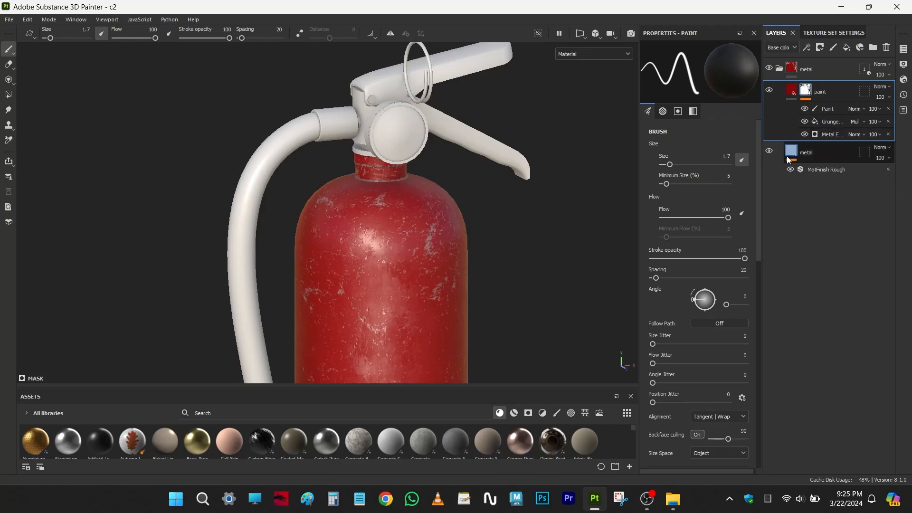
pyautogui.scroll(5, 384, 263)
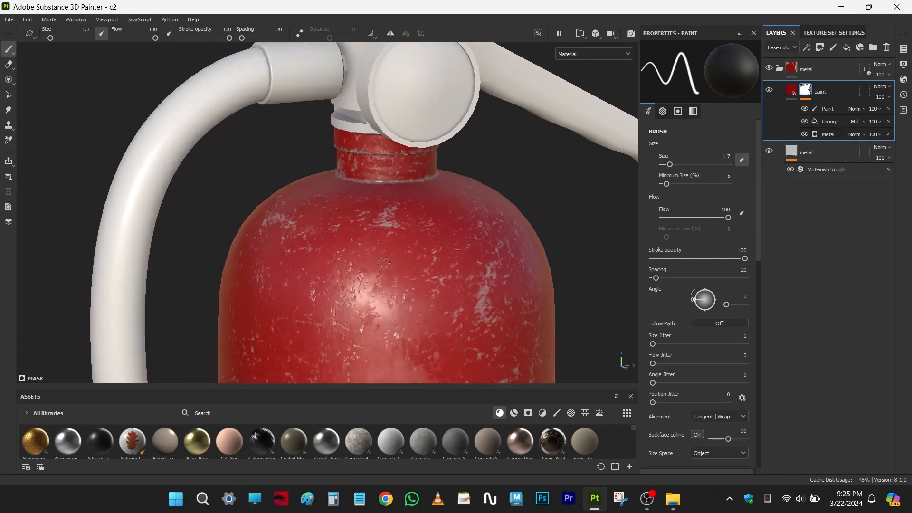
pyautogui.keyDown('alt'); pyautogui.moveTo(384, 263); pyautogui.dragTo(425, 245, button='right'); pyautogui.keyUp('alt')
pyautogui.keyDown('alt'); pyautogui.moveTo(425, 245); pyautogui.dragTo(414, 264, button='middle'); pyautogui.keyUp('alt')
pyautogui.keyDown('alt'); pyautogui.moveTo(414, 263); pyautogui.dragTo(458, 237, button='right'); pyautogui.keyUp('alt')
pyautogui.keyDown('alt'); pyautogui.moveTo(458, 237); pyautogui.dragTo(431, 284, button='middle'); pyautogui.keyUp('alt')
pyautogui.keyDown('alt'); pyautogui.moveTo(374, 262); pyautogui.dragTo(403, 279); pyautogui.keyUp('alt')
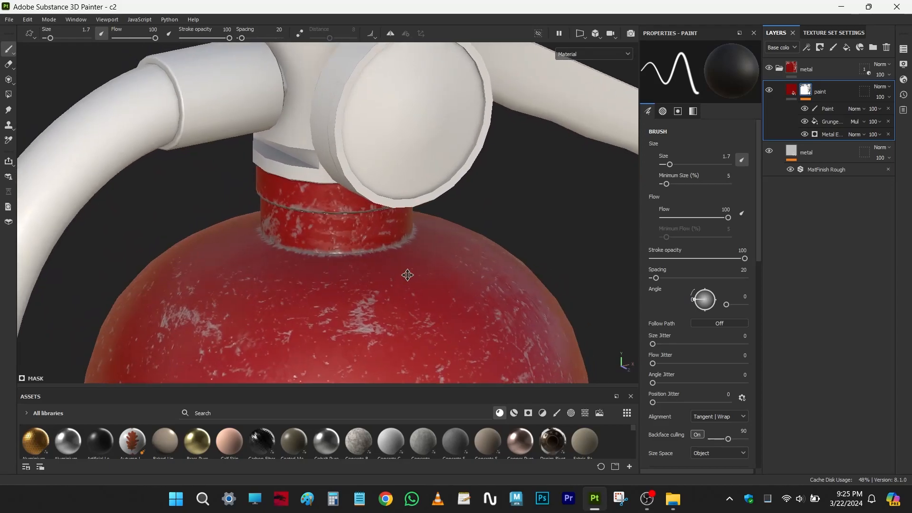
pyautogui.keyDown('alt'); pyautogui.moveTo(404, 280); pyautogui.dragTo(439, 231, button='middle'); pyautogui.keyUp('alt')
pyautogui.keyDown('alt'); pyautogui.moveTo(370, 243); pyautogui.dragTo(427, 257, button='right'); pyautogui.keyUp('alt')
pyautogui.keyDown('alt'); pyautogui.moveTo(468, 311); pyautogui.dragTo(482, 325); pyautogui.keyUp('alt')
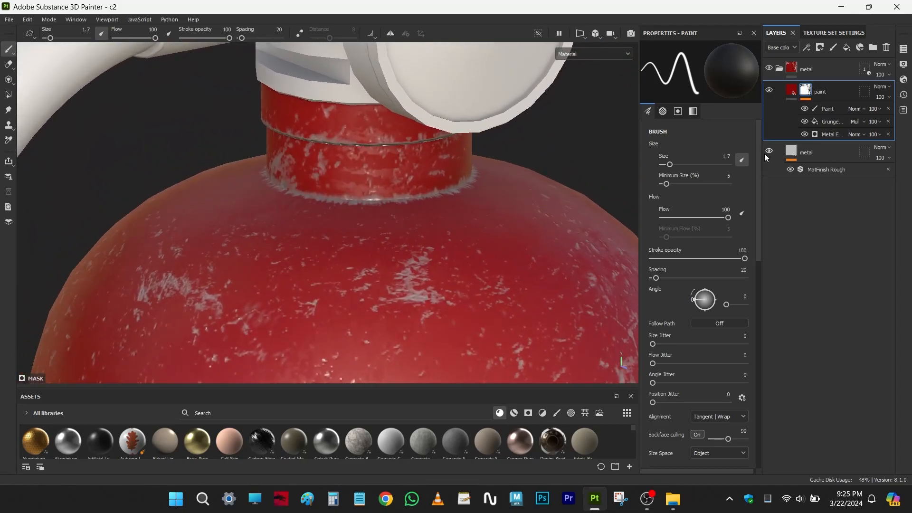
# - Show the paint layer's fill properties down to the height setting, widening the panel so they fit
pyautogui.click(791, 92)
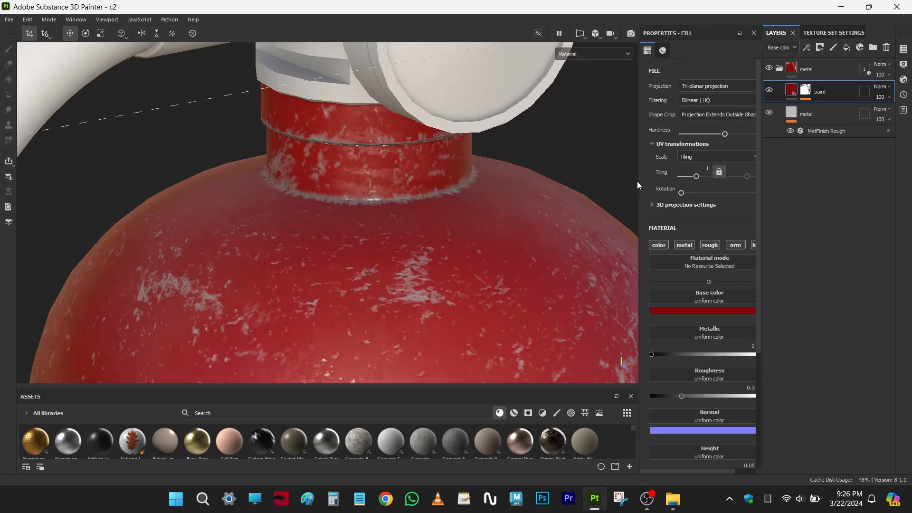
pyautogui.moveTo(640, 167); pyautogui.dragTo(611, 167)
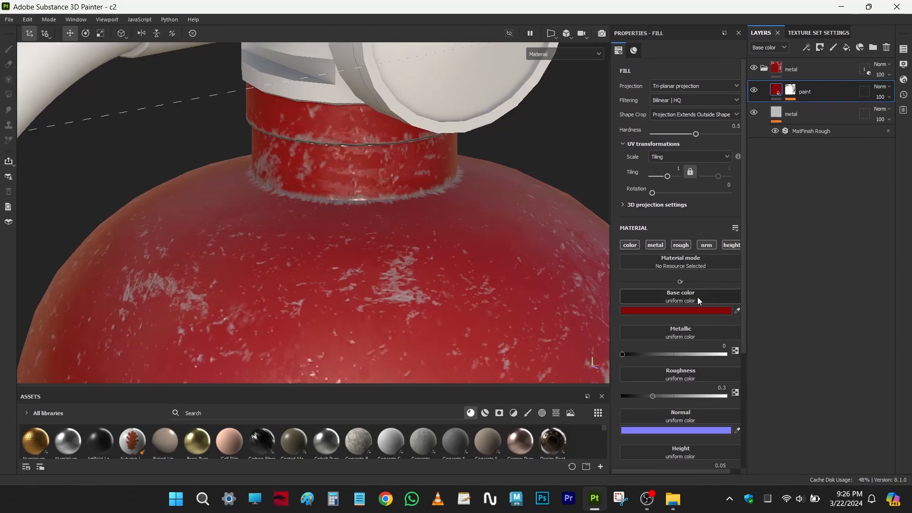
pyautogui.scroll(-2, 699, 290)
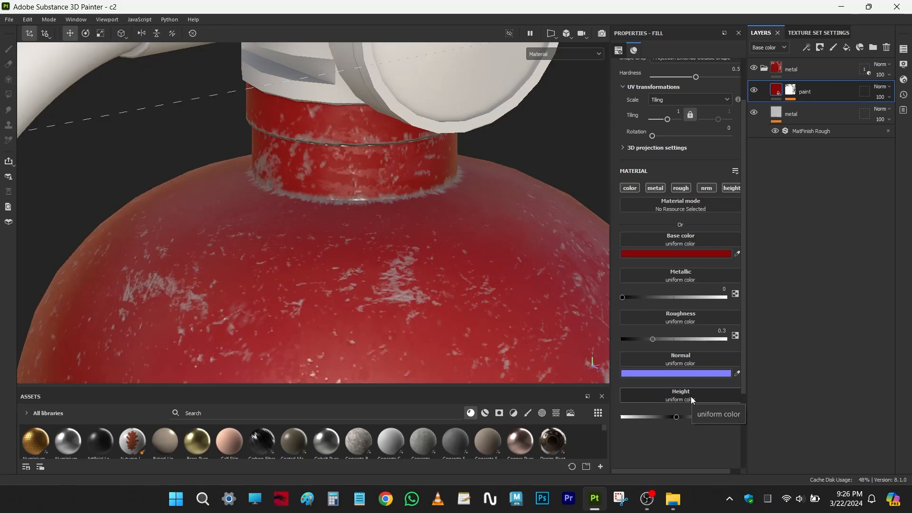
# - Raise the paint layer's height to 0.1786, then reduce it to 0.0804
pyautogui.keyDown('alt'); pyautogui.moveTo(503, 285); pyautogui.dragTo(444, 294); pyautogui.keyUp('alt')
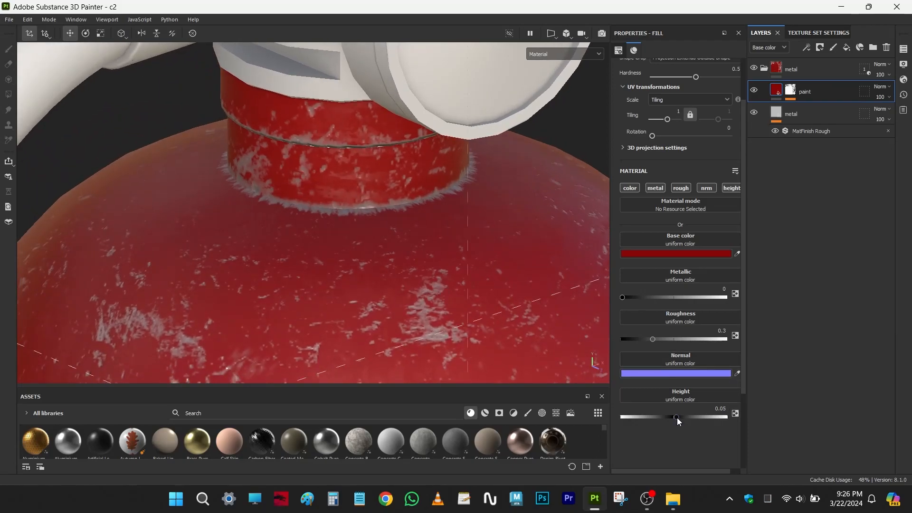
pyautogui.moveTo(678, 418); pyautogui.dragTo(684, 418)
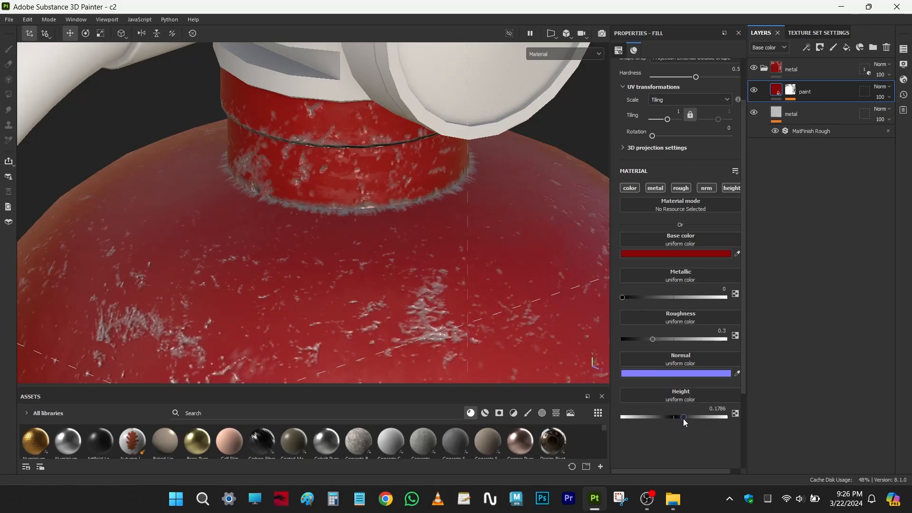
pyautogui.moveTo(683, 418)
pyautogui.mouseDown()
pyautogui.moveTo(660, 419)
pyautogui.moveTo(677, 418)
pyautogui.mouseUp()
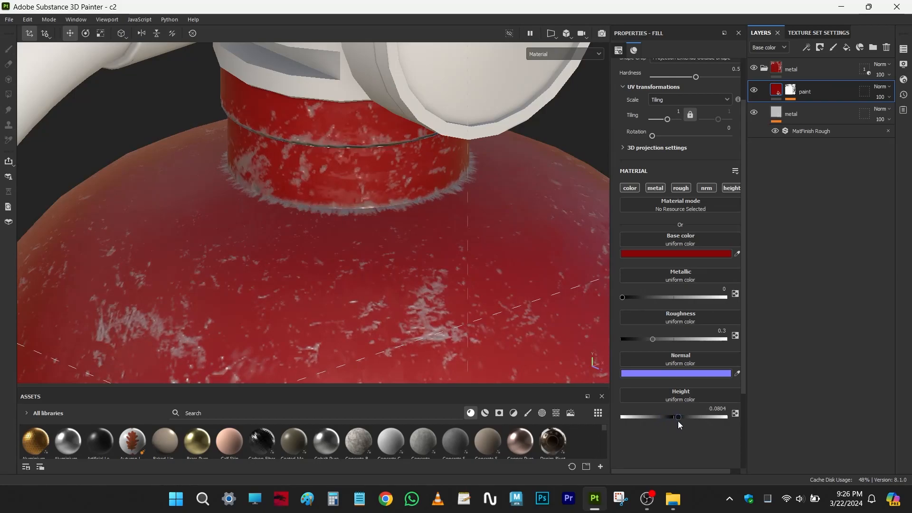
# - Inspect the bare metal layer and its MatFinish Rough filter by temporarily hiding the paint layer, then restore the paint layer's visibility
pyautogui.click(809, 113)
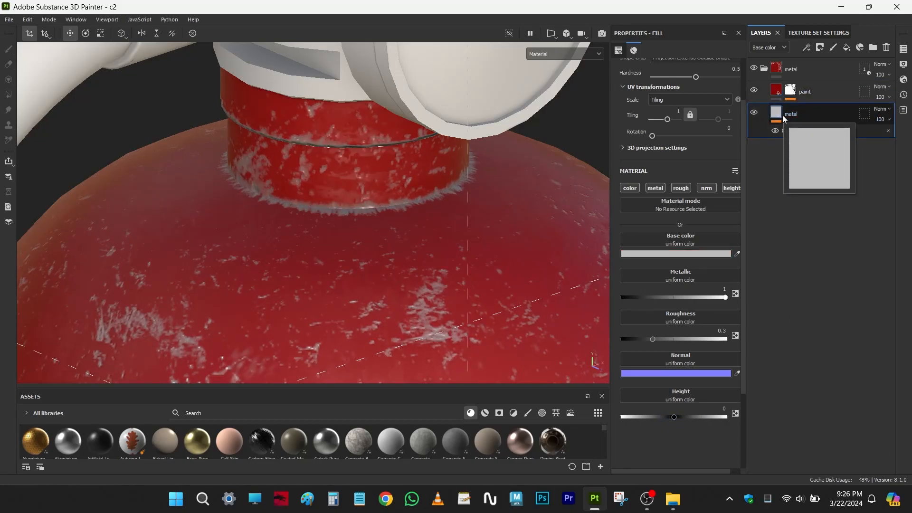
pyautogui.click(755, 112)
pyautogui.click(755, 114)
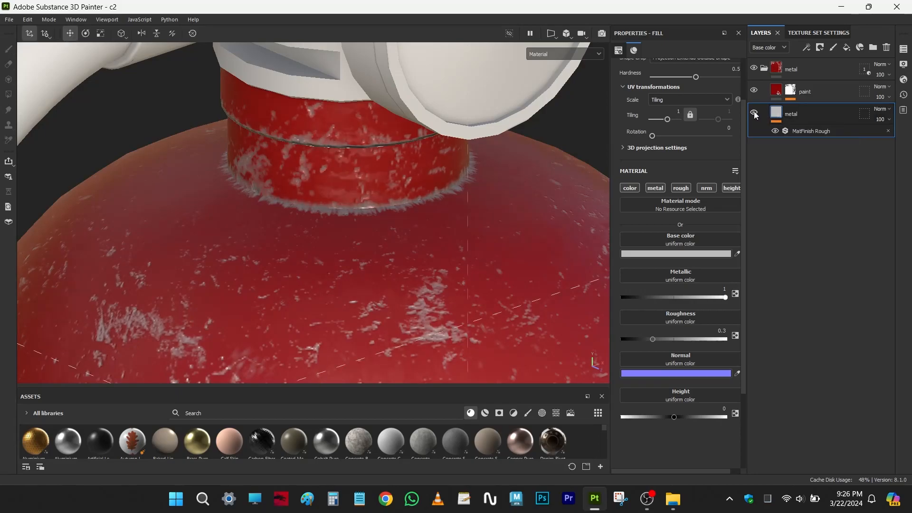
pyautogui.click(754, 91)
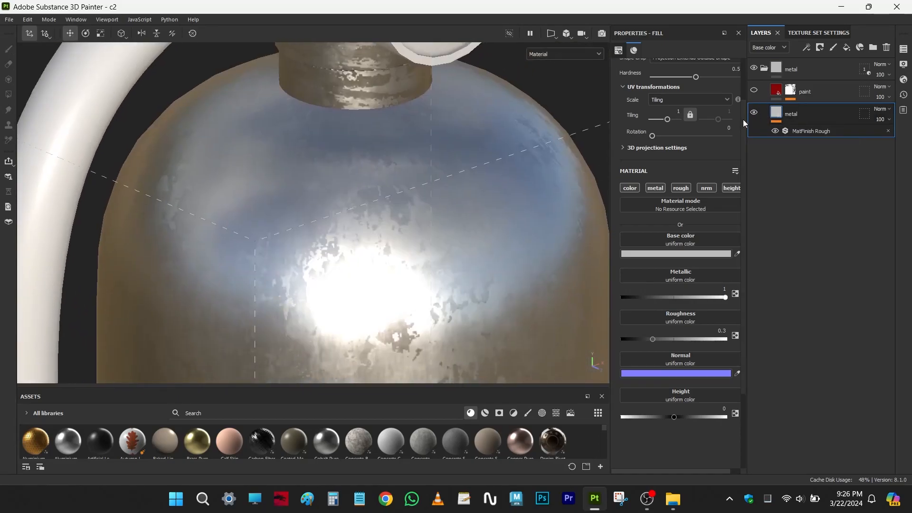
pyautogui.click(755, 114)
pyautogui.click(756, 115)
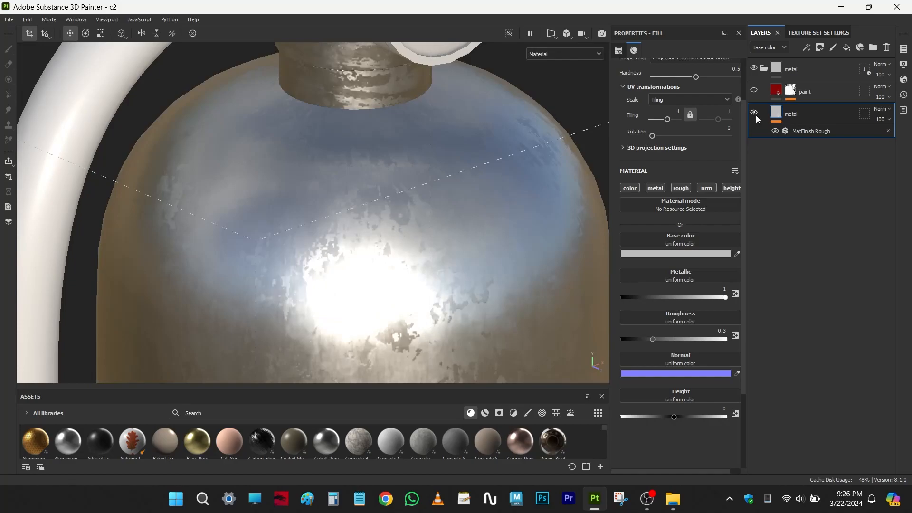
pyautogui.click(803, 130)
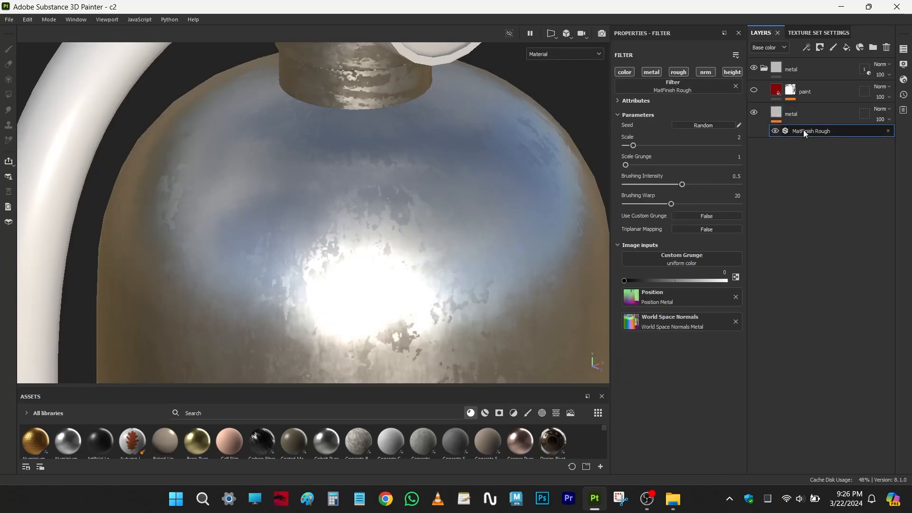
pyautogui.click(789, 114)
pyautogui.click(778, 91)
pyautogui.click(755, 91)
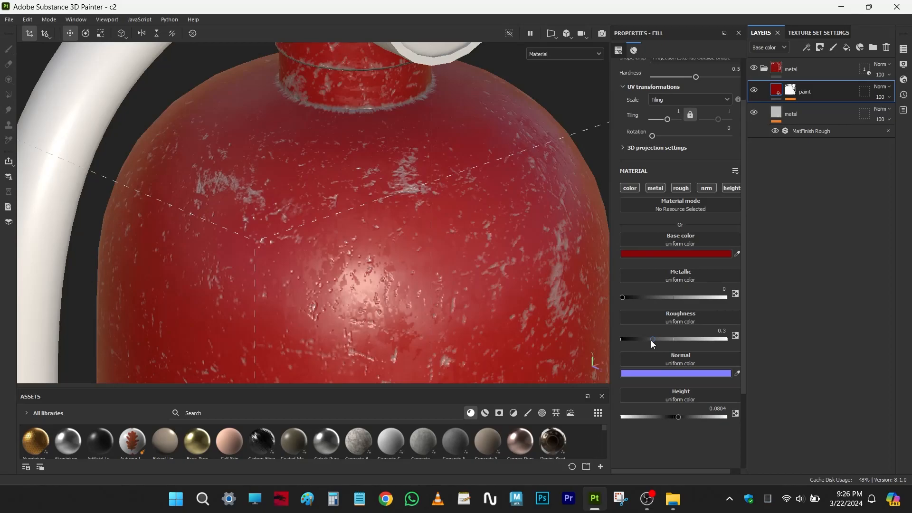
# - Set the paint layer's height to 0 and its mask's Metal Edge Wear generator to a wear level of 0.74
pyautogui.click(719, 409)
pyautogui.write('0')
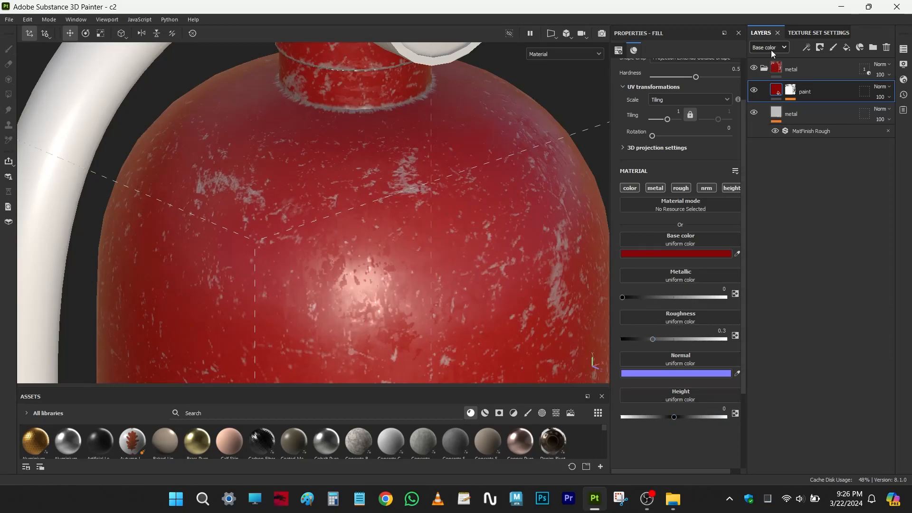
pyautogui.click(791, 90)
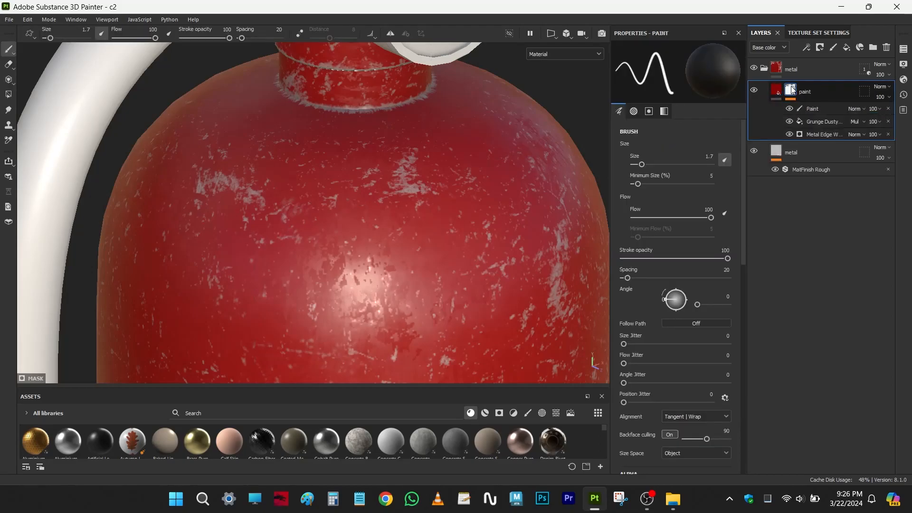
pyautogui.click(819, 136)
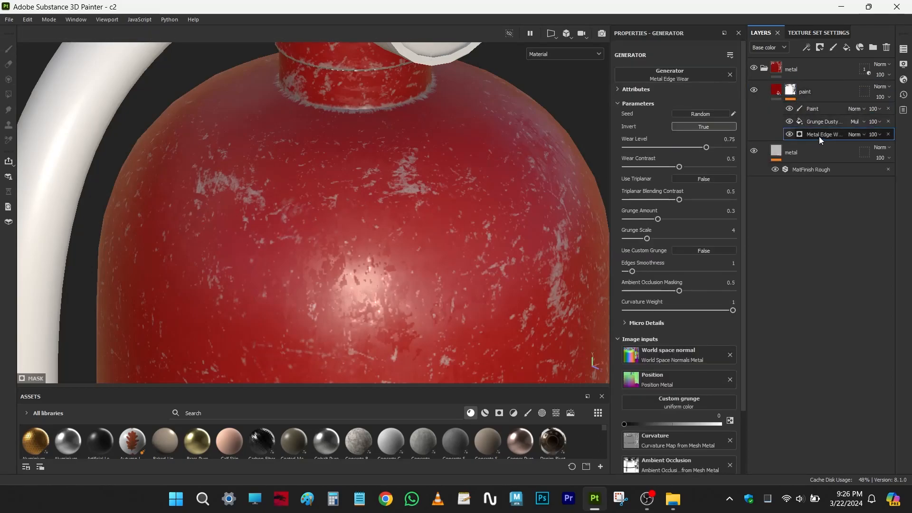
pyautogui.moveTo(707, 148)
pyautogui.mouseDown()
pyautogui.moveTo(697, 148)
pyautogui.moveTo(705, 148)
pyautogui.mouseUp()
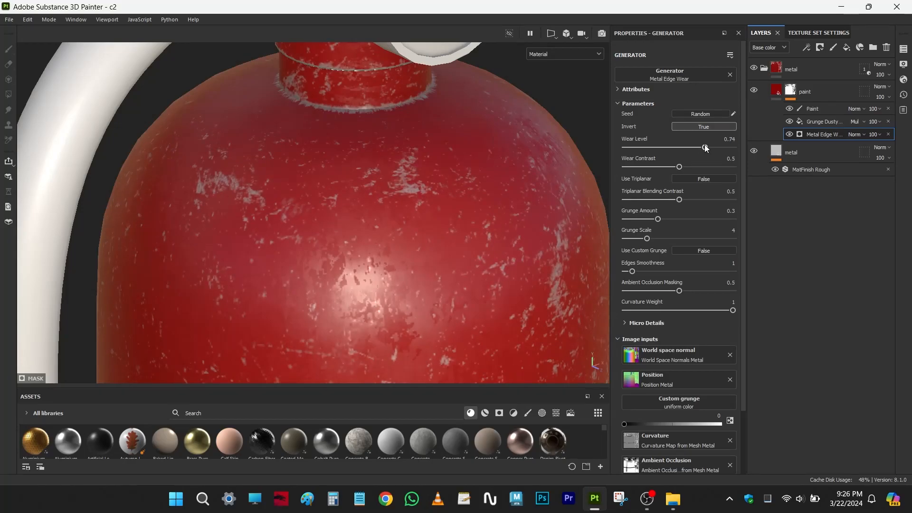
# - Select the mask's Grunge Dusty Scratch fill, list the texture assets and enlarge the asset library
pyautogui.click(824, 121)
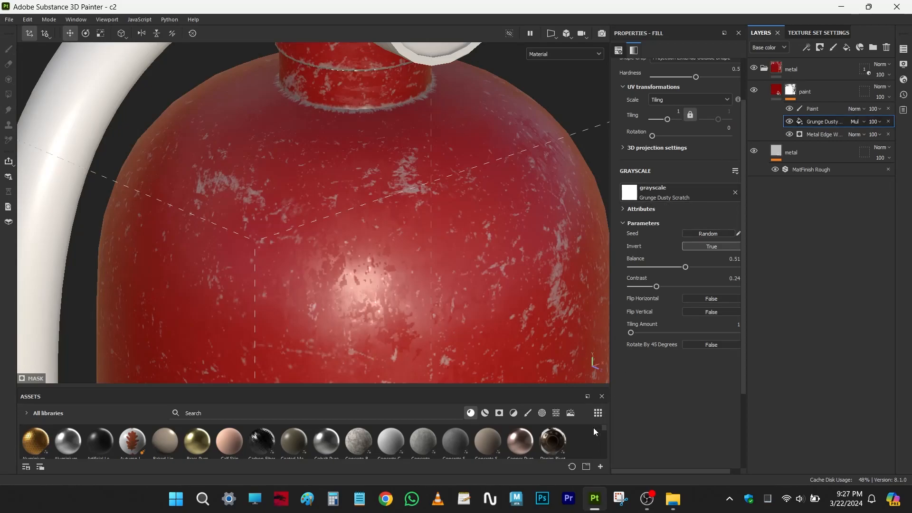
pyautogui.click(556, 413)
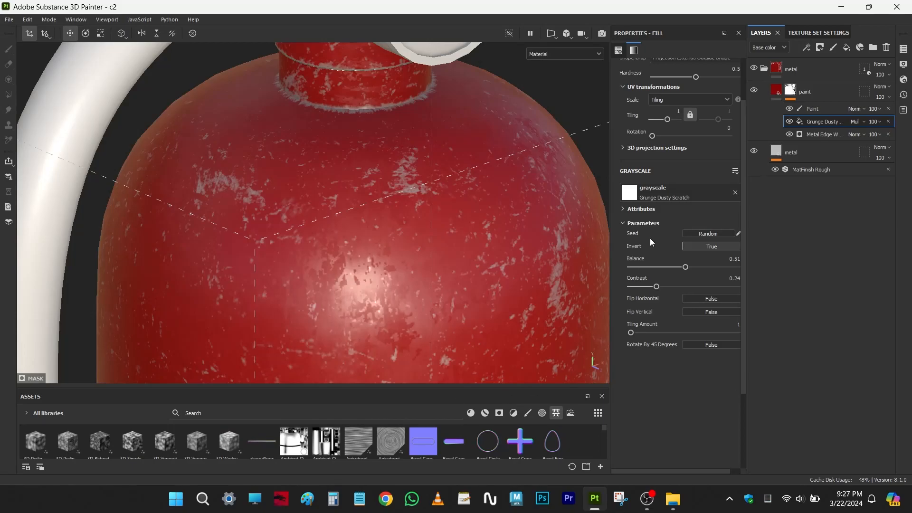
pyautogui.moveTo(534, 386); pyautogui.dragTo(534, 360)
# - Select the Paint effect in the paint layer's mask, search the brushes for "dirt" and choose the Dirt 2 brush
pyautogui.click(820, 108)
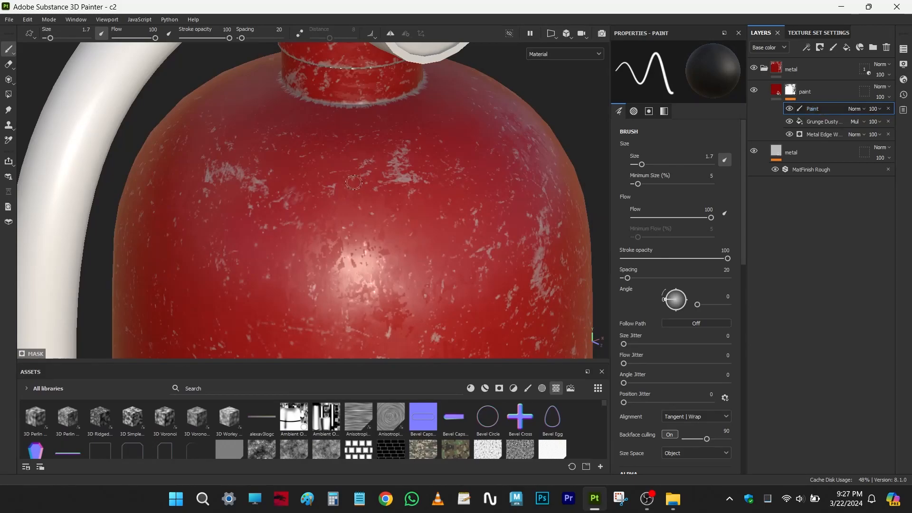
pyautogui.keyDown('alt'); pyautogui.moveTo(328, 136); pyautogui.dragTo(369, 211, button='right'); pyautogui.keyUp('alt')
pyautogui.keyDown('alt'); pyautogui.moveTo(368, 212); pyautogui.dragTo(369, 299, button='middle'); pyautogui.keyUp('alt')
pyautogui.keyDown('alt'); pyautogui.moveTo(333, 228); pyautogui.dragTo(375, 208, button='right'); pyautogui.keyUp('alt')
pyautogui.keyDown('alt'); pyautogui.moveTo(375, 208); pyautogui.dragTo(384, 207); pyautogui.keyUp('alt')
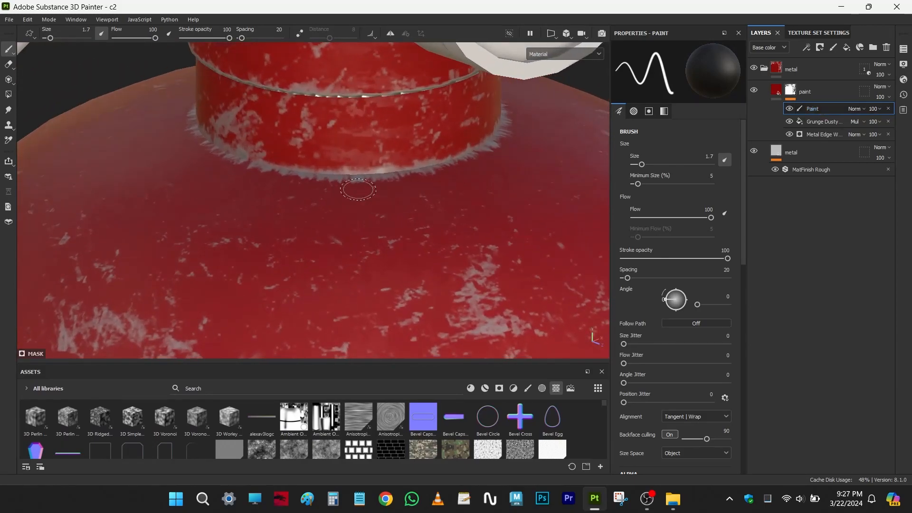
pyautogui.click(530, 389)
pyautogui.click(340, 388)
pyautogui.write('dirt')
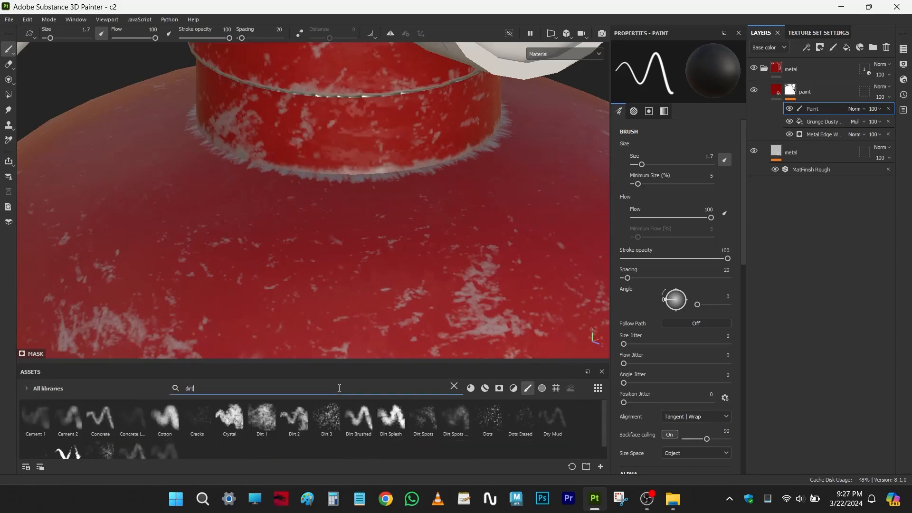
pyautogui.click(291, 417)
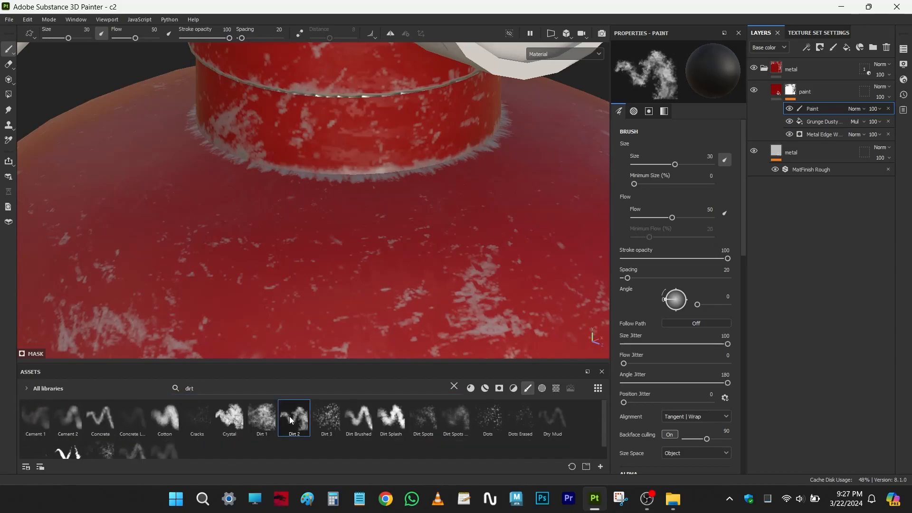
# - Try a Dirt 2 stroke at brush size 6.05 on the mask just below the neck, and undo it
pyautogui.keyDown('ctrl'); pyautogui.moveTo(333, 218); pyautogui.dragTo(253, 217, button='right'); pyautogui.keyUp('ctrl')
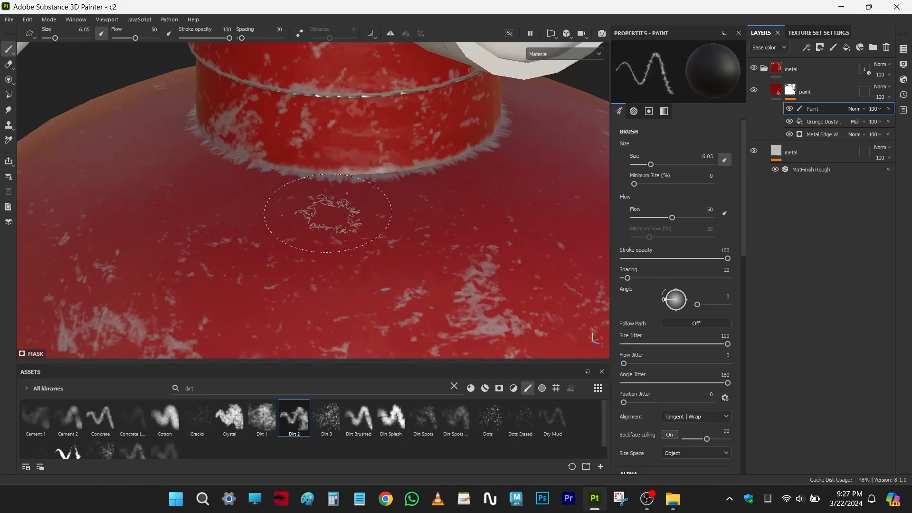
pyautogui.click(332, 217)
pyautogui.moveTo(327, 217); pyautogui.dragTo(208, 213)
pyautogui.hotkey('ctrl', 'z')
pyautogui.moveTo(272, 198)
pyautogui.keyDown('alt'); pyautogui.mouseDown()
pyautogui.moveTo(279, 243)
pyautogui.moveTo(288, 168)
pyautogui.mouseUp(); pyautogui.keyUp('alt')
pyautogui.keyDown('alt'); pyautogui.moveTo(288, 167); pyautogui.dragTo(335, 200, button='middle'); pyautogui.keyUp('alt')
pyautogui.keyDown('alt'); pyautogui.moveTo(304, 202); pyautogui.dragTo(318, 232); pyautogui.keyUp('alt')
pyautogui.keyDown('alt'); pyautogui.moveTo(318, 233); pyautogui.dragTo(328, 218, button='middle'); pyautogui.keyUp('alt')
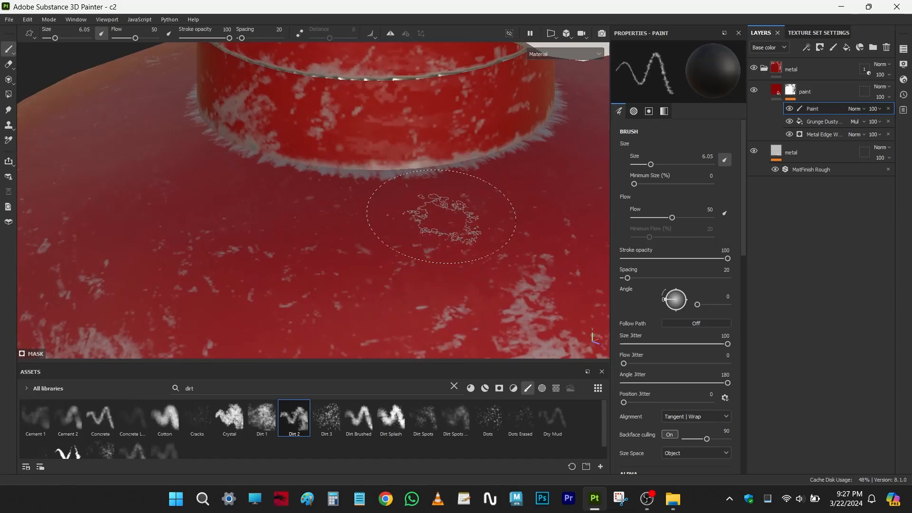
pyautogui.keyDown('alt'); pyautogui.moveTo(411, 207); pyautogui.dragTo(409, 226, button='middle'); pyautogui.keyUp('alt')
# - Raise the paint layer's height to 0.0714 and further to 0.1036, comparing the scratch relief around the neck
pyautogui.click(776, 91)
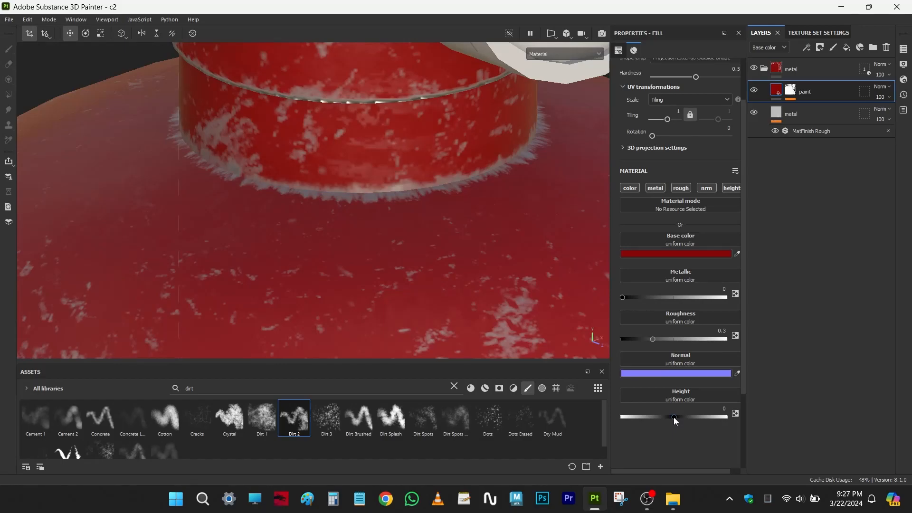
pyautogui.moveTo(674, 417); pyautogui.dragTo(678, 419)
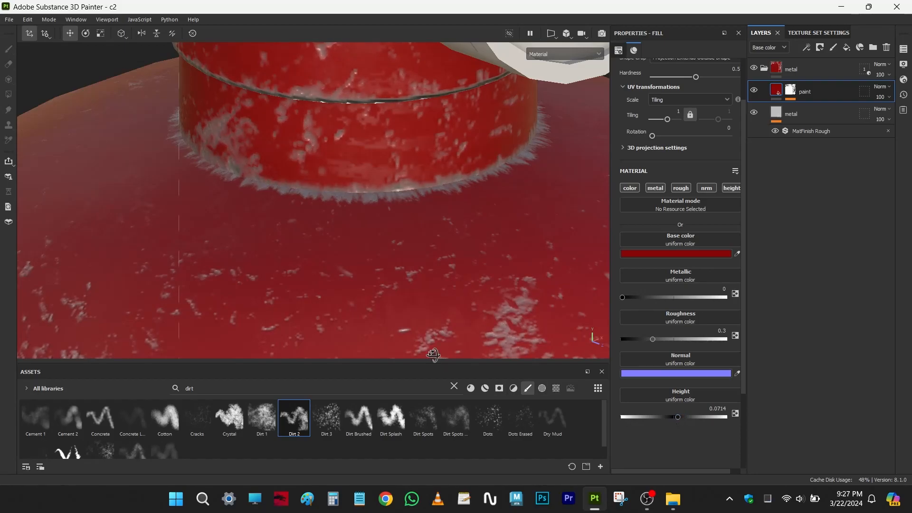
pyautogui.keyDown('alt'); pyautogui.moveTo(429, 356); pyautogui.dragTo(458, 328); pyautogui.keyUp('alt')
pyautogui.keyDown('alt'); pyautogui.moveTo(458, 329); pyautogui.dragTo(467, 304, button='middle'); pyautogui.keyUp('alt')
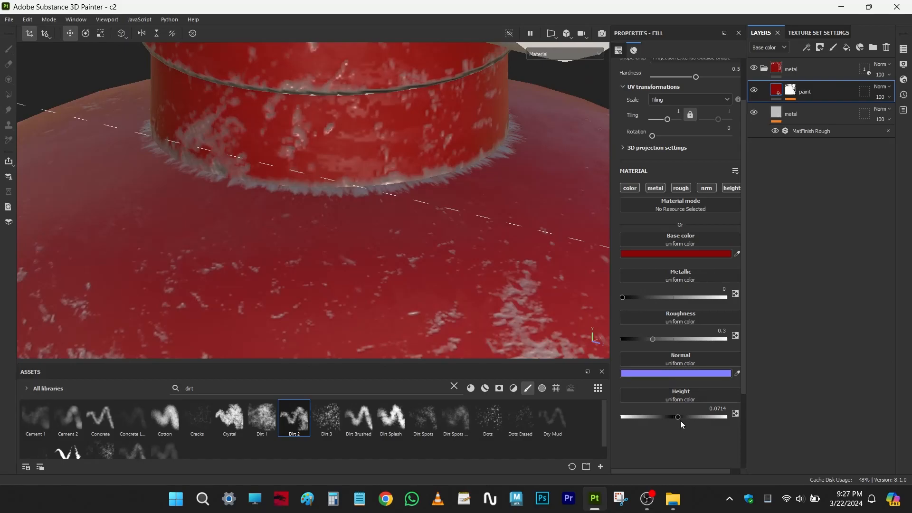
pyautogui.moveTo(677, 417)
pyautogui.mouseDown()
pyautogui.moveTo(690, 420)
pyautogui.moveTo(665, 421)
pyautogui.moveTo(690, 425)
pyautogui.mouseUp()
pyautogui.keyDown('alt'); pyautogui.moveTo(428, 304); pyautogui.dragTo(359, 223); pyautogui.keyUp('alt')
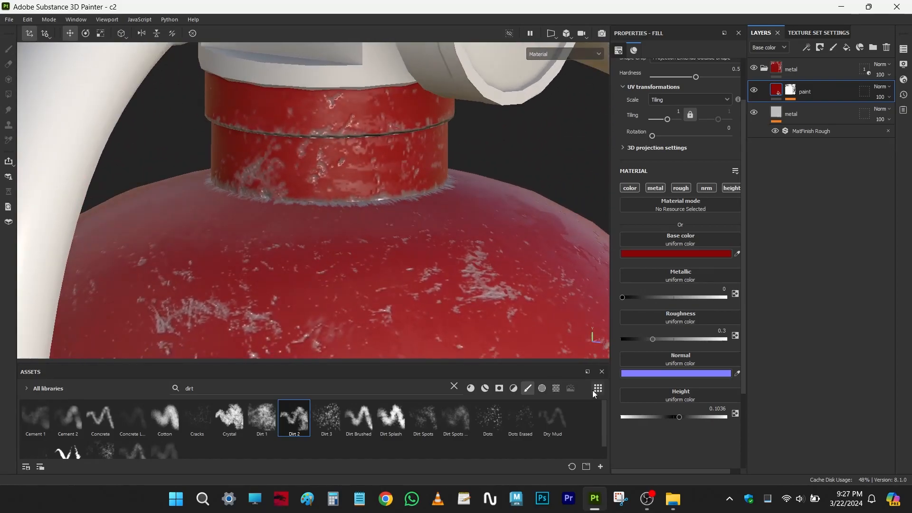
# - Set the paint layer's height to 0.005
pyautogui.click(718, 409)
pyautogui.write('0.005')
pyautogui.press('Return')
# - Reduce the paint layer's height to 0.002
pyautogui.click(721, 409)
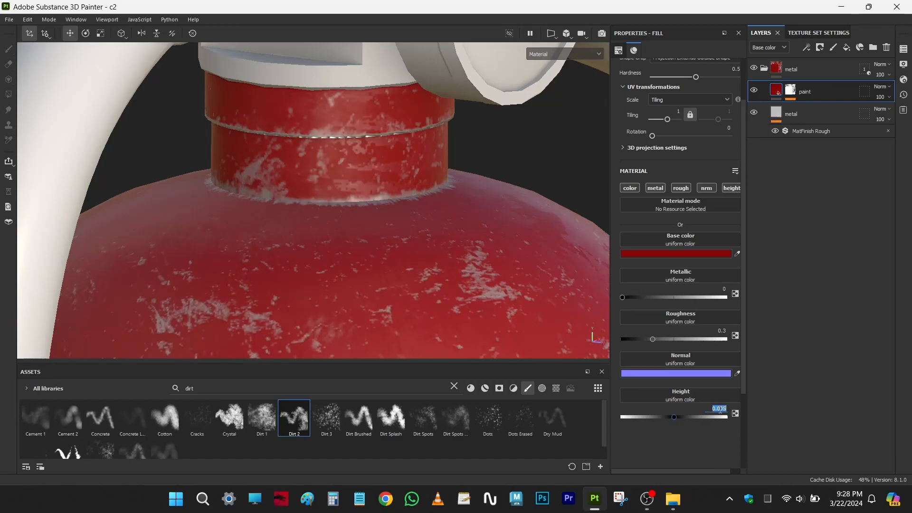
pyautogui.press('BackSpace')
pyautogui.write('.002')
pyautogui.press('Return')
pyautogui.click(720, 409)
pyautogui.press('BackSpace')
pyautogui.press('Return')
# - Try the paint layer's height at 0.01 and set it to 0.1
pyautogui.moveTo(428, 278)
pyautogui.keyDown('alt'); pyautogui.mouseDown()
pyautogui.moveTo(495, 268)
pyautogui.moveTo(476, 339)
pyautogui.moveTo(427, 266)
pyautogui.mouseUp(); pyautogui.keyUp('alt')
pyautogui.click(718, 410)
pyautogui.write('.0')
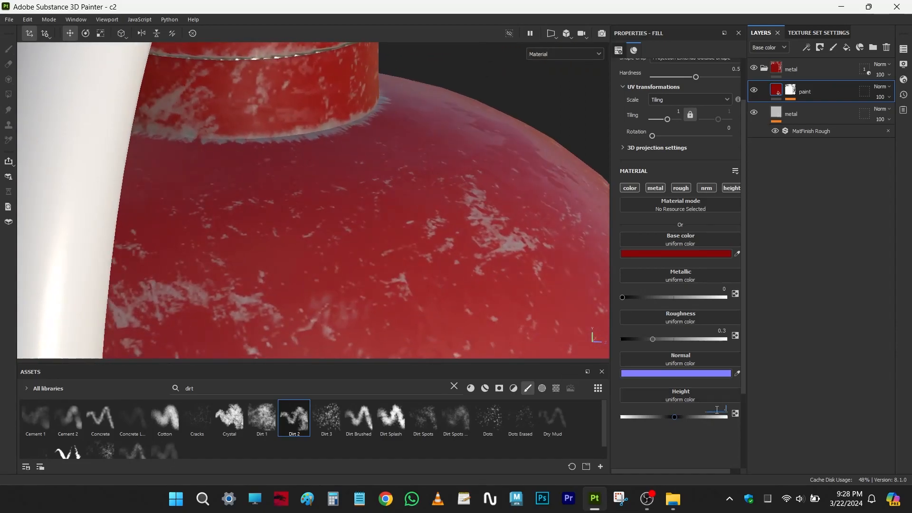
pyautogui.write('1')
pyautogui.click(718, 410)
pyautogui.press('BackSpace')
pyautogui.write('0.1')
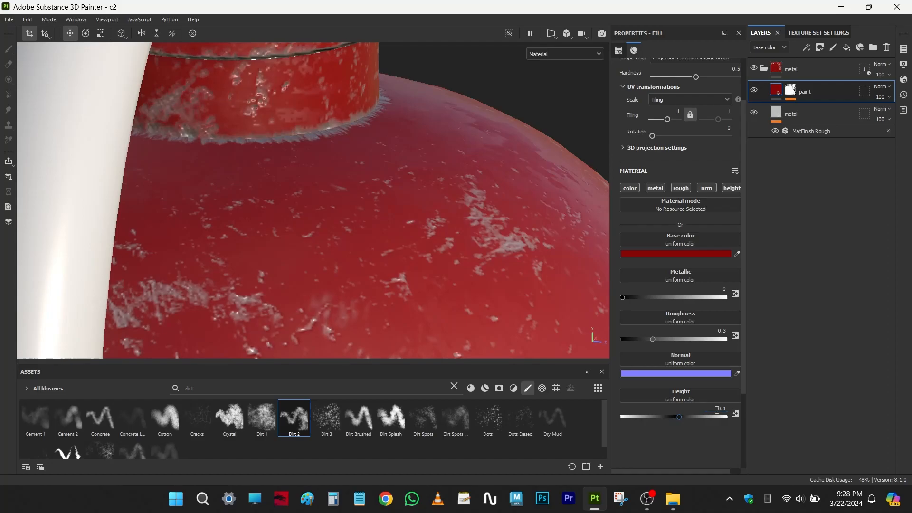
pyautogui.moveTo(369, 280)
pyautogui.keyDown('alt'); pyautogui.mouseDown()
pyautogui.moveTo(346, 260)
pyautogui.moveTo(350, 245)
pyautogui.moveTo(355, 259)
pyautogui.mouseUp(); pyautogui.keyUp('alt')
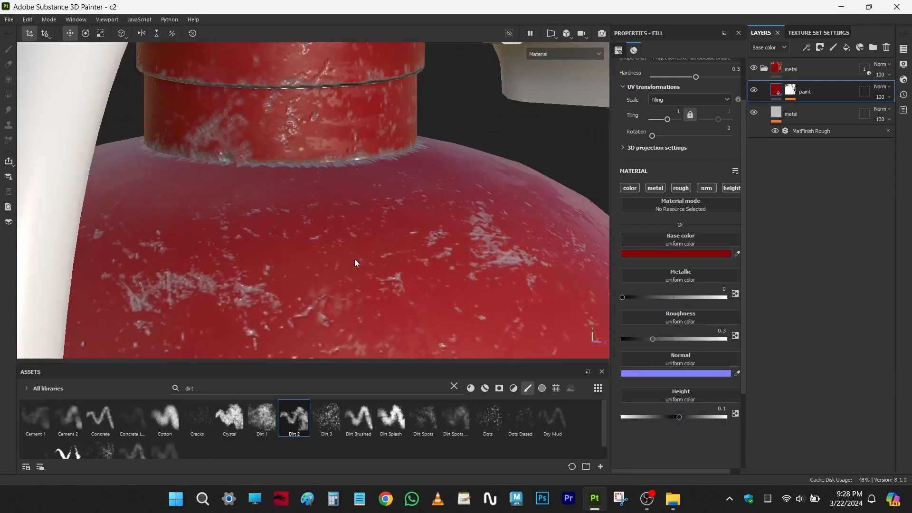
# - Inspect the chipped paint relief on the neck and upper body from several angles and distances with the paint mask selected
pyautogui.click(791, 93)
pyautogui.keyDown('alt'); pyautogui.moveTo(388, 270); pyautogui.dragTo(342, 241, button='right'); pyautogui.keyUp('alt')
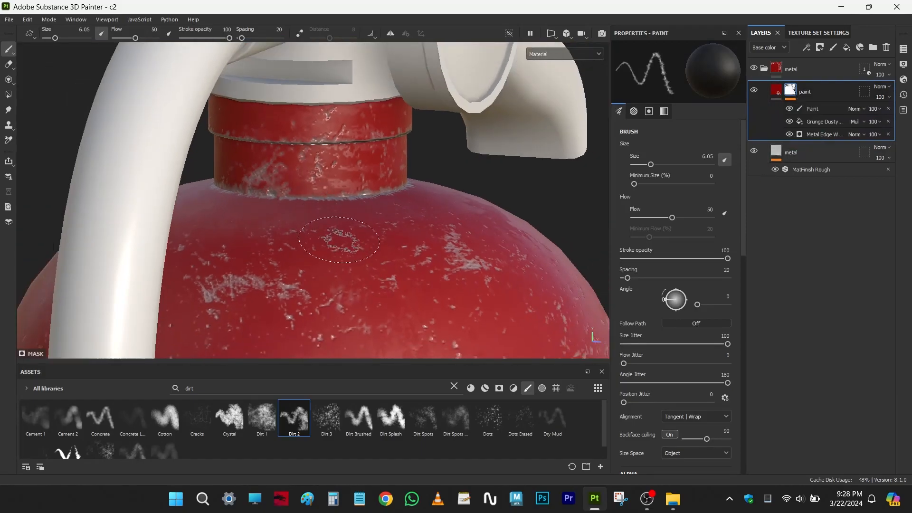
pyautogui.keyDown('alt'); pyautogui.moveTo(342, 241); pyautogui.dragTo(326, 228); pyautogui.keyUp('alt')
pyautogui.keyDown('alt'); pyautogui.moveTo(431, 265); pyautogui.dragTo(318, 134); pyautogui.keyUp('alt')
pyautogui.keyDown('alt'); pyautogui.moveTo(444, 224); pyautogui.dragTo(371, 171, button='middle'); pyautogui.keyUp('alt')
pyautogui.keyDown('alt'); pyautogui.moveTo(370, 172); pyautogui.dragTo(391, 186); pyautogui.keyUp('alt')
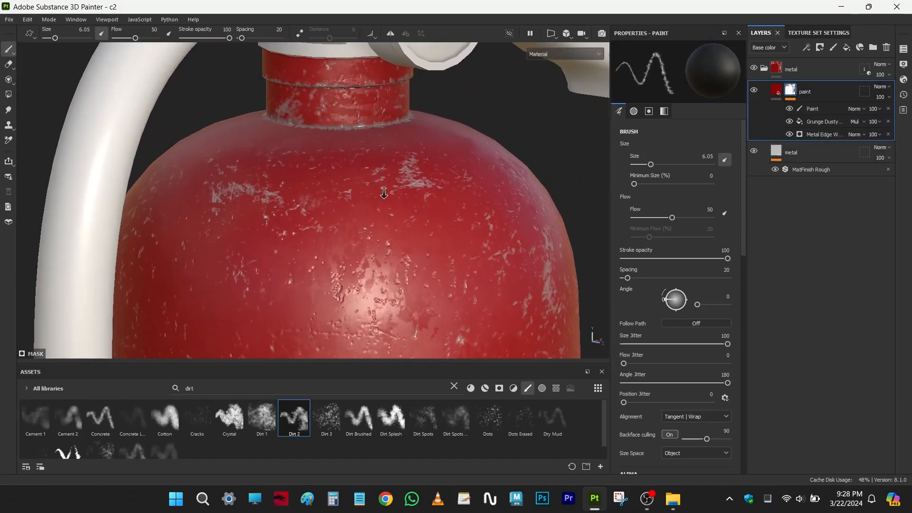
pyautogui.keyDown('alt'); pyautogui.moveTo(457, 285); pyautogui.dragTo(418, 256, button='right'); pyautogui.keyUp('alt')
pyautogui.keyDown('alt'); pyautogui.moveTo(426, 296); pyautogui.dragTo(414, 232, button='middle'); pyautogui.keyUp('alt')
pyautogui.keyDown('alt'); pyautogui.moveTo(414, 231); pyautogui.dragTo(418, 226); pyautogui.keyUp('alt')
pyautogui.keyDown('alt'); pyautogui.moveTo(399, 187); pyautogui.dragTo(411, 252, button='middle'); pyautogui.keyUp('alt')
pyautogui.keyDown('alt'); pyautogui.moveTo(411, 252); pyautogui.dragTo(392, 237); pyautogui.keyUp('alt')
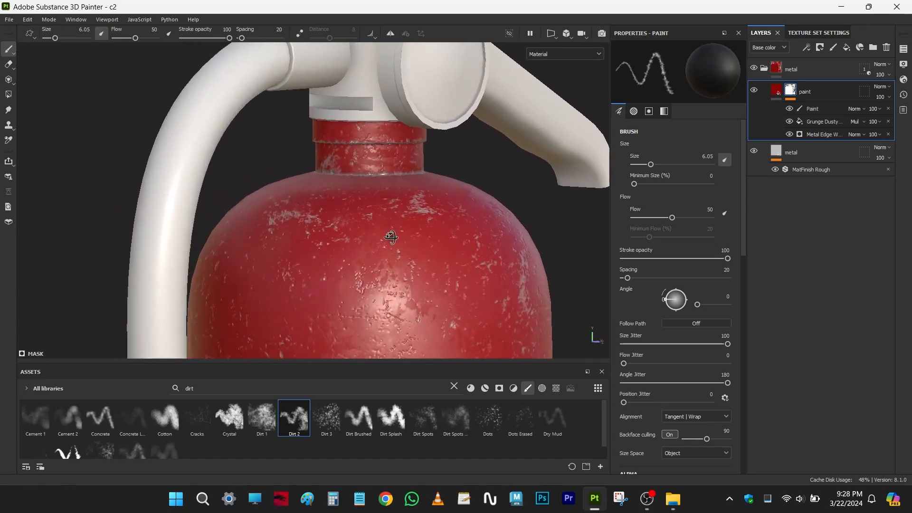
# - Review the paint mask's Grunge Dusty Scratch fill and Metal Edge Wear generator settings against the wear on the extinguisher body
pyautogui.click(777, 92)
pyautogui.click(790, 90)
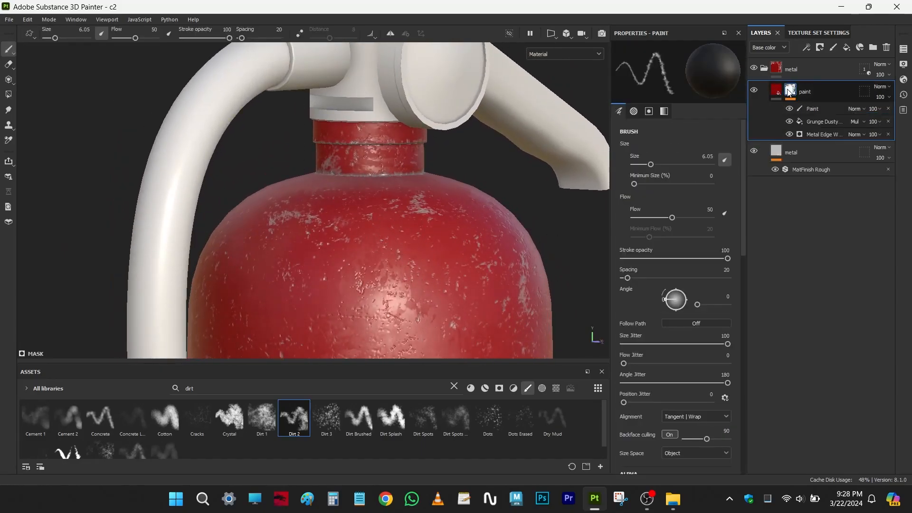
pyautogui.keyDown('alt'); pyautogui.moveTo(497, 242); pyautogui.dragTo(483, 274); pyautogui.keyUp('alt')
pyautogui.keyDown('alt'); pyautogui.moveTo(409, 222); pyautogui.dragTo(431, 240, button='right'); pyautogui.keyUp('alt')
pyautogui.keyDown('alt'); pyautogui.moveTo(431, 240); pyautogui.dragTo(444, 261, button='middle'); pyautogui.keyUp('alt')
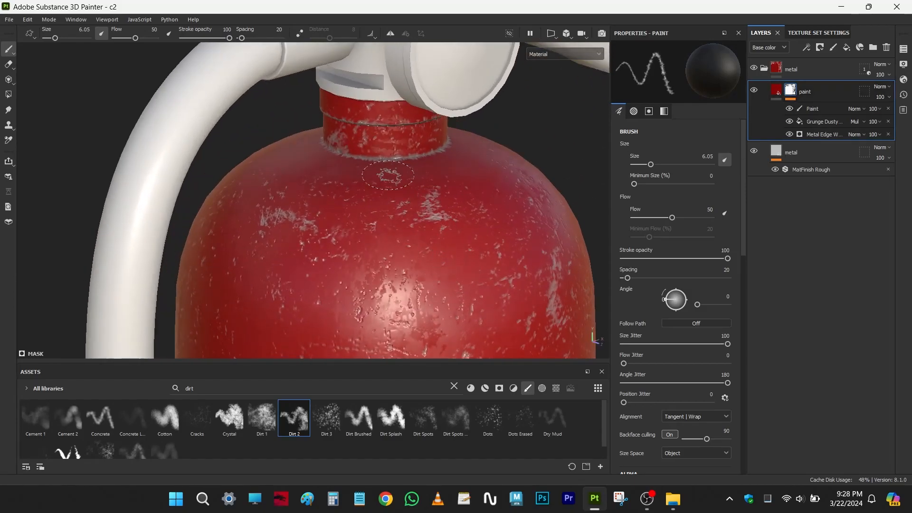
pyautogui.click(811, 123)
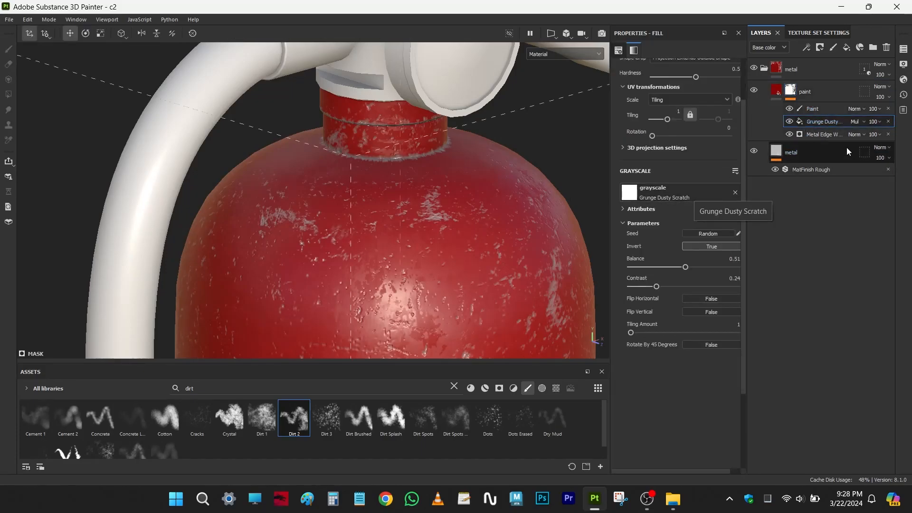
pyautogui.click(827, 136)
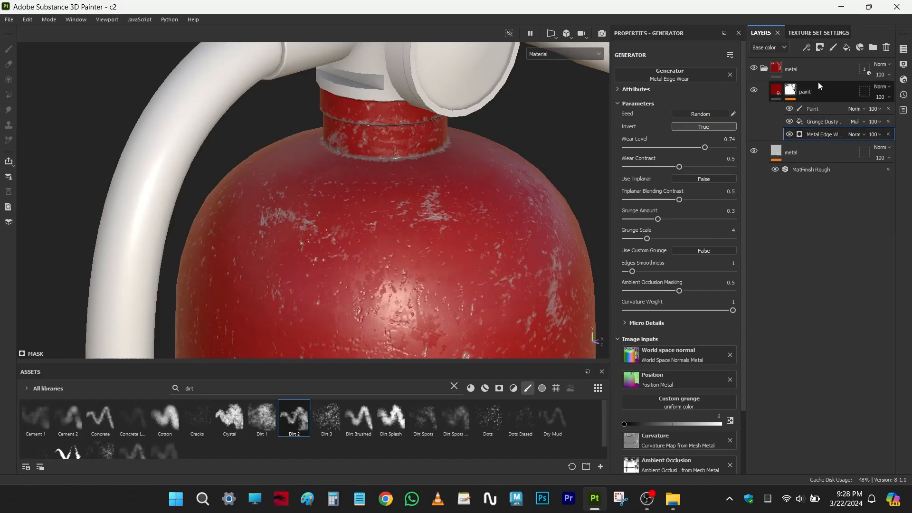
pyautogui.keyDown('alt'); pyautogui.moveTo(381, 258); pyautogui.dragTo(447, 268); pyautogui.keyUp('alt')
pyautogui.keyDown('alt'); pyautogui.moveTo(447, 271); pyautogui.dragTo(435, 165, button='middle'); pyautogui.keyUp('alt')
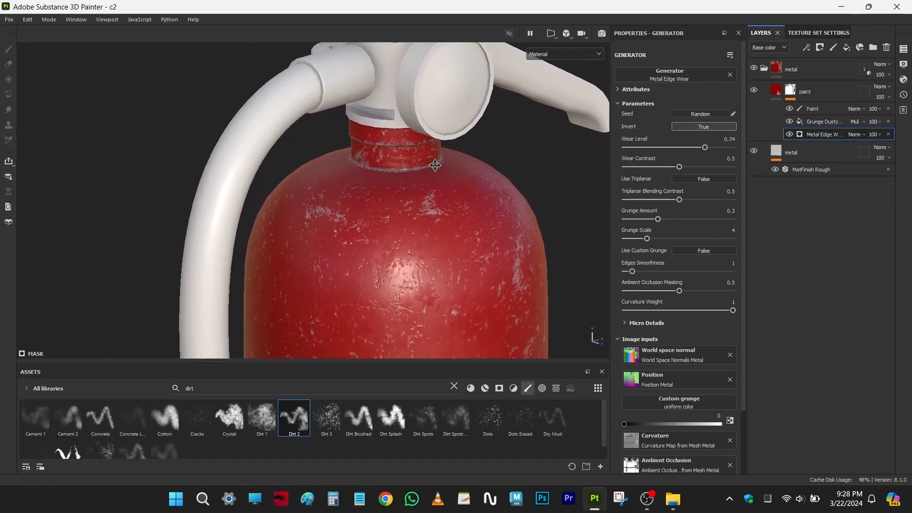
pyautogui.keyDown('alt'); pyautogui.moveTo(438, 196); pyautogui.dragTo(461, 238, button='right'); pyautogui.keyUp('alt')
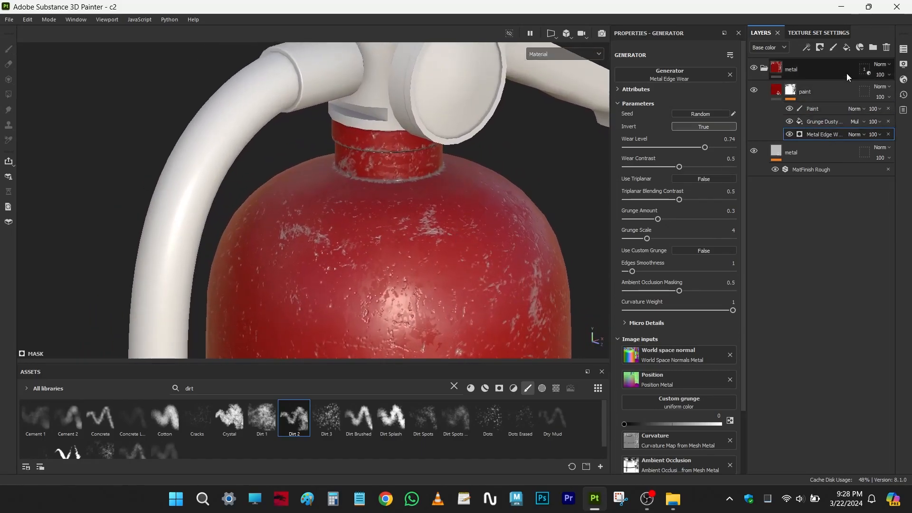
# - Add a fill layer above the paint layer and give it a black mask
pyautogui.click(828, 85)
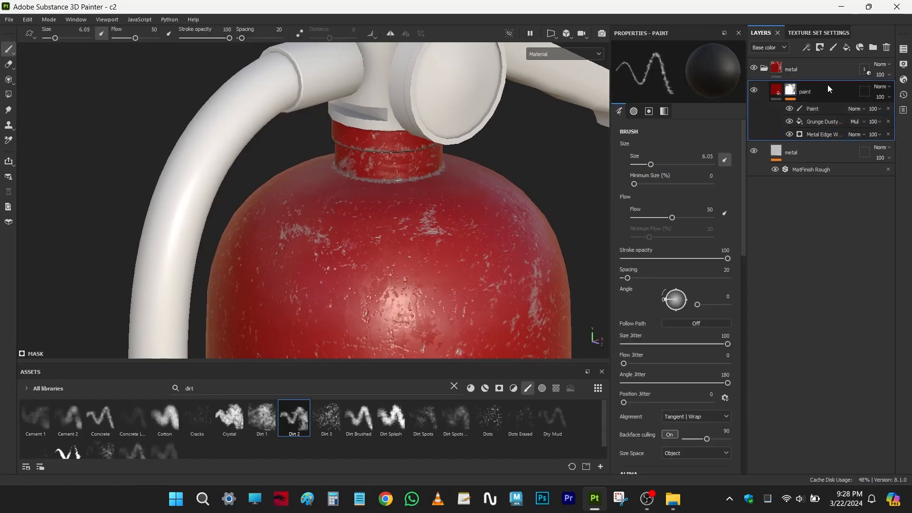
pyautogui.click(846, 49)
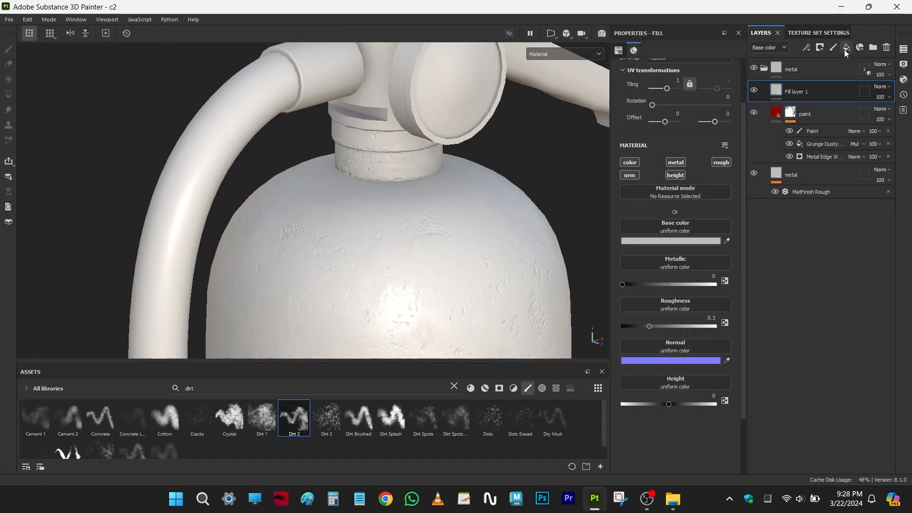
pyautogui.keyDown('alt'); pyautogui.moveTo(453, 270); pyautogui.dragTo(486, 313, button='right'); pyautogui.keyUp('alt')
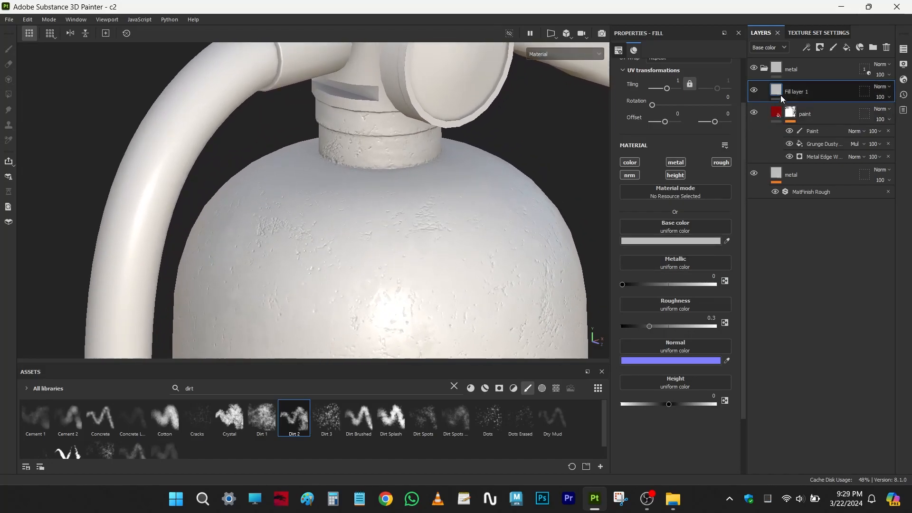
pyautogui.scroll(3, 458, 279)
pyautogui.moveTo(451, 285)
pyautogui.keyDown('alt'); pyautogui.mouseDown(button='middle')
pyautogui.moveTo(435, 64)
pyautogui.moveTo(439, 298)
pyautogui.mouseUp(button='middle'); pyautogui.keyUp('alt')
pyautogui.scroll(-3, 439, 302)
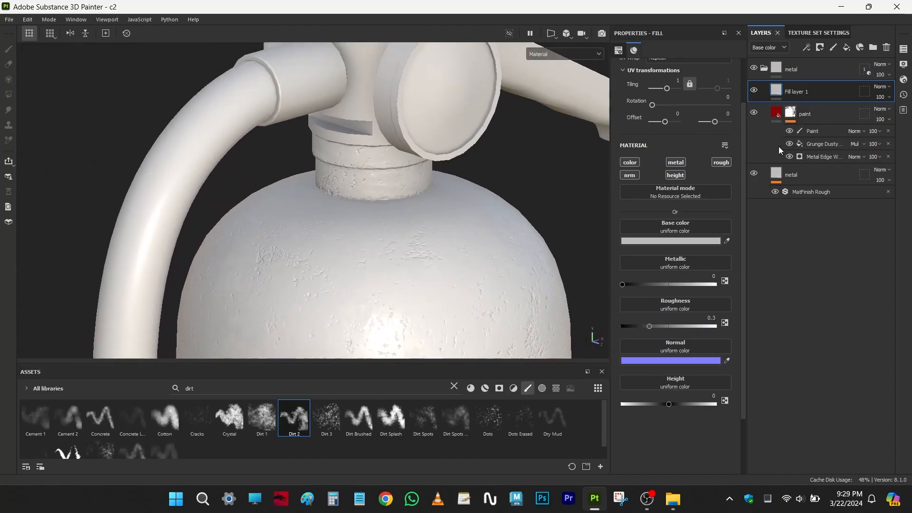
pyautogui.click(818, 48)
pyautogui.click(828, 76)
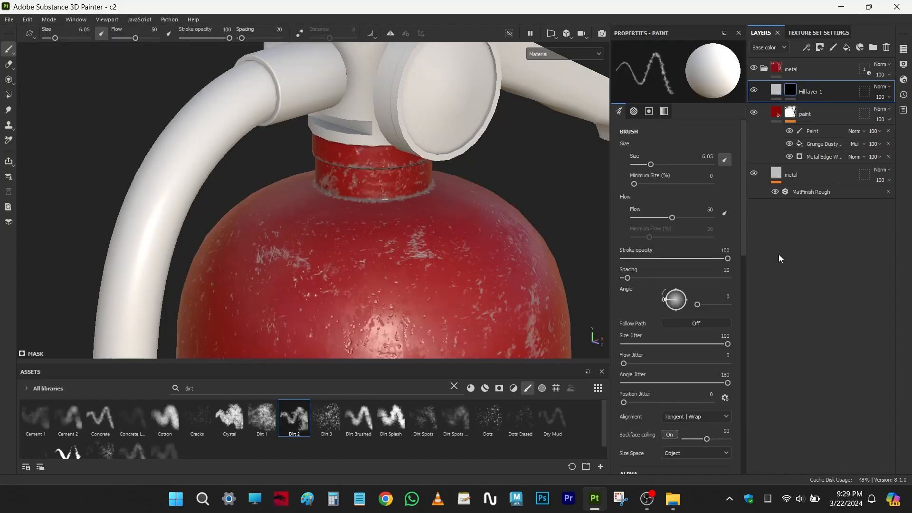
# - Search the materials for "rust" and assign Rust Fine to the new fill layer's base color
pyautogui.click(779, 90)
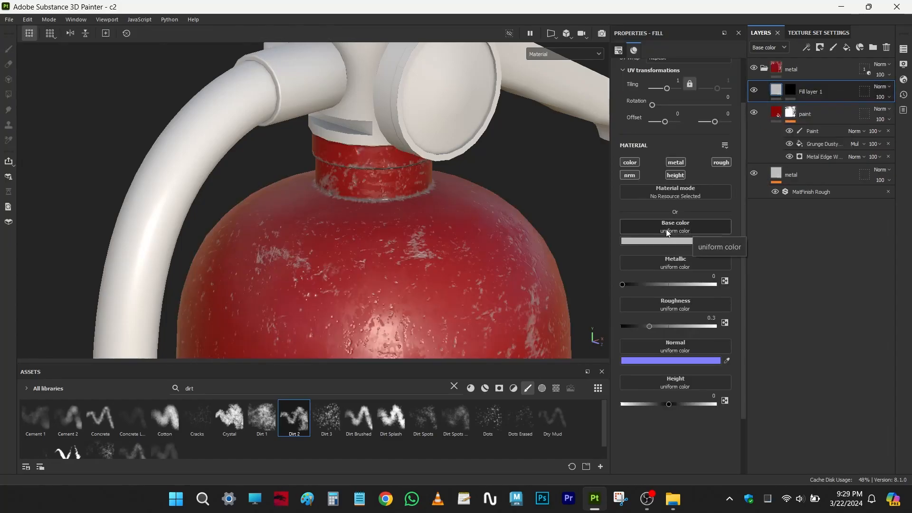
pyautogui.click(455, 387)
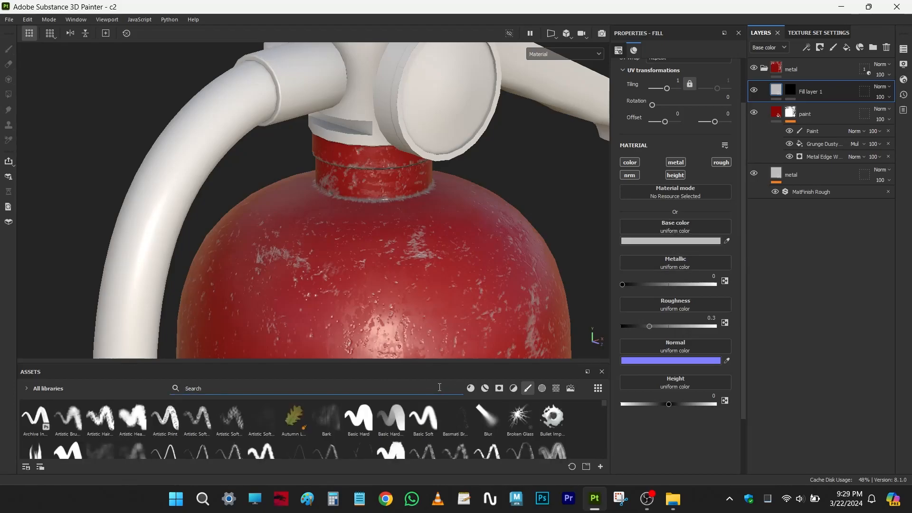
pyautogui.write('rust')
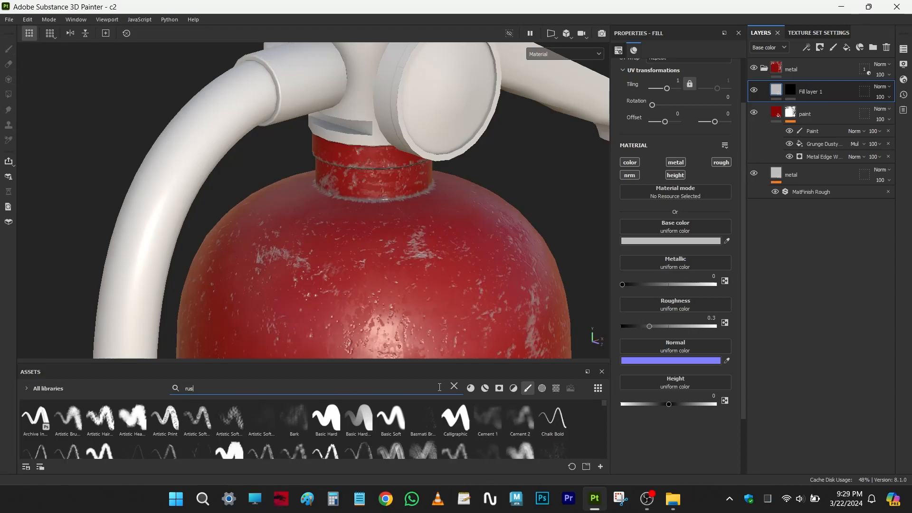
pyautogui.click(467, 391)
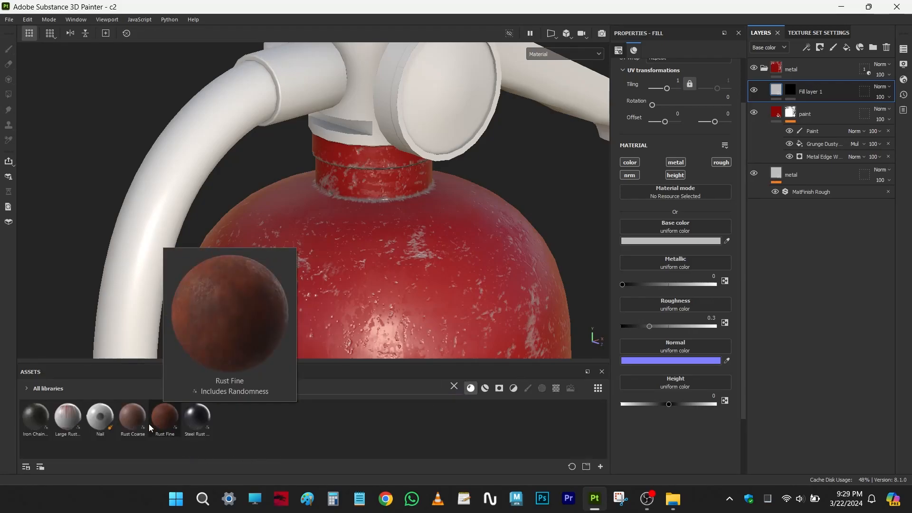
pyautogui.moveTo(135, 423)
pyautogui.moveTo(163, 420)
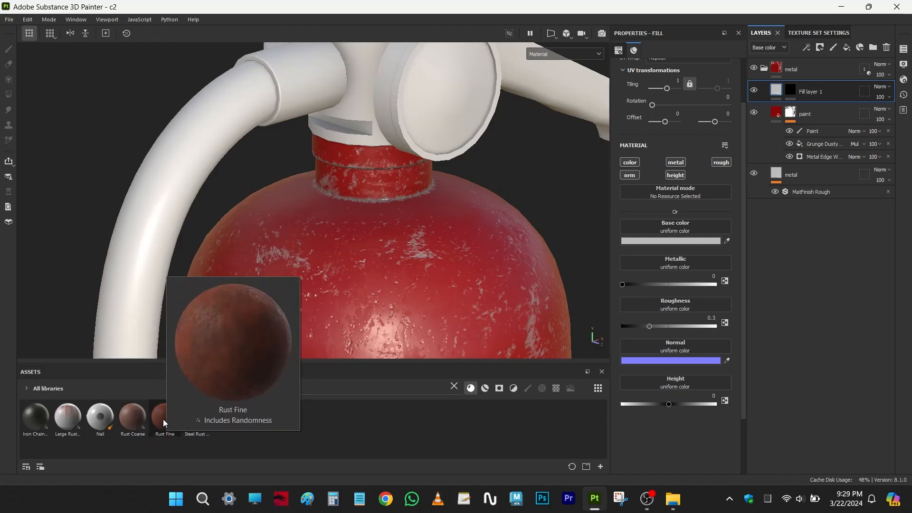
pyautogui.moveTo(164, 420); pyautogui.dragTo(661, 224)
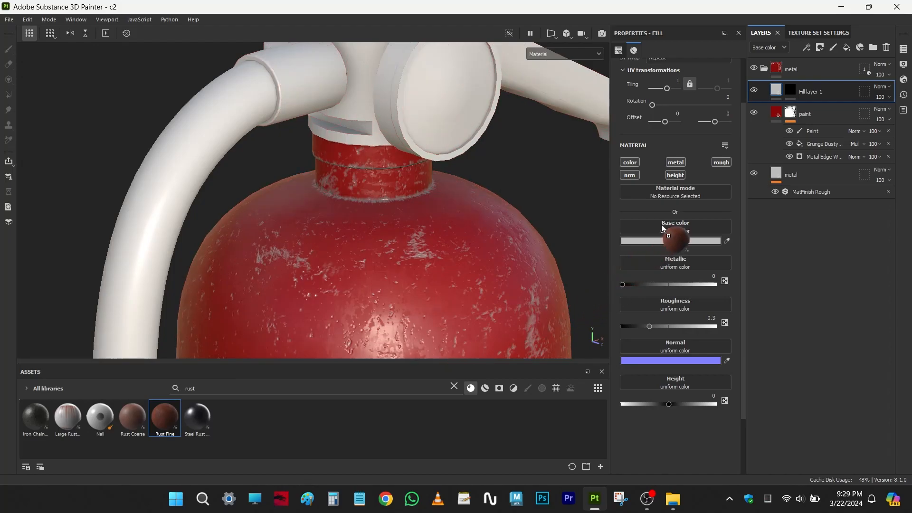
pyautogui.moveTo(661, 224); pyautogui.dragTo(662, 224)
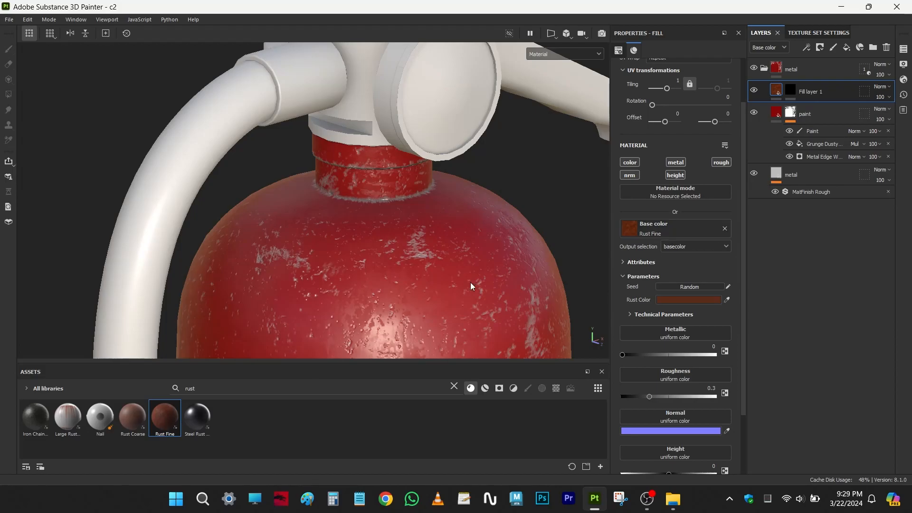
# - Preview the rust fill across the whole body by temporarily disabling its black mask, and re-enable the mask
pyautogui.scroll(2, 470, 282)
pyautogui.click(793, 90)
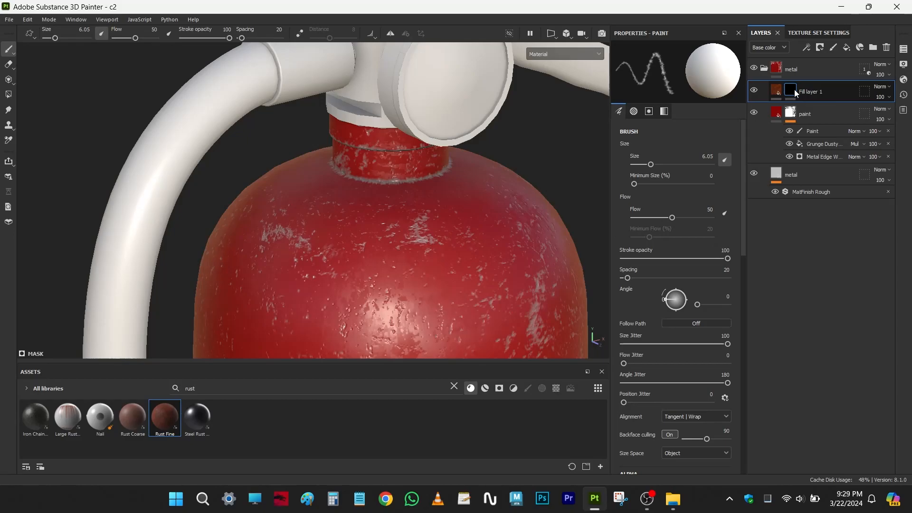
pyautogui.keyDown('shift'); pyautogui.click(794, 90); pyautogui.keyUp('shift')
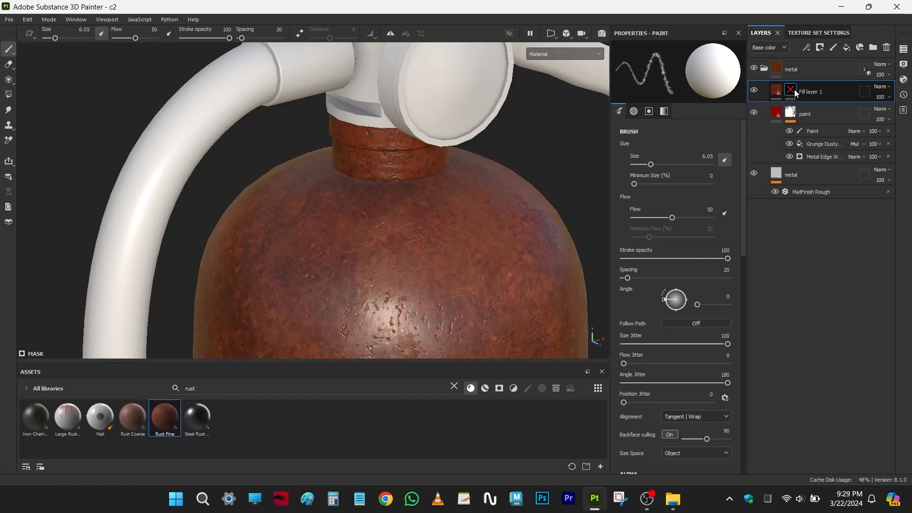
pyautogui.keyDown('shift'); pyautogui.click(795, 89); pyautogui.keyUp('shift')
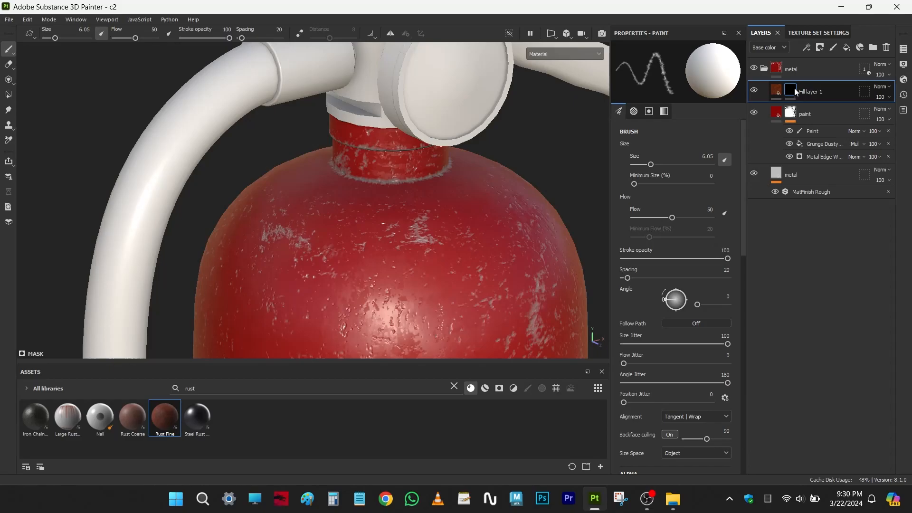
# - Try a Metal Edge Wear generator with a wear level of 0.96 on the rust layer's mask, and remove it
pyautogui.click(807, 47)
pyautogui.click(808, 61)
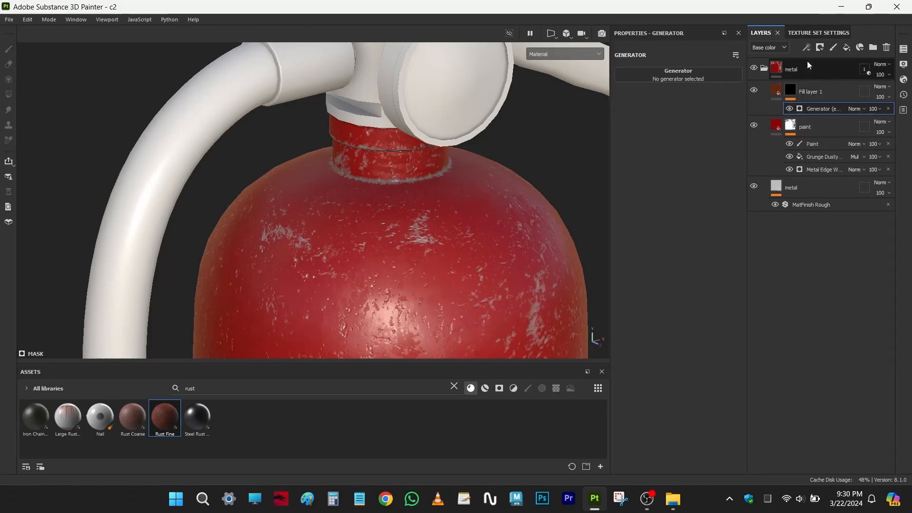
pyautogui.click(714, 75)
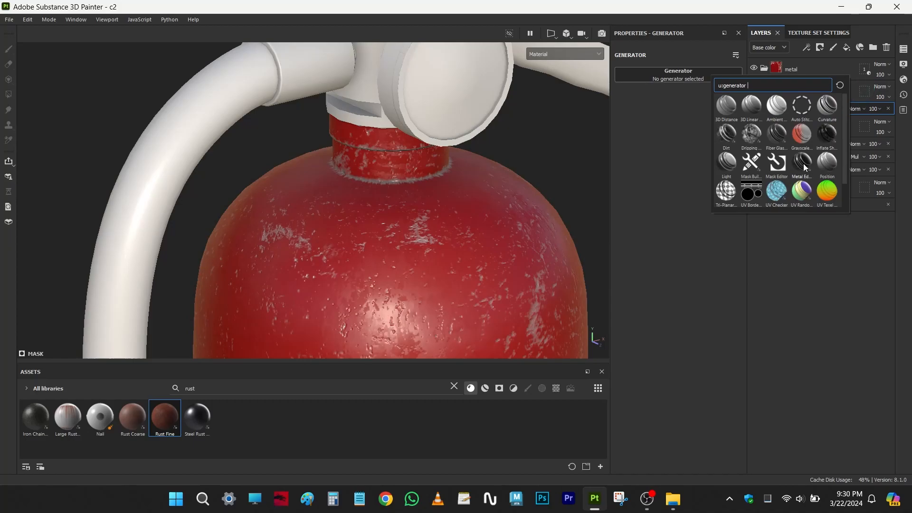
pyautogui.click(803, 164)
pyautogui.keyDown('alt'); pyautogui.moveTo(404, 286); pyautogui.dragTo(409, 229, button='middle'); pyautogui.keyUp('alt')
pyautogui.keyDown('alt'); pyautogui.moveTo(409, 229); pyautogui.dragTo(394, 229); pyautogui.keyUp('alt')
pyautogui.keyDown('alt'); pyautogui.moveTo(393, 229); pyautogui.dragTo(409, 247, button='middle'); pyautogui.keyUp('alt')
pyautogui.moveTo(706, 147); pyautogui.dragTo(729, 147)
pyautogui.keyDown('alt'); pyautogui.moveTo(418, 224); pyautogui.dragTo(435, 213); pyautogui.keyUp('alt')
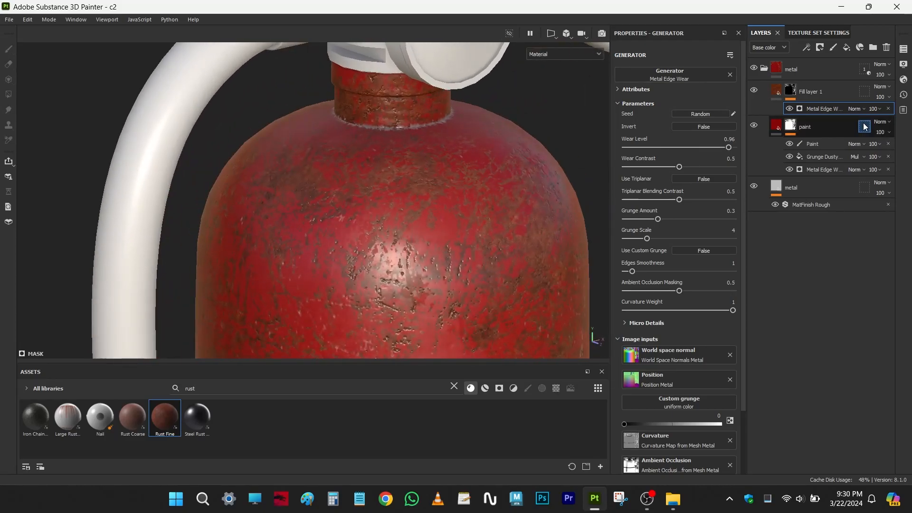
pyautogui.click(888, 108)
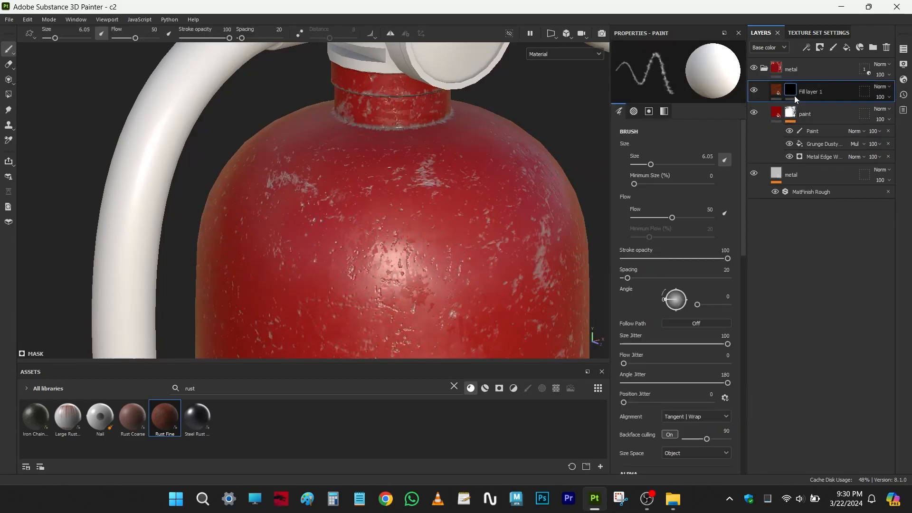
# - Apply the Surface Rust smart mask to the rust fill layer and set its Mask Editor's global balance to 0.76
pyautogui.moveTo(792, 91)
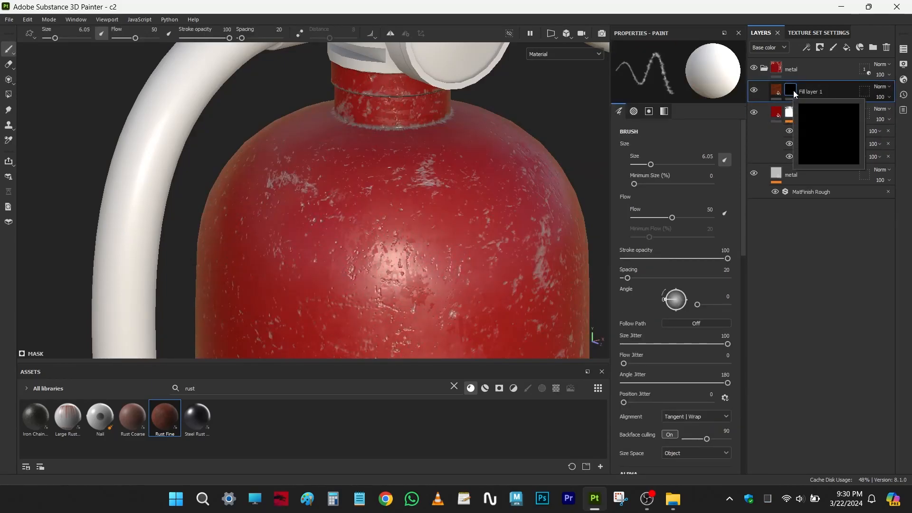
pyautogui.click(500, 388)
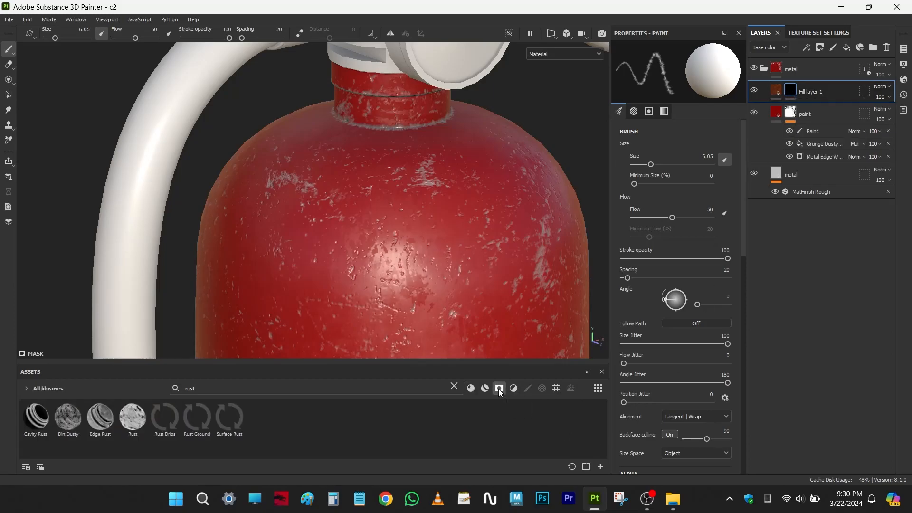
pyautogui.click(205, 390)
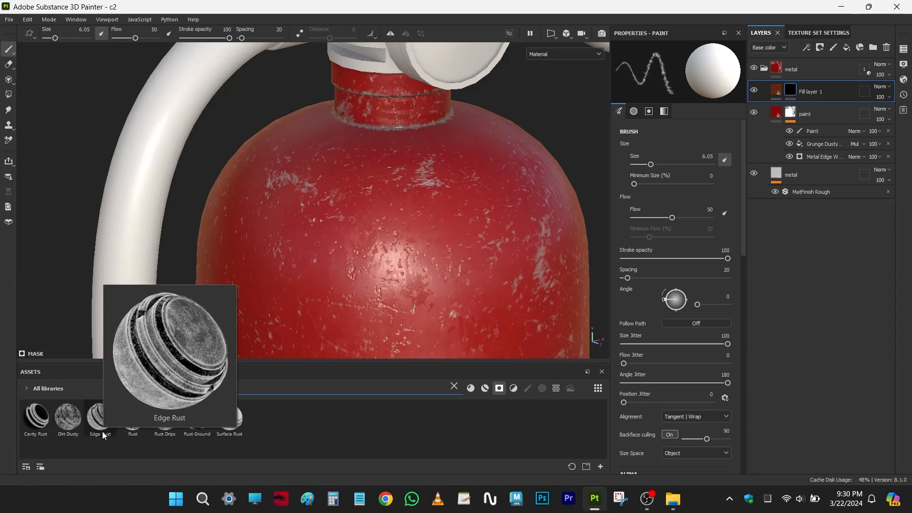
pyautogui.moveTo(127, 429)
pyautogui.moveTo(229, 417); pyautogui.dragTo(794, 93)
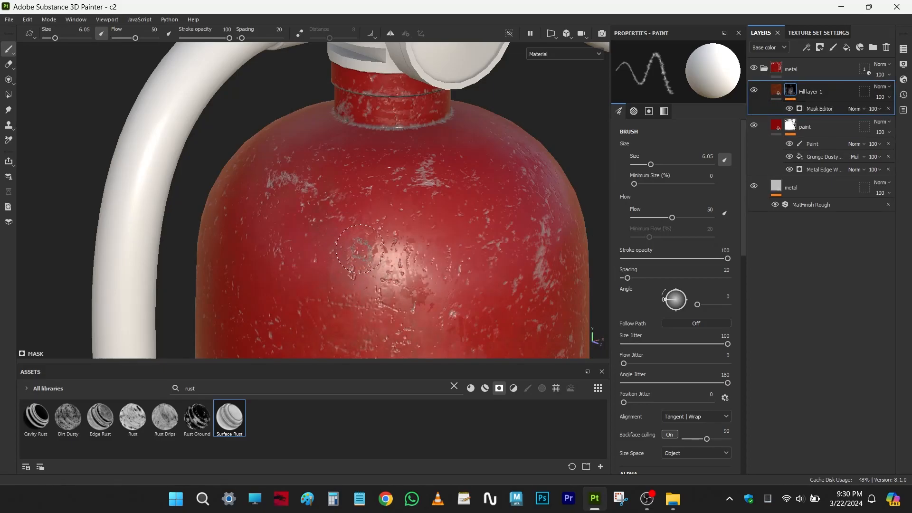
pyautogui.click(821, 108)
pyautogui.moveTo(676, 153); pyautogui.dragTo(697, 152)
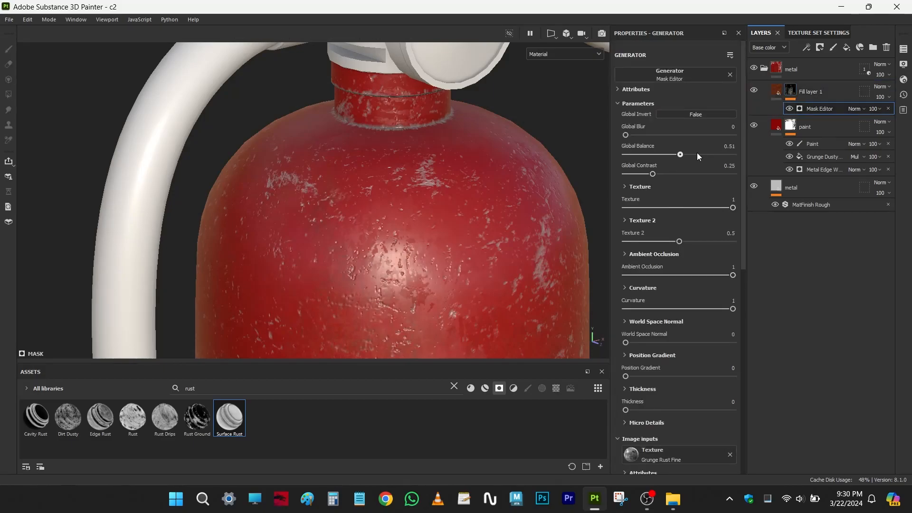
# - Replace the Surface Rust mask on the rust fill layer with the Edge Rust smart mask and review its effects
pyautogui.click(888, 109)
pyautogui.moveTo(100, 417); pyautogui.dragTo(795, 94)
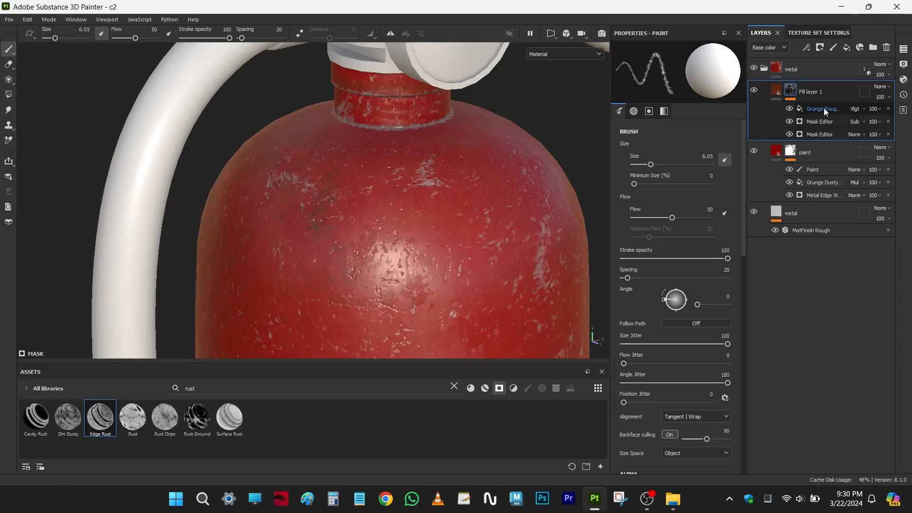
pyautogui.click(821, 122)
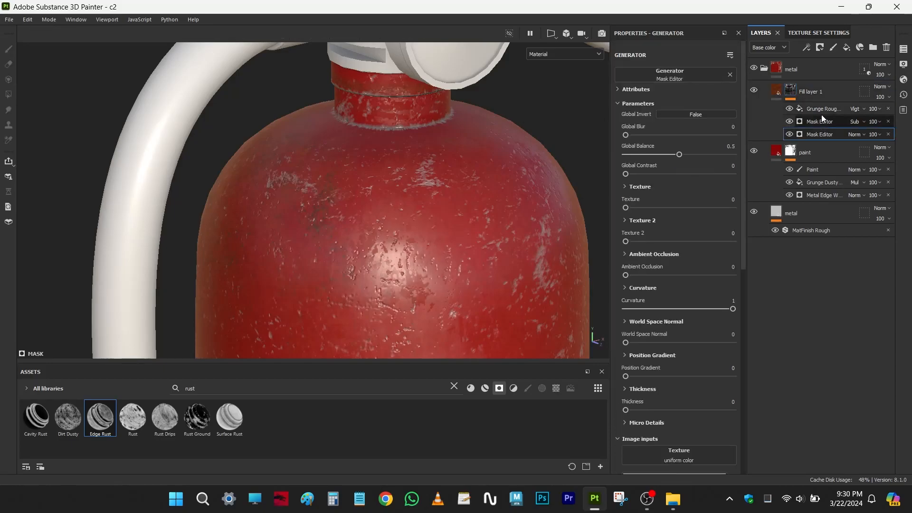
pyautogui.click(822, 109)
pyautogui.click(822, 121)
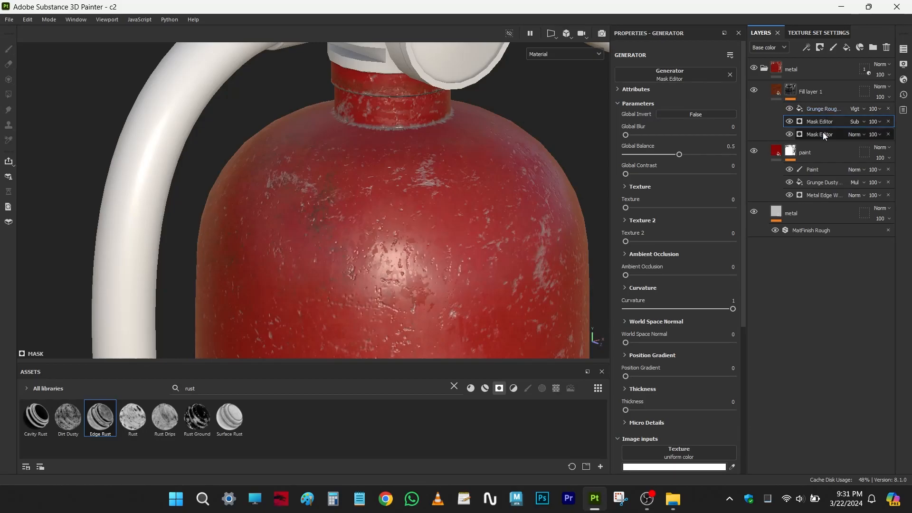
# - Set the global balance of the rust mask's lowest Mask Editor to 0.71 and check the upper body
pyautogui.keyDown('alt'); pyautogui.moveTo(427, 190); pyautogui.dragTo(408, 185); pyautogui.keyUp('alt')
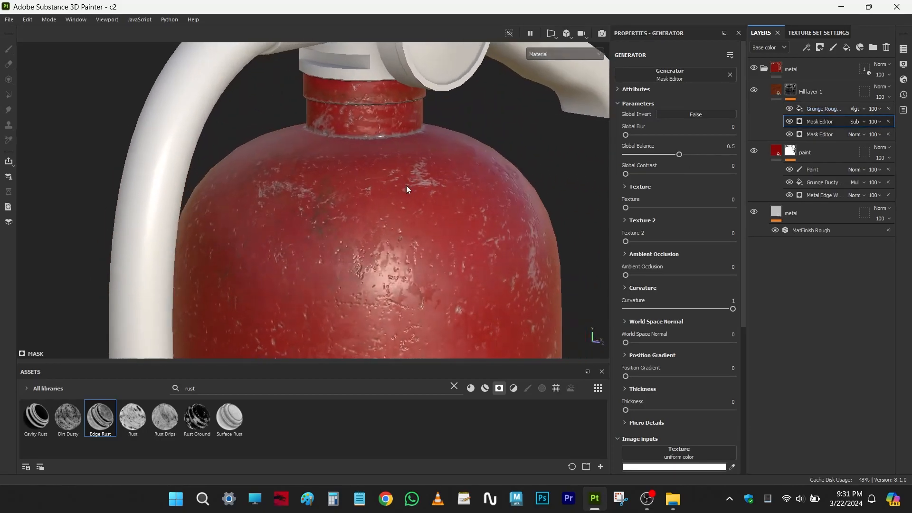
pyautogui.scroll(1, 392, 214)
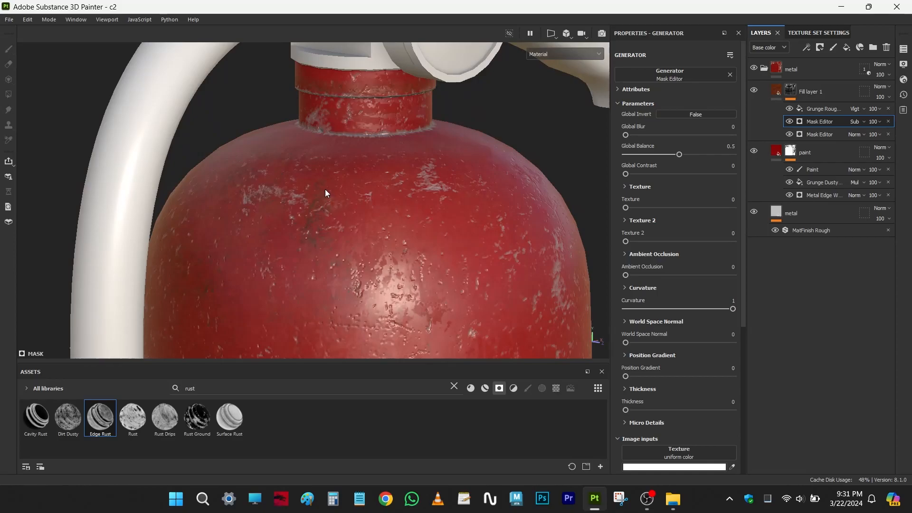
pyautogui.click(824, 138)
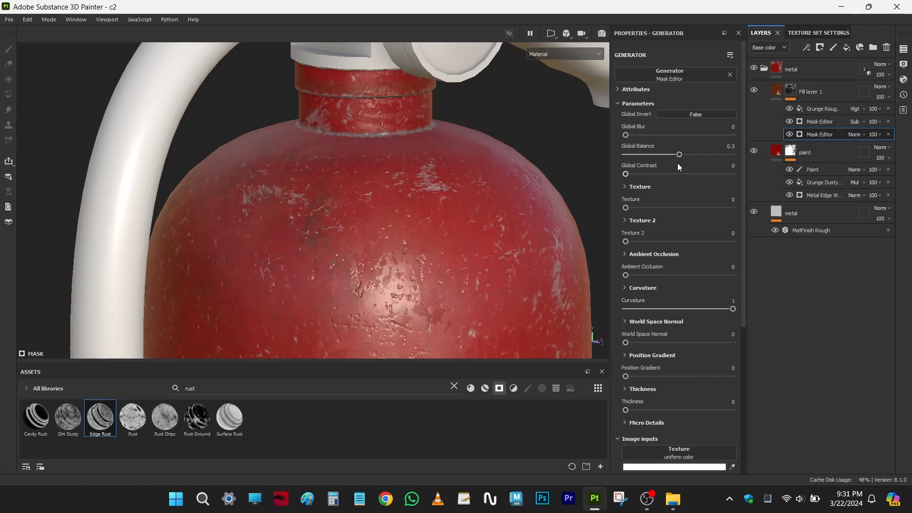
pyautogui.moveTo(680, 155); pyautogui.dragTo(702, 155)
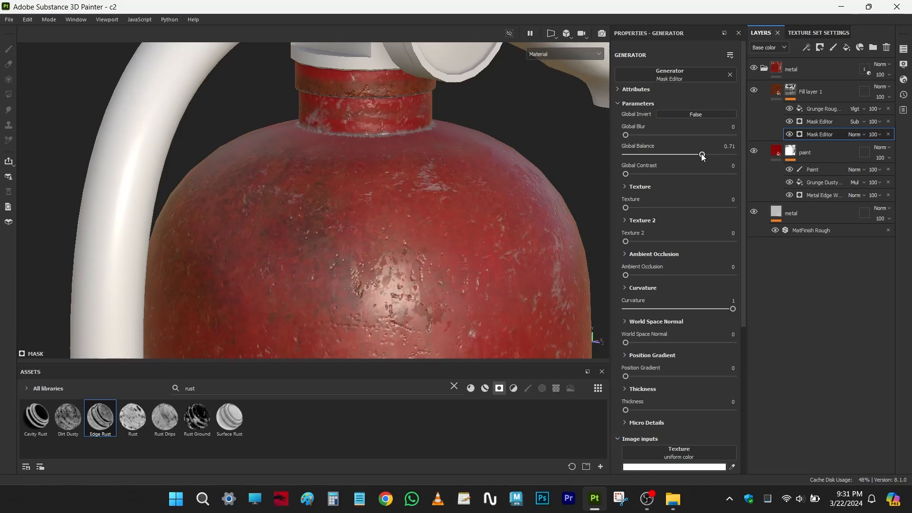
pyautogui.keyDown('alt'); pyautogui.moveTo(377, 238); pyautogui.dragTo(382, 227, button='middle'); pyautogui.keyUp('alt')
pyautogui.moveTo(381, 227)
pyautogui.keyDown('alt'); pyautogui.mouseDown()
pyautogui.moveTo(390, 225)
pyautogui.moveTo(381, 229)
pyautogui.mouseUp(); pyautogui.keyUp('alt')
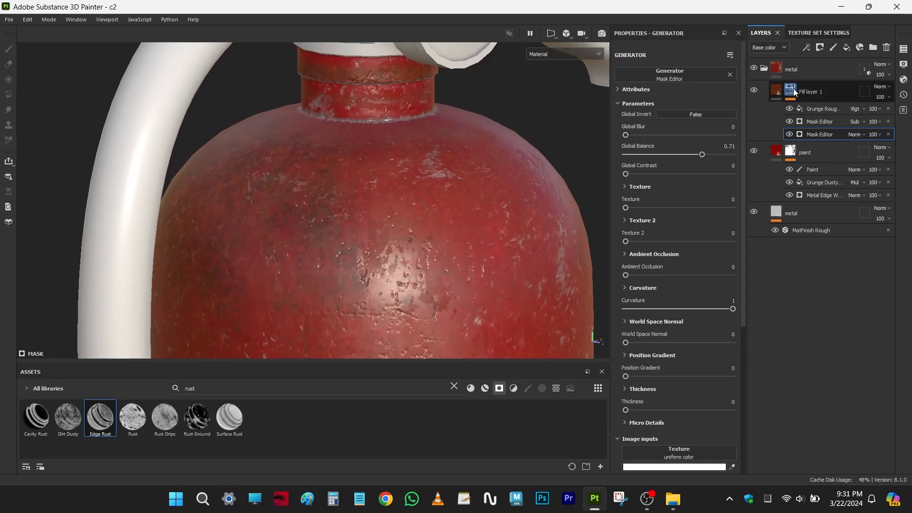
# - Show only the rust fill layer's mask in the viewport and examine its coverage on the body
pyautogui.moveTo(793, 89)
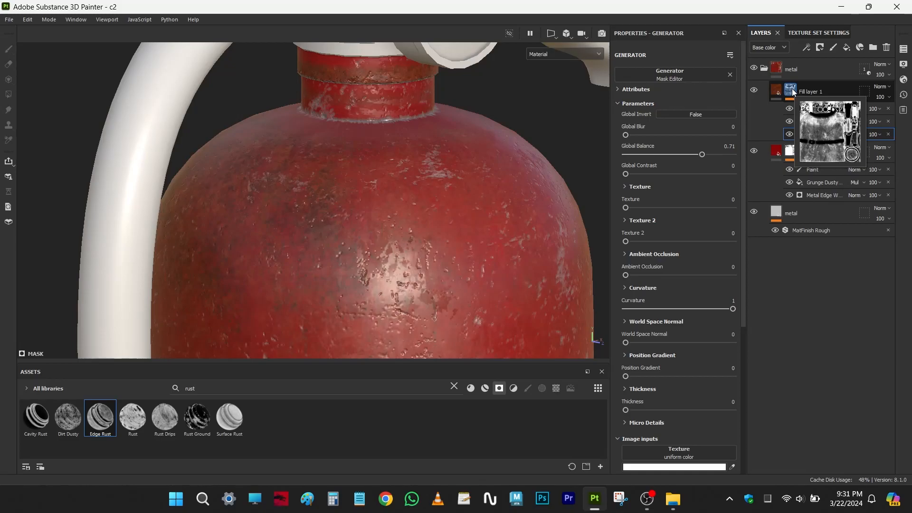
pyautogui.click(791, 90)
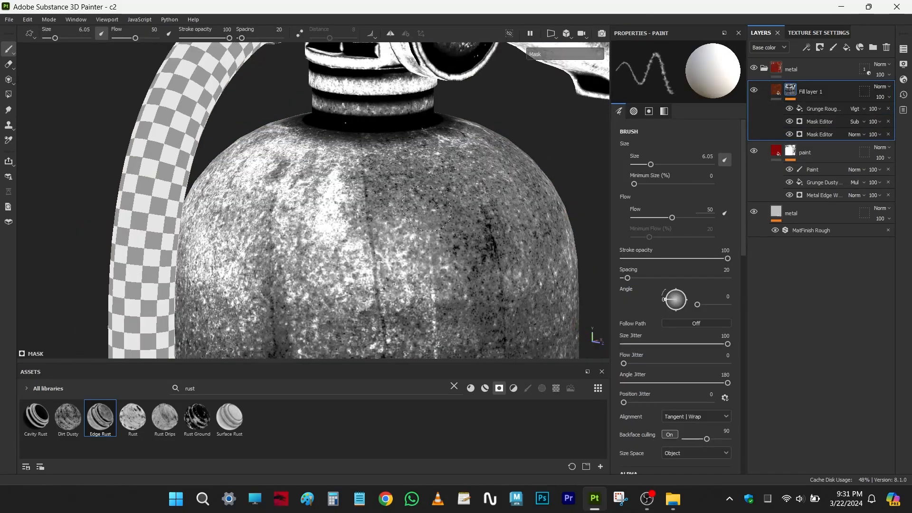
pyautogui.keyDown('alt'); pyautogui.moveTo(438, 242); pyautogui.dragTo(447, 175, button='middle'); pyautogui.keyUp('alt')
pyautogui.keyDown('alt'); pyautogui.moveTo(447, 174); pyautogui.dragTo(451, 202, button='right'); pyautogui.keyUp('alt')
pyautogui.keyDown('alt'); pyautogui.moveTo(448, 182); pyautogui.dragTo(417, 213, button='middle'); pyautogui.keyUp('alt')
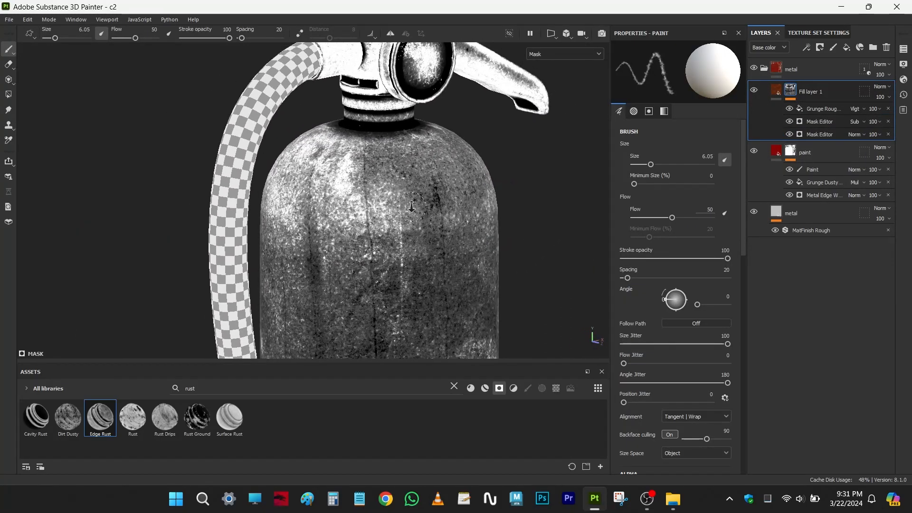
pyautogui.keyDown('alt'); pyautogui.moveTo(415, 215); pyautogui.dragTo(456, 264, button='right'); pyautogui.keyUp('alt')
# - Set the lowest Mask Editor's global balance to 0.67 and global contrast to 0.24 in the rust mask
pyautogui.click(814, 135)
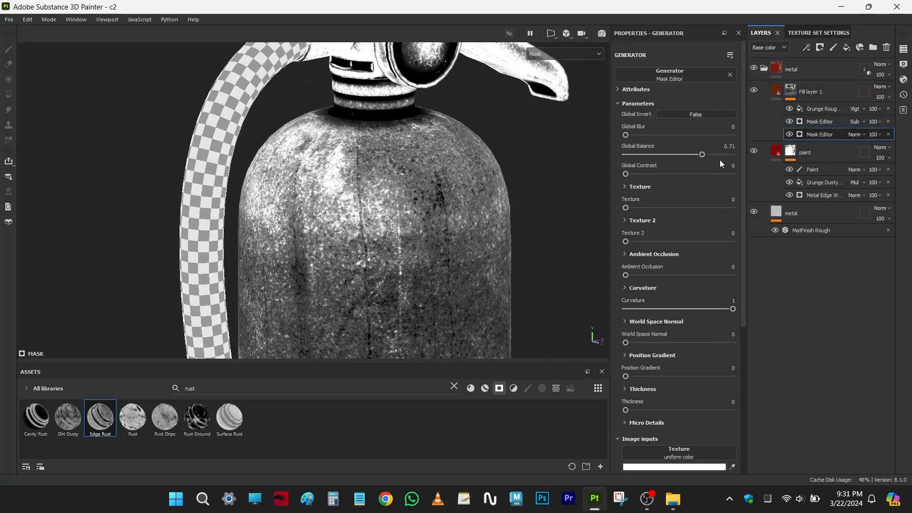
pyautogui.moveTo(705, 153)
pyautogui.mouseDown()
pyautogui.moveTo(671, 153)
pyautogui.moveTo(701, 152)
pyautogui.mouseUp()
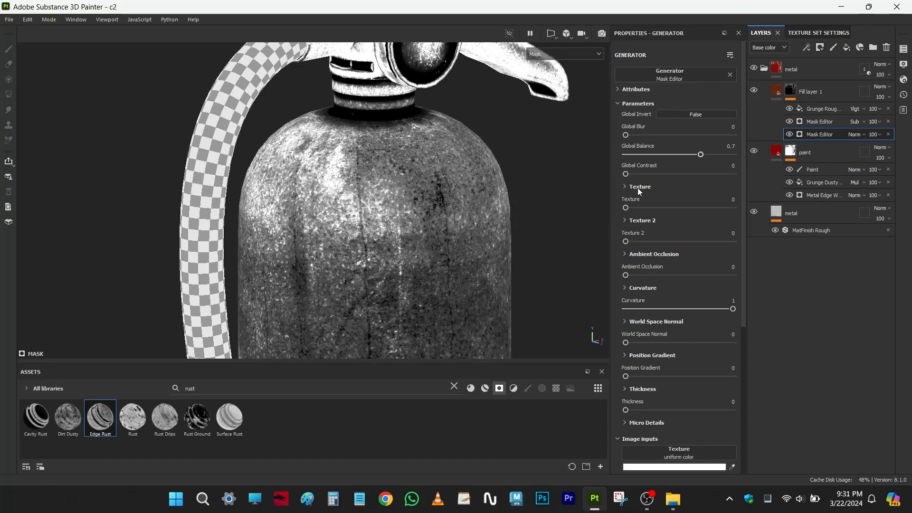
pyautogui.keyDown('alt'); pyautogui.moveTo(398, 199); pyautogui.dragTo(420, 204); pyautogui.keyUp('alt')
pyautogui.click(628, 135)
pyautogui.moveTo(629, 135); pyautogui.dragTo(651, 173)
pyautogui.moveTo(701, 155); pyautogui.dragTo(697, 154)
pyautogui.keyDown('alt'); pyautogui.moveTo(389, 212); pyautogui.dragTo(393, 190, button='middle'); pyautogui.keyUp('alt')
pyautogui.keyDown('alt'); pyautogui.moveTo(393, 190); pyautogui.dragTo(435, 221, button='right'); pyautogui.keyUp('alt')
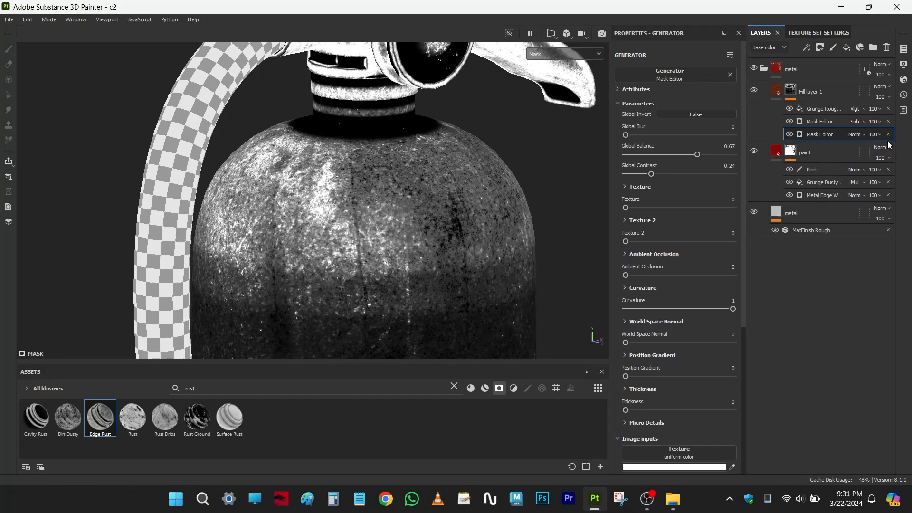
# - Set the subtracting Mask Editor's global balance to 0.46 and global contrast to 0.37
pyautogui.click(825, 122)
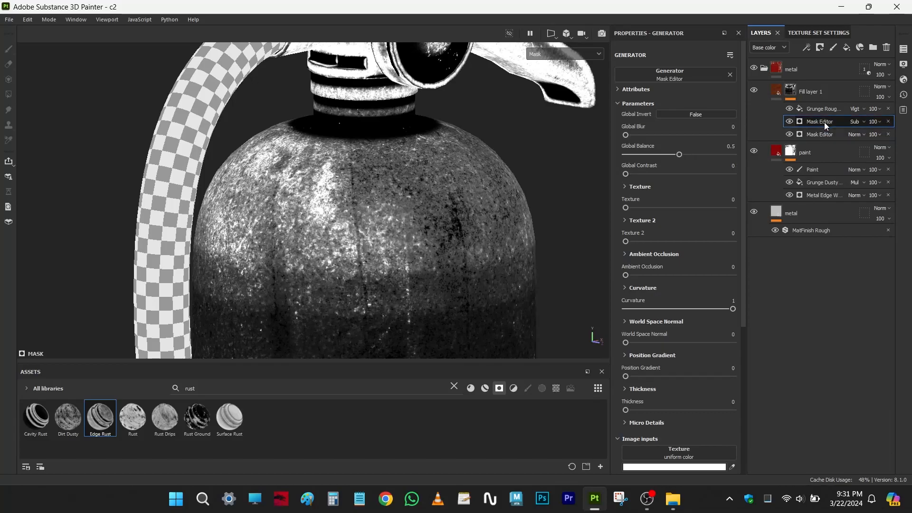
pyautogui.moveTo(684, 155)
pyautogui.mouseDown()
pyautogui.moveTo(697, 154)
pyautogui.moveTo(675, 155)
pyautogui.mouseUp()
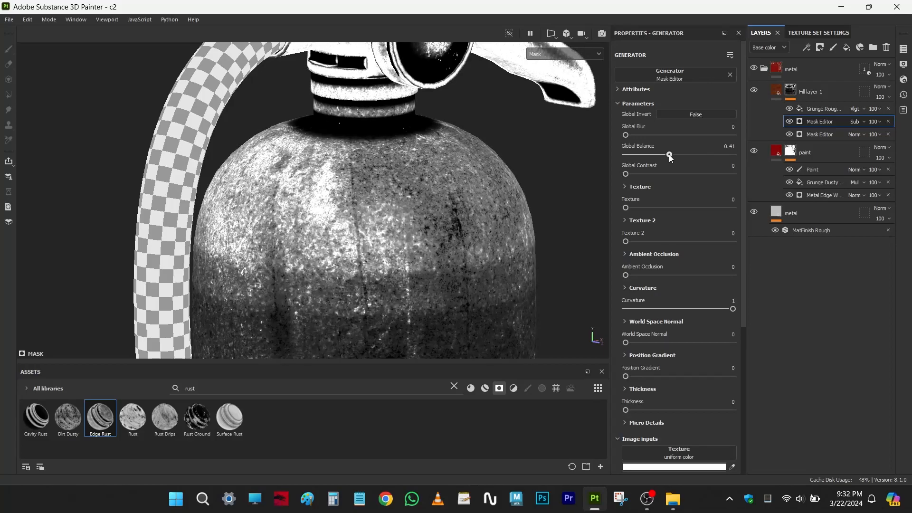
pyautogui.moveTo(626, 174); pyautogui.dragTo(667, 175)
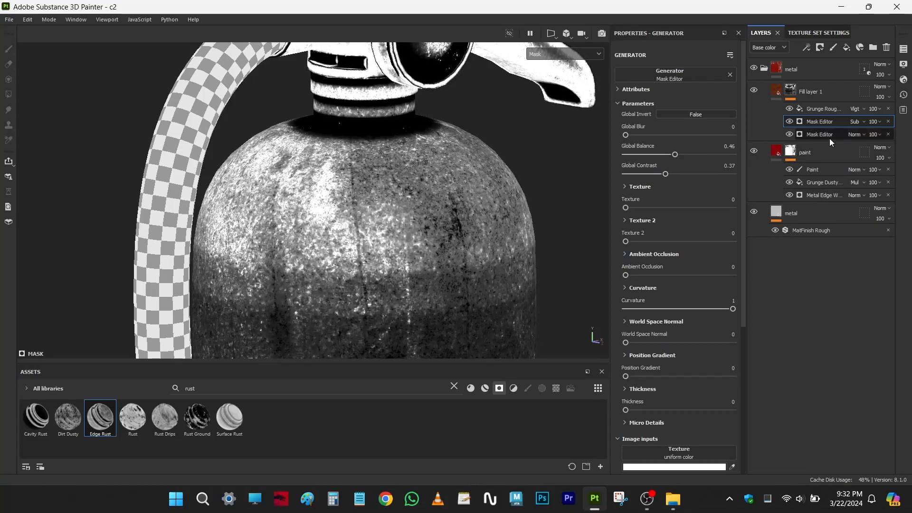
# - Lower the Grunge Rough Dirty fill's balance in the rust mask to 0.58
pyautogui.click(821, 108)
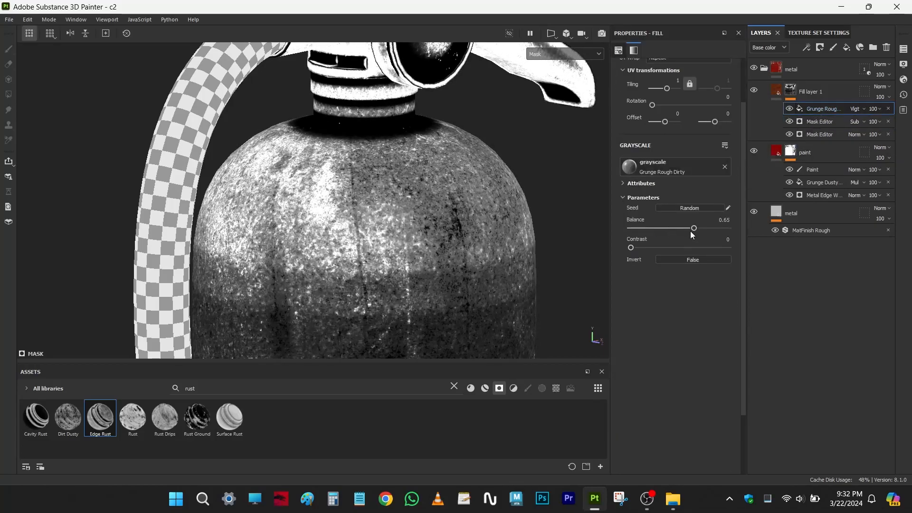
pyautogui.moveTo(694, 228)
pyautogui.mouseDown()
pyautogui.moveTo(675, 227)
pyautogui.moveTo(688, 228)
pyautogui.mouseUp()
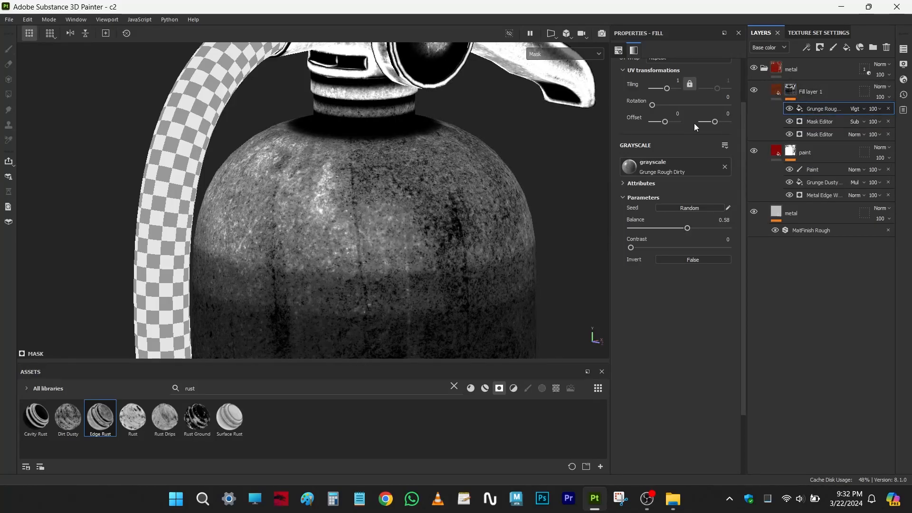
pyautogui.keyDown('alt'); pyautogui.moveTo(515, 195); pyautogui.dragTo(477, 159); pyautogui.keyUp('alt')
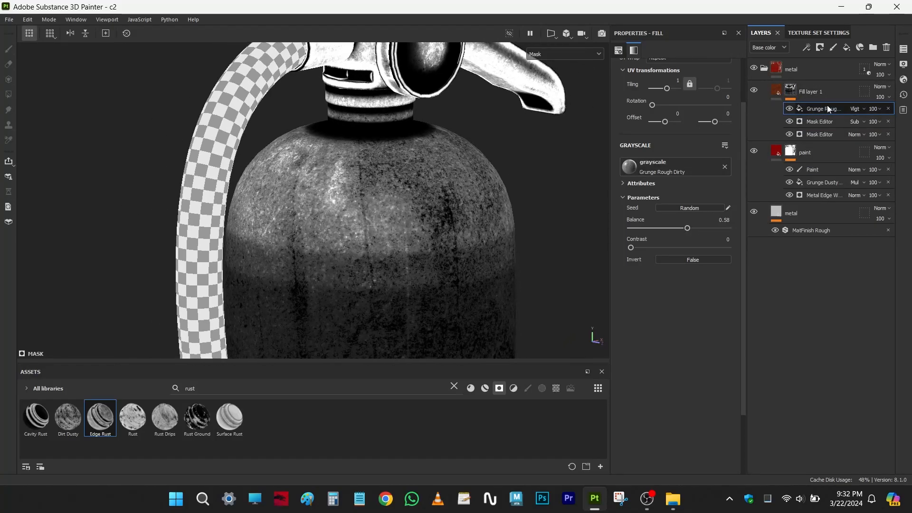
# - Return to the material view and examine the rust around the extinguisher's neck, body, seam and base
pyautogui.click(793, 94)
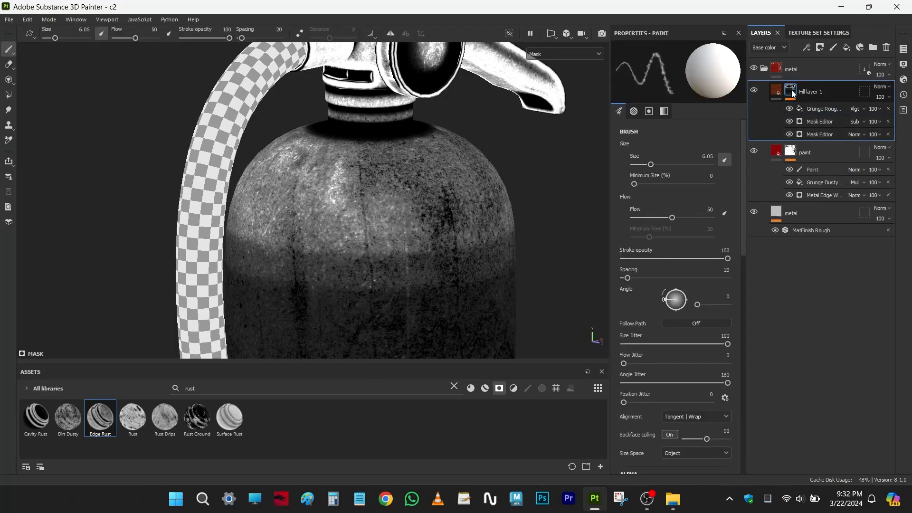
pyautogui.press('m')
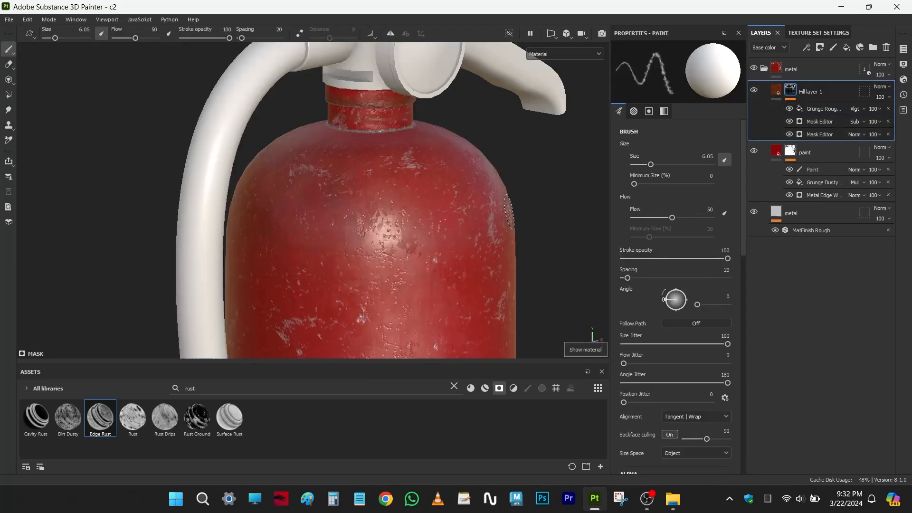
pyautogui.keyDown('alt'); pyautogui.moveTo(361, 214); pyautogui.dragTo(513, 224); pyautogui.keyUp('alt')
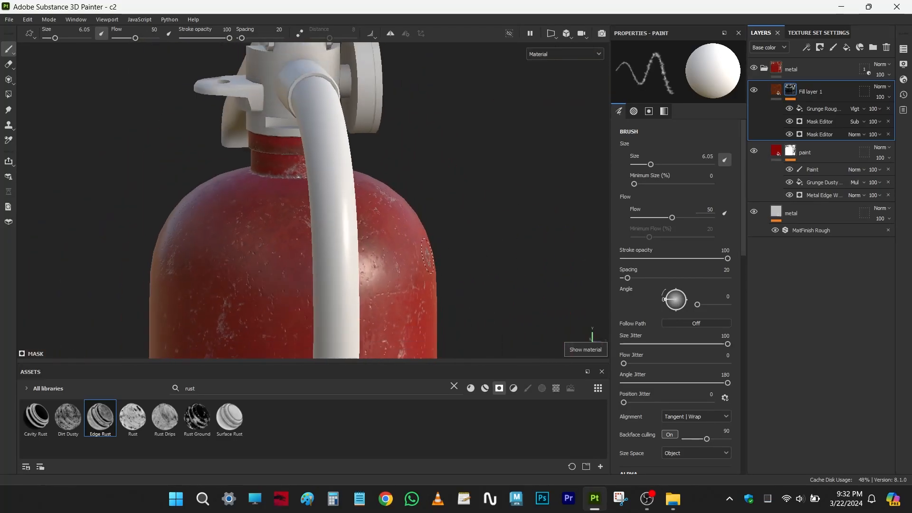
pyautogui.keyDown('alt'); pyautogui.moveTo(389, 228); pyautogui.dragTo(419, 109, button='middle'); pyautogui.keyUp('alt')
pyautogui.keyDown('alt'); pyautogui.moveTo(330, 249); pyautogui.dragTo(496, 235); pyautogui.keyUp('alt')
pyautogui.keyDown('alt'); pyautogui.moveTo(351, 242); pyautogui.dragTo(415, 57, button='middle'); pyautogui.keyUp('alt')
pyautogui.keyDown('alt'); pyautogui.moveTo(392, 209); pyautogui.dragTo(393, 72, button='middle'); pyautogui.keyUp('alt')
pyautogui.keyDown('alt'); pyautogui.moveTo(372, 210); pyautogui.dragTo(381, 193); pyautogui.keyUp('alt')
pyautogui.moveTo(365, 200)
pyautogui.keyDown('alt'); pyautogui.mouseDown()
pyautogui.moveTo(389, 253)
pyautogui.moveTo(427, 249)
pyautogui.mouseUp(); pyautogui.keyUp('alt')
pyautogui.keyDown('alt'); pyautogui.moveTo(348, 272); pyautogui.dragTo(405, 244, button='middle'); pyautogui.keyUp('alt')
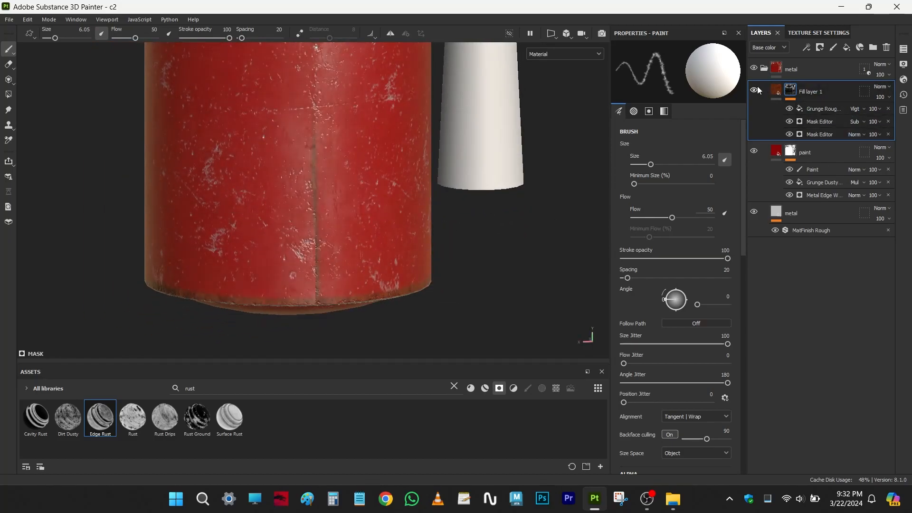
pyautogui.keyDown('alt'); pyautogui.moveTo(367, 299); pyautogui.dragTo(418, 228, button='middle'); pyautogui.keyUp('alt')
pyautogui.keyDown('alt'); pyautogui.moveTo(418, 227); pyautogui.dragTo(426, 264, button='right'); pyautogui.keyUp('alt')
pyautogui.keyDown('alt'); pyautogui.moveTo(316, 257); pyautogui.dragTo(168, 249); pyautogui.keyUp('alt')
pyautogui.keyDown('alt'); pyautogui.moveTo(168, 250); pyautogui.dragTo(361, 272, button='middle'); pyautogui.keyUp('alt')
pyautogui.keyDown('alt'); pyautogui.moveTo(362, 272); pyautogui.dragTo(350, 254); pyautogui.keyUp('alt')
pyautogui.keyDown('alt'); pyautogui.moveTo(325, 217); pyautogui.dragTo(190, 245, button='middle'); pyautogui.keyUp('alt')
pyautogui.keyDown('alt'); pyautogui.moveTo(285, 79); pyautogui.dragTo(371, 349, button='middle'); pyautogui.keyUp('alt')
pyautogui.keyDown('alt'); pyautogui.moveTo(370, 350); pyautogui.dragTo(391, 241, button='right'); pyautogui.keyUp('alt')
pyautogui.keyDown('alt'); pyautogui.moveTo(391, 241); pyautogui.dragTo(277, 239); pyautogui.keyUp('alt')
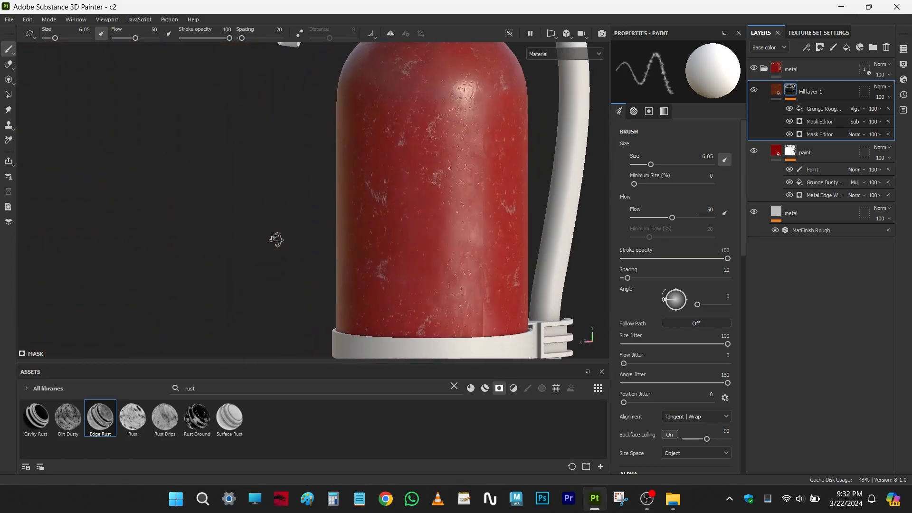
pyautogui.keyDown('alt'); pyautogui.moveTo(277, 239); pyautogui.dragTo(152, 266, button='middle'); pyautogui.keyUp('alt')
pyautogui.keyDown('alt'); pyautogui.moveTo(152, 266); pyautogui.dragTo(124, 242); pyautogui.keyUp('alt')
pyautogui.keyDown('alt'); pyautogui.moveTo(189, 161); pyautogui.dragTo(321, 218, button='right'); pyautogui.keyUp('alt')
pyautogui.keyDown('alt'); pyautogui.moveTo(316, 162); pyautogui.dragTo(347, 225, button='middle'); pyautogui.keyUp('alt')
pyautogui.keyDown('alt'); pyautogui.moveTo(347, 226); pyautogui.dragTo(285, 228); pyautogui.keyUp('alt')
pyautogui.keyDown('alt'); pyautogui.moveTo(333, 228); pyautogui.dragTo(399, 258, button='right'); pyautogui.keyUp('alt')
pyautogui.keyDown('alt'); pyautogui.moveTo(399, 259); pyautogui.dragTo(285, 216); pyautogui.keyUp('alt')
pyautogui.keyDown('alt'); pyautogui.moveTo(285, 216); pyautogui.dragTo(310, 222, button='middle'); pyautogui.keyUp('alt')
pyautogui.keyDown('alt'); pyautogui.moveTo(310, 222); pyautogui.dragTo(320, 256); pyautogui.keyUp('alt')
pyautogui.keyDown('shift'); pyautogui.moveTo(401, 244); pyautogui.dragTo(456, 247, button='right'); pyautogui.keyUp('shift')
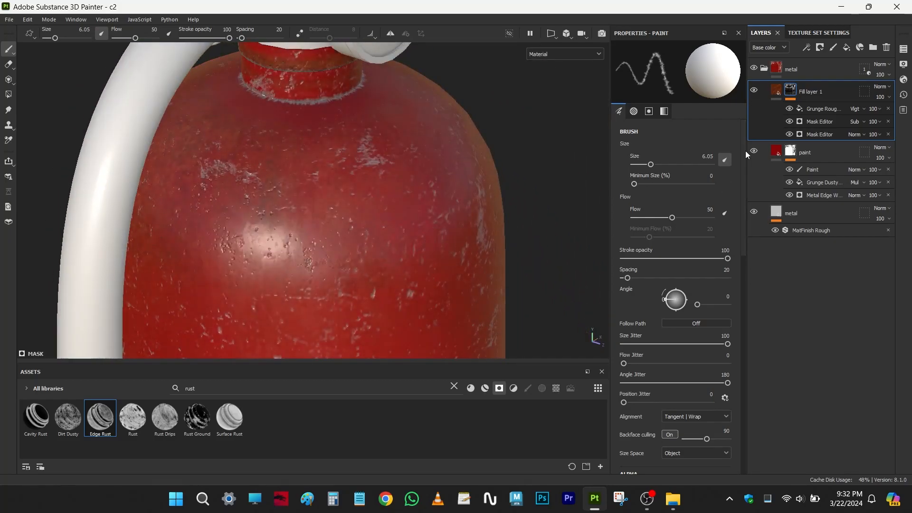
# - Raise the Grunge Rough Dirty fill's balance to 0.71 and check the rust on the upper body
pyautogui.click(820, 109)
pyautogui.moveTo(688, 228); pyautogui.dragTo(693, 229)
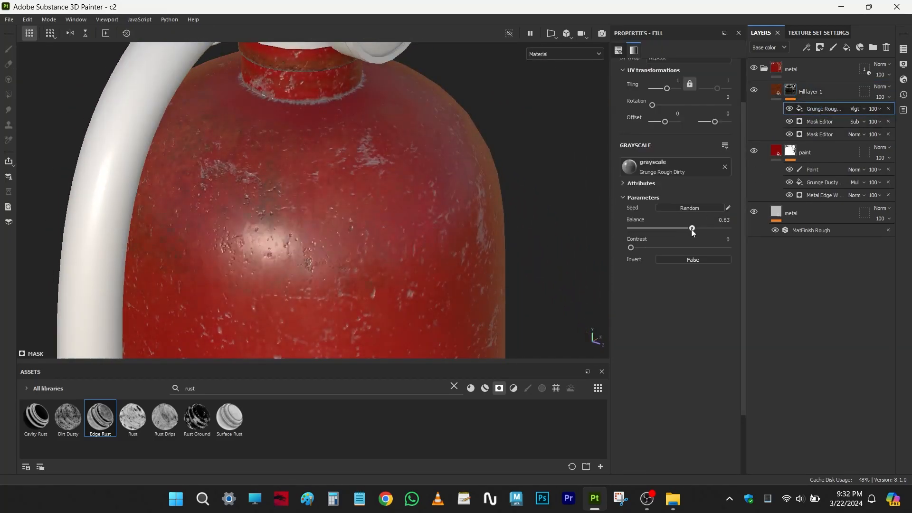
pyautogui.scroll(-2, 528, 229)
pyautogui.keyDown('alt'); pyautogui.moveTo(409, 240); pyautogui.dragTo(375, 225); pyautogui.keyUp('alt')
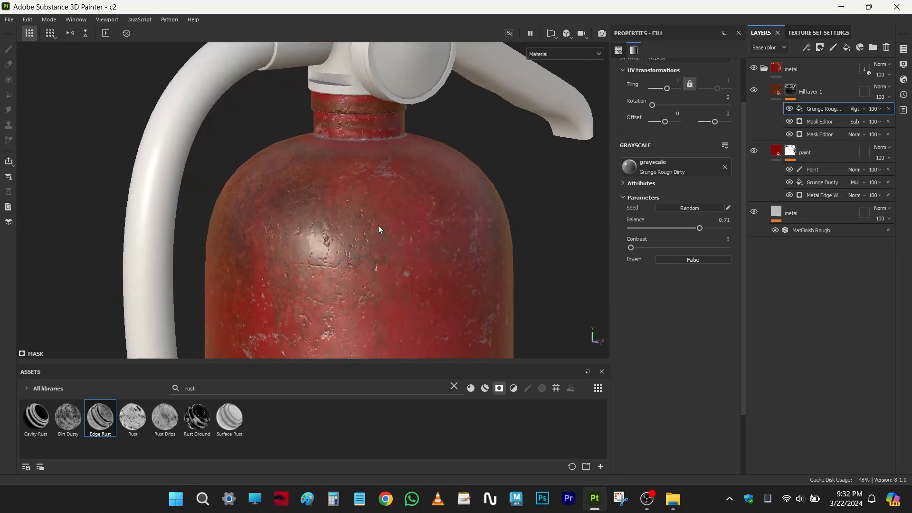
pyautogui.keyDown('alt'); pyautogui.moveTo(375, 225); pyautogui.dragTo(390, 113, button='middle'); pyautogui.keyUp('alt')
pyautogui.scroll(-2, 385, 181)
pyautogui.keyDown('alt'); pyautogui.moveTo(386, 181); pyautogui.dragTo(389, 230, button='middle'); pyautogui.keyUp('alt')
pyautogui.keyDown('alt'); pyautogui.moveTo(389, 230); pyautogui.dragTo(401, 195); pyautogui.keyUp('alt')
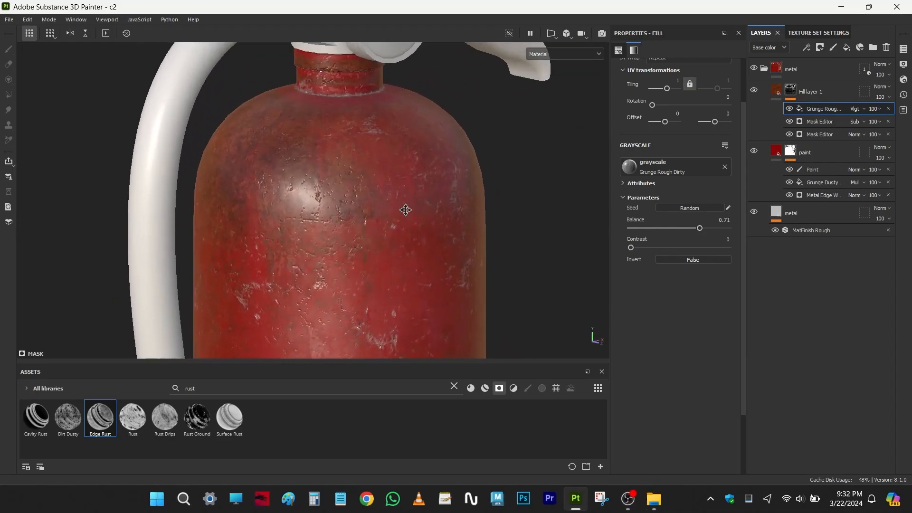
pyautogui.keyDown('alt'); pyautogui.moveTo(401, 195); pyautogui.dragTo(411, 253, button='middle'); pyautogui.keyUp('alt')
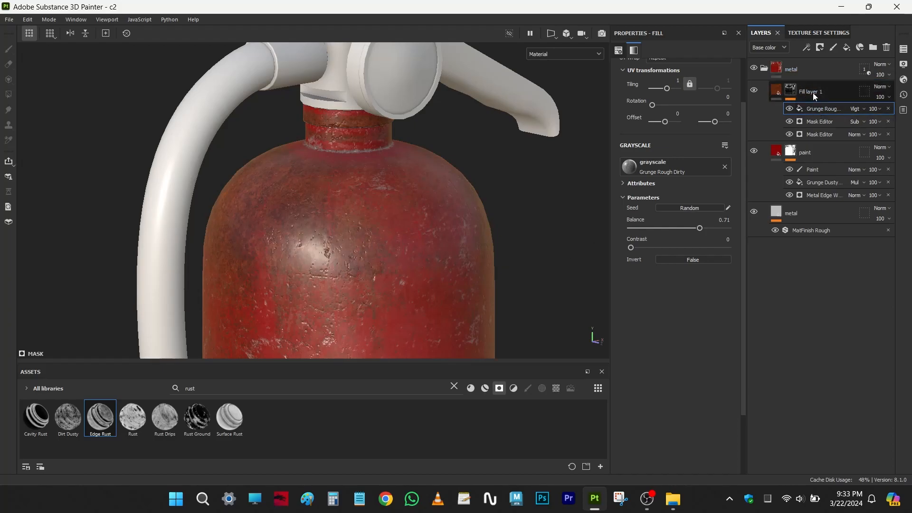
# - Add a Dirt generator on top of the rust fill layer's mask and check its effect along the body
pyautogui.click(808, 49)
pyautogui.click(808, 58)
pyautogui.click(681, 76)
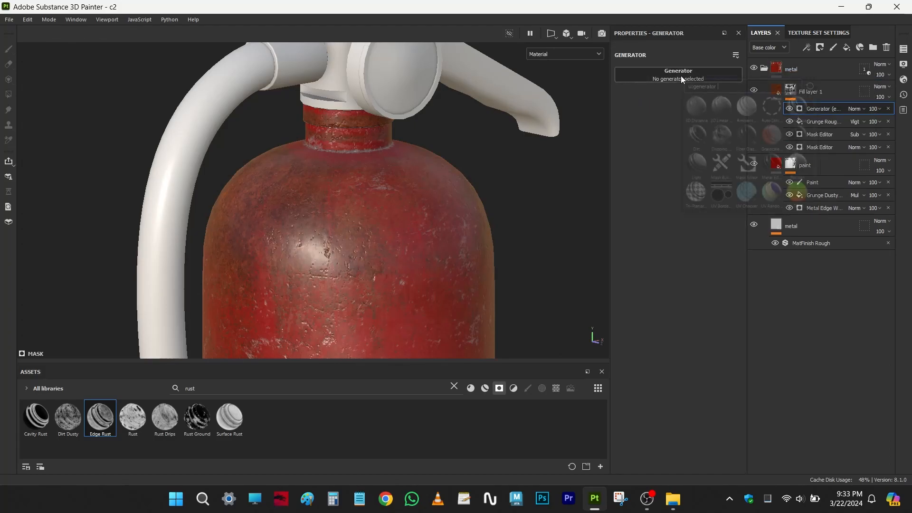
pyautogui.click(696, 135)
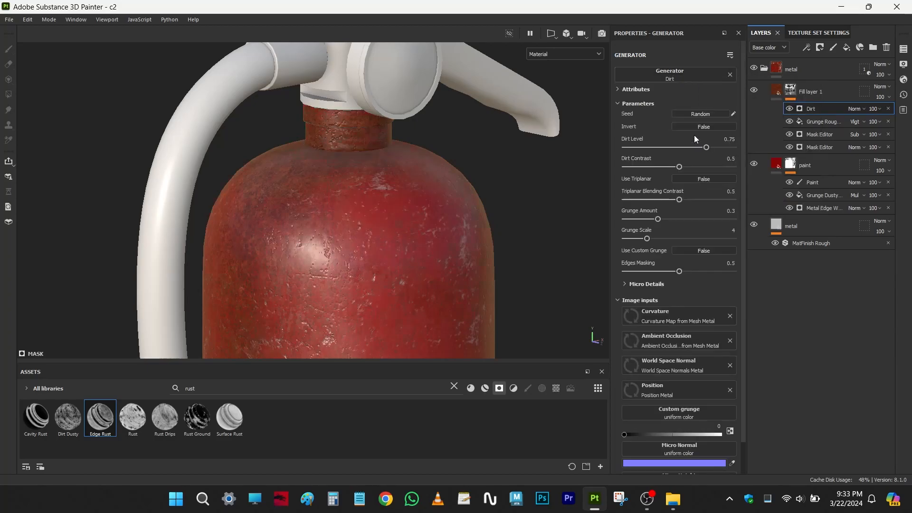
pyautogui.keyDown('alt'); pyautogui.moveTo(410, 237); pyautogui.dragTo(434, 202, button='middle'); pyautogui.keyUp('alt')
pyautogui.keyDown('alt'); pyautogui.moveTo(434, 202); pyautogui.dragTo(418, 186, button='right'); pyautogui.keyUp('alt')
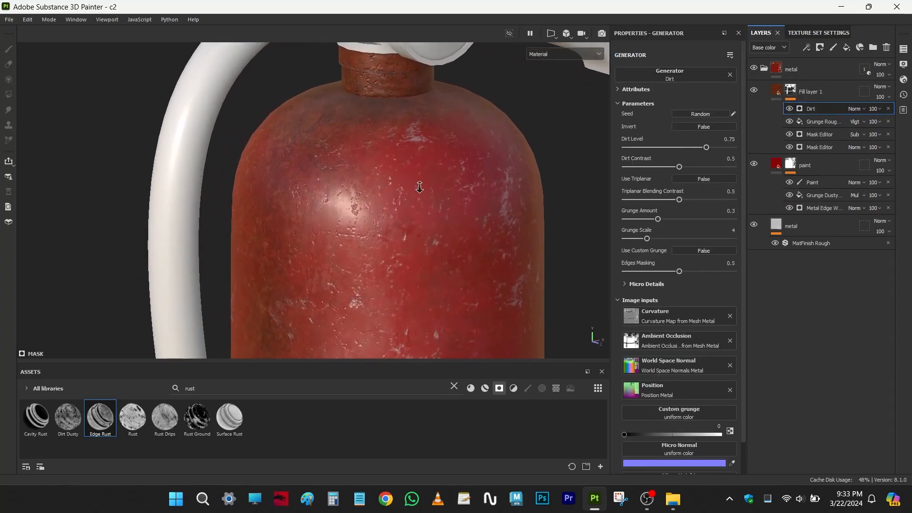
pyautogui.keyDown('alt'); pyautogui.moveTo(360, 204); pyautogui.dragTo(399, 208); pyautogui.keyUp('alt')
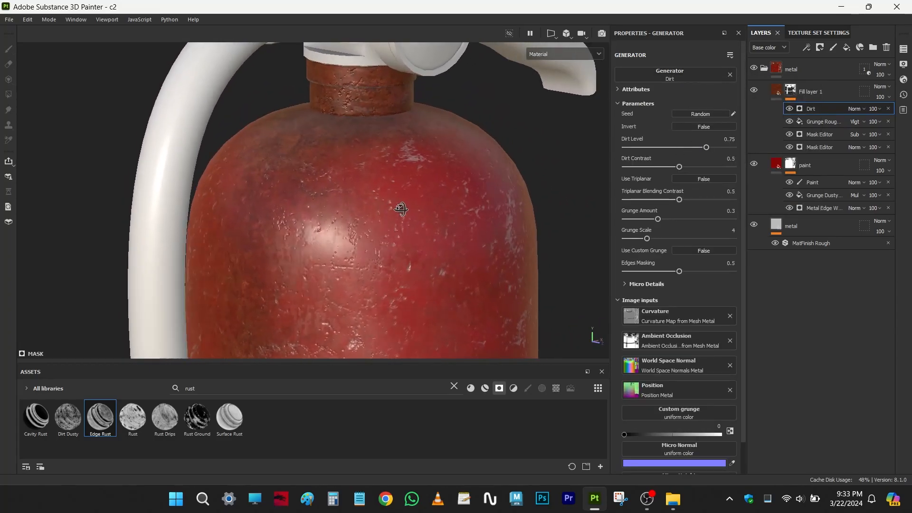
pyautogui.keyDown('alt'); pyautogui.moveTo(399, 208); pyautogui.dragTo(383, 235, button='right'); pyautogui.keyUp('alt')
pyautogui.keyDown('alt'); pyautogui.moveTo(362, 344); pyautogui.dragTo(339, 120, button='middle'); pyautogui.keyUp('alt')
pyautogui.keyDown('alt'); pyautogui.moveTo(339, 120); pyautogui.dragTo(302, 187); pyautogui.keyUp('alt')
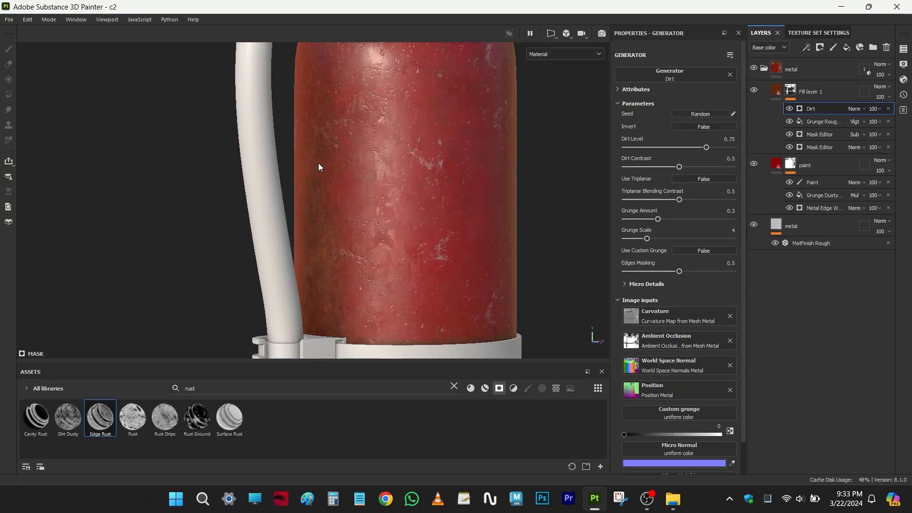
# - Examine the rust on the body and neck, show the rust layer's mask, and compare it with the Dirt generator off and on
pyautogui.keyDown('alt'); pyautogui.moveTo(327, 151); pyautogui.dragTo(304, 200, button='middle'); pyautogui.keyUp('alt')
pyautogui.keyDown('alt'); pyautogui.moveTo(299, 220); pyautogui.dragTo(346, 230); pyautogui.keyUp('alt')
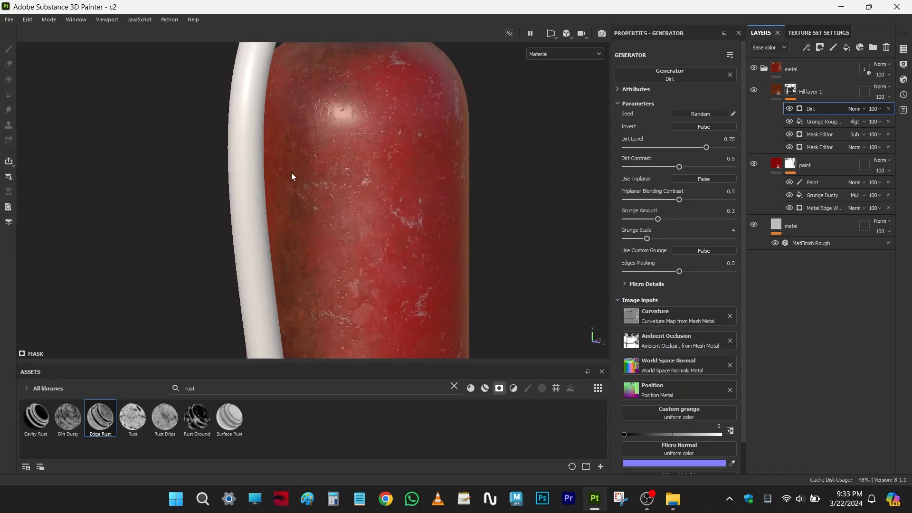
pyautogui.keyDown('alt'); pyautogui.moveTo(304, 174); pyautogui.dragTo(331, 255, button='middle'); pyautogui.keyUp('alt')
pyautogui.keyDown('alt'); pyautogui.moveTo(317, 221); pyautogui.dragTo(295, 179, button='middle'); pyautogui.keyUp('alt')
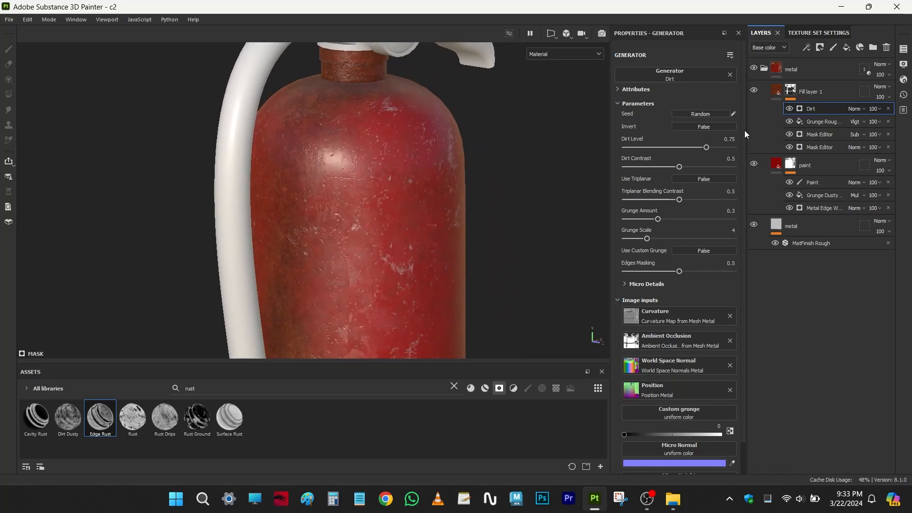
pyautogui.keyDown('alt'); pyautogui.click(790, 95); pyautogui.keyUp('alt')
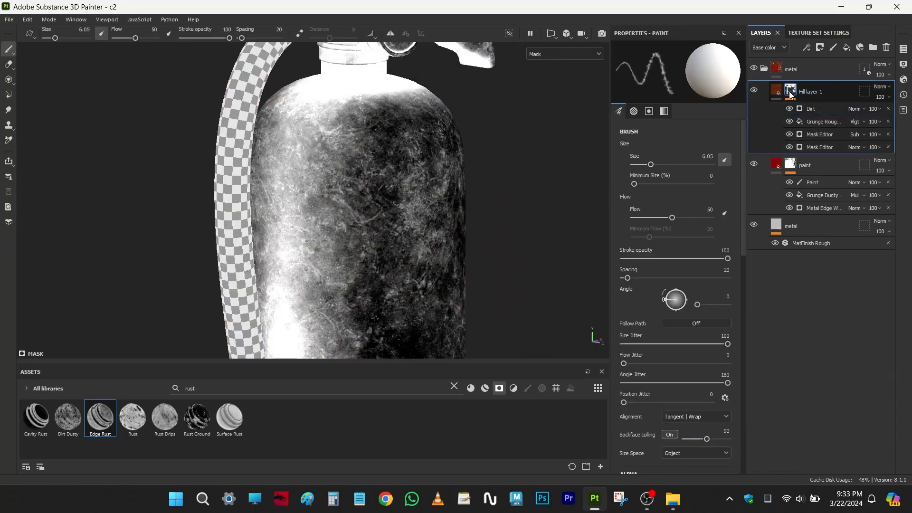
pyautogui.click(813, 109)
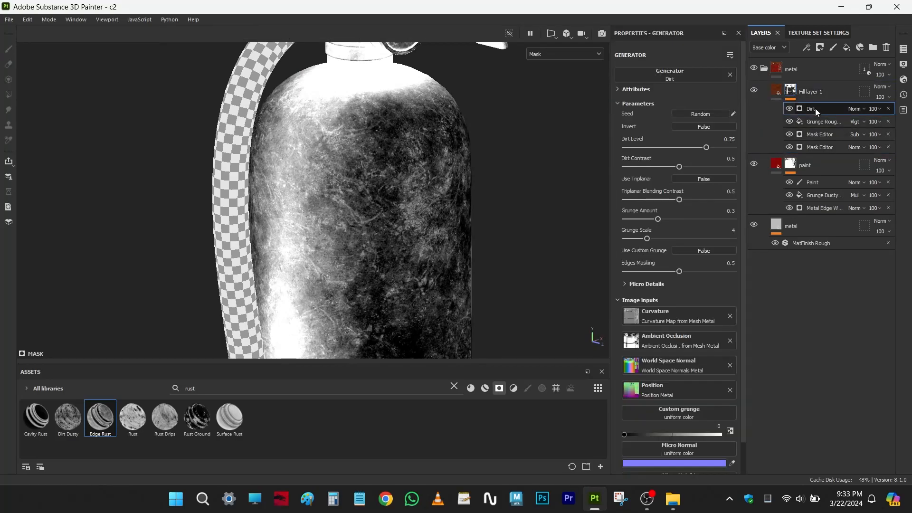
pyautogui.click(790, 108)
pyautogui.click(790, 108)
pyautogui.click(790, 109)
pyautogui.click(790, 109)
# - Set the Dirt generator's level to 0.72, contrast to 0.63, grunge amount to 0.33 and grunge scale to 6, and check the material
pyautogui.moveTo(708, 149); pyautogui.dragTo(693, 165)
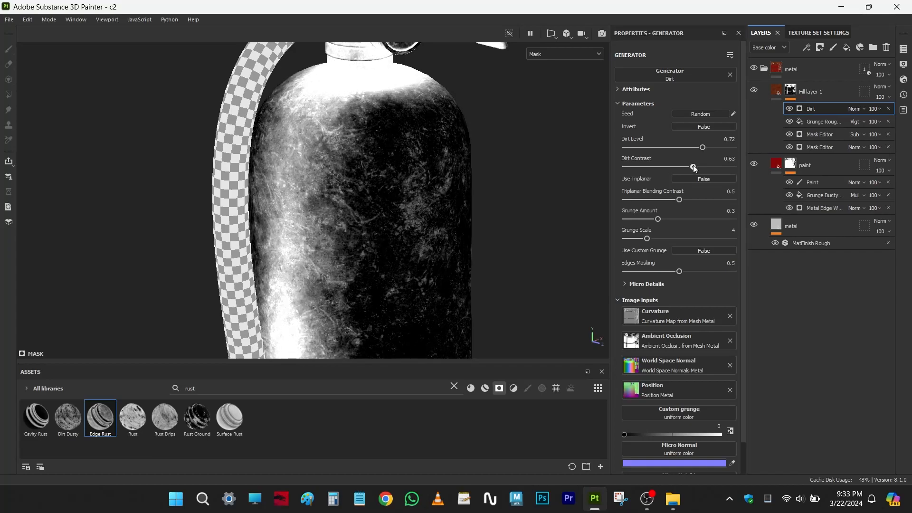
pyautogui.moveTo(658, 219); pyautogui.dragTo(662, 238)
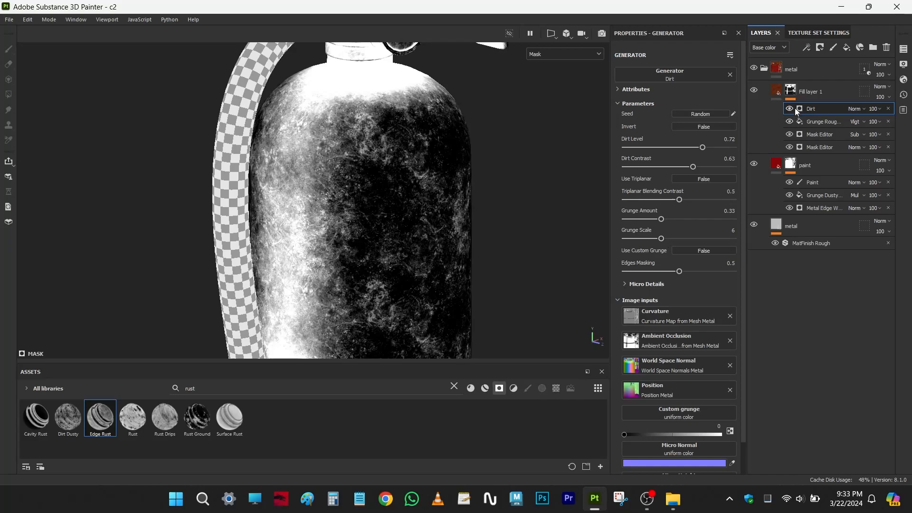
pyautogui.press('m')
pyautogui.keyDown('alt'); pyautogui.moveTo(466, 232); pyautogui.dragTo(351, 140); pyautogui.keyUp('alt')
pyautogui.scroll(3, 409, 163)
pyautogui.keyDown('alt'); pyautogui.moveTo(434, 250); pyautogui.dragTo(471, 247, button='middle'); pyautogui.keyUp('alt')
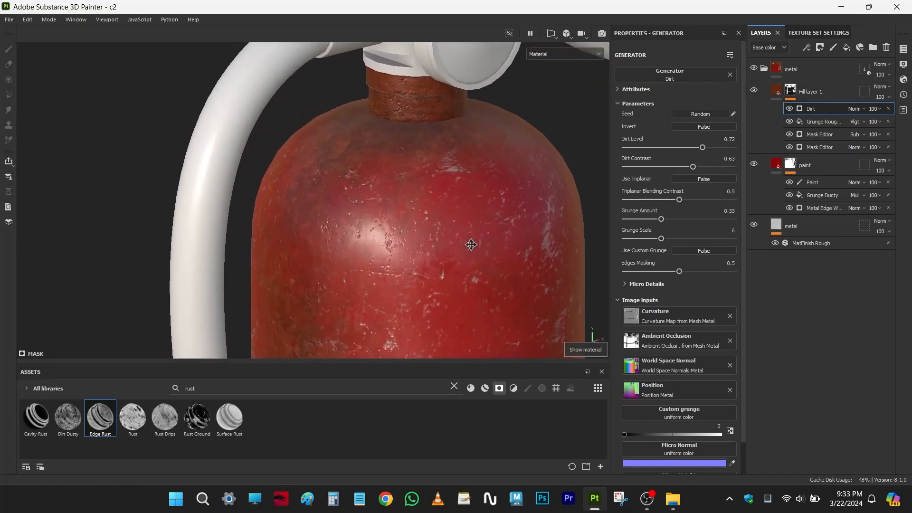
# - Compare the material with the Dirt generator off and on, and set its blending mode to Multiply
pyautogui.click(790, 109)
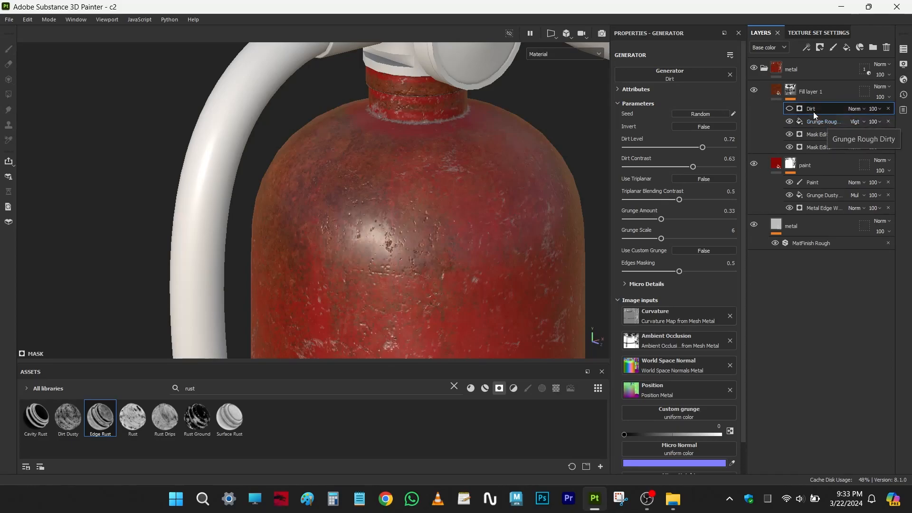
pyautogui.click(790, 108)
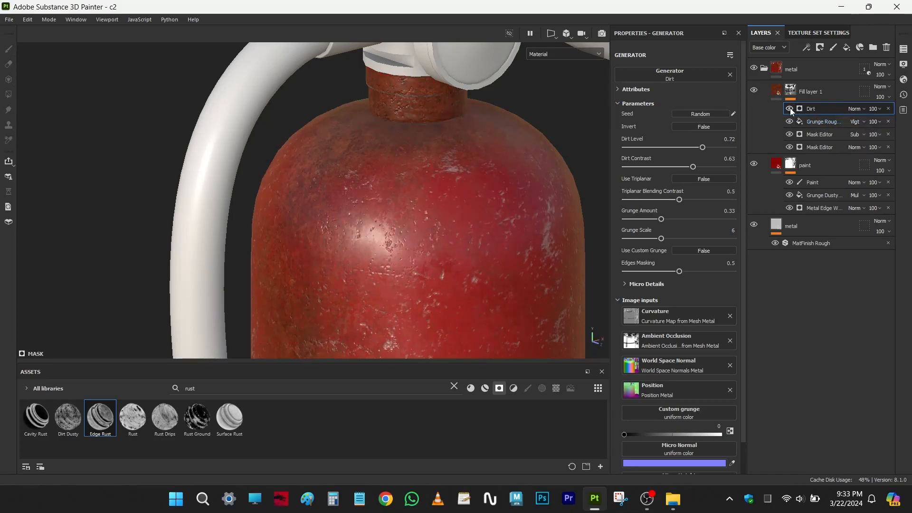
pyautogui.click(860, 109)
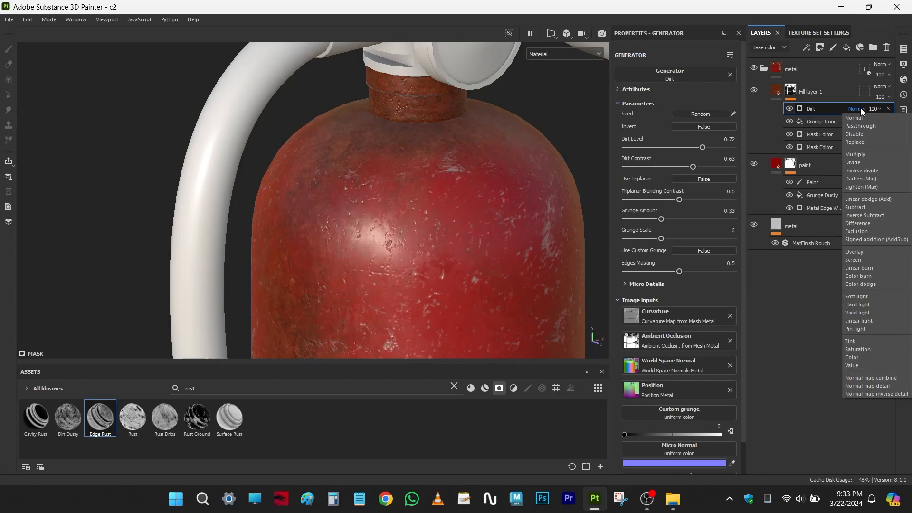
pyautogui.click(858, 154)
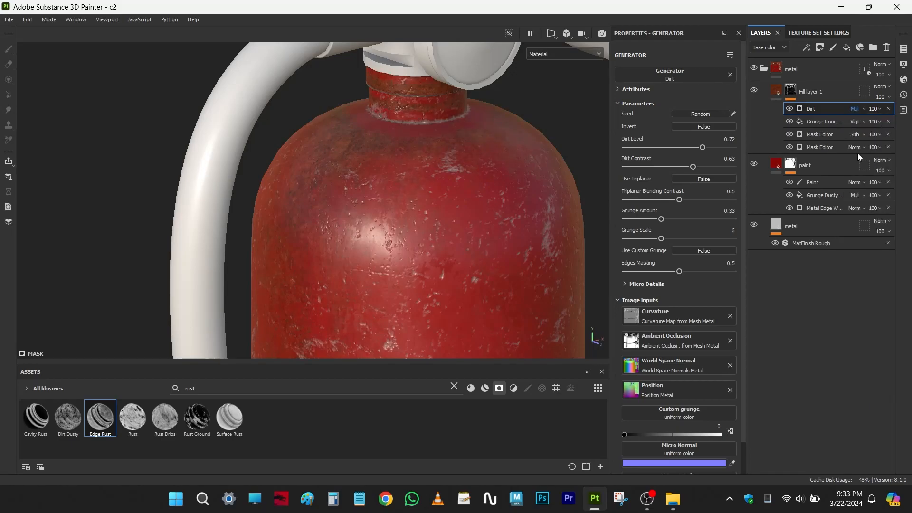
# - Hide the Dirt generator, change its blending mode to Linear dodge (Add), and show it again
pyautogui.click(790, 109)
pyautogui.click(855, 108)
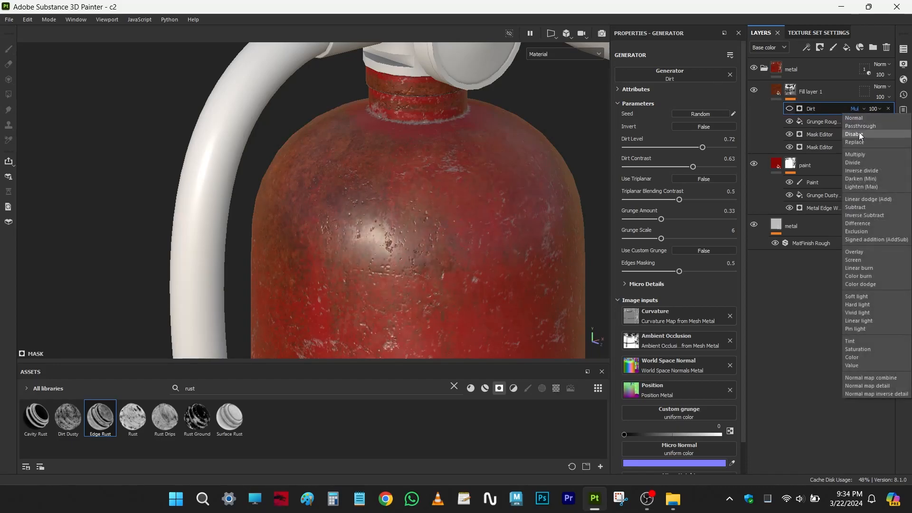
pyautogui.click(859, 199)
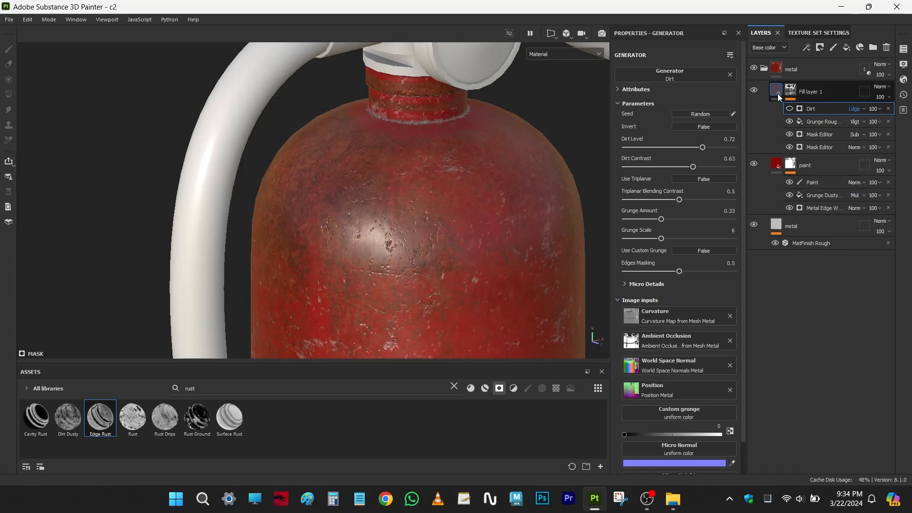
pyautogui.click(788, 108)
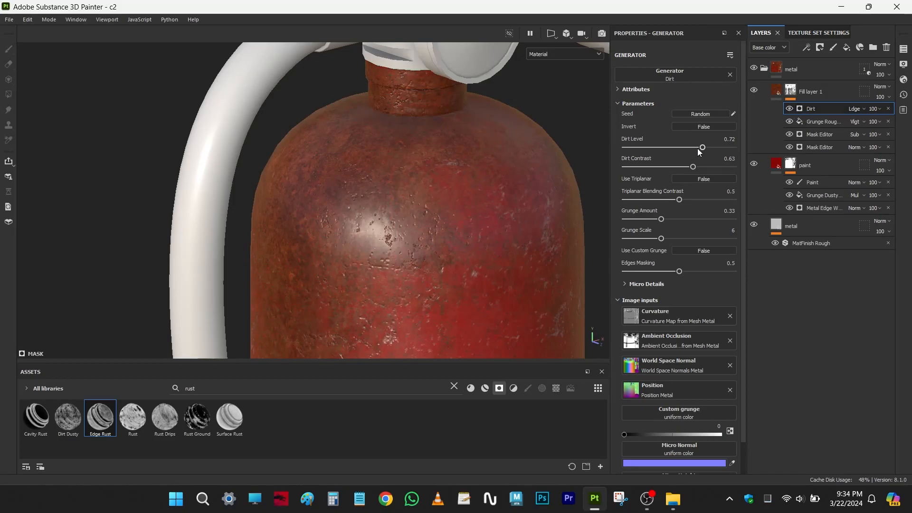
# - Lower the Dirt generator's level to 0.28 and contrast to 0.39, and check the rust on the neck and shoulder
pyautogui.moveTo(670, 150); pyautogui.dragTo(657, 150)
pyautogui.keyDown('alt'); pyautogui.moveTo(429, 205); pyautogui.dragTo(430, 128, button='middle'); pyautogui.keyUp('alt')
pyautogui.keyDown('alt'); pyautogui.moveTo(430, 128); pyautogui.dragTo(414, 202, button='right'); pyautogui.keyUp('alt')
pyautogui.keyDown('alt'); pyautogui.moveTo(415, 202); pyautogui.dragTo(418, 260, button='middle'); pyautogui.keyUp('alt')
pyautogui.keyDown('alt'); pyautogui.moveTo(418, 260); pyautogui.dragTo(476, 229, button='right'); pyautogui.keyUp('alt')
pyautogui.keyDown('alt'); pyautogui.moveTo(476, 229); pyautogui.dragTo(478, 252); pyautogui.keyUp('alt')
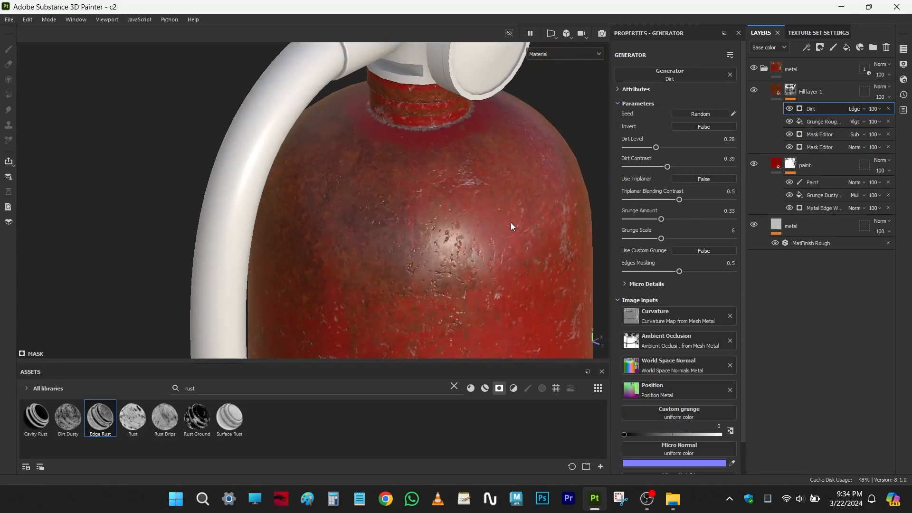
pyautogui.keyDown('alt'); pyautogui.moveTo(514, 223); pyautogui.dragTo(484, 216); pyautogui.keyUp('alt')
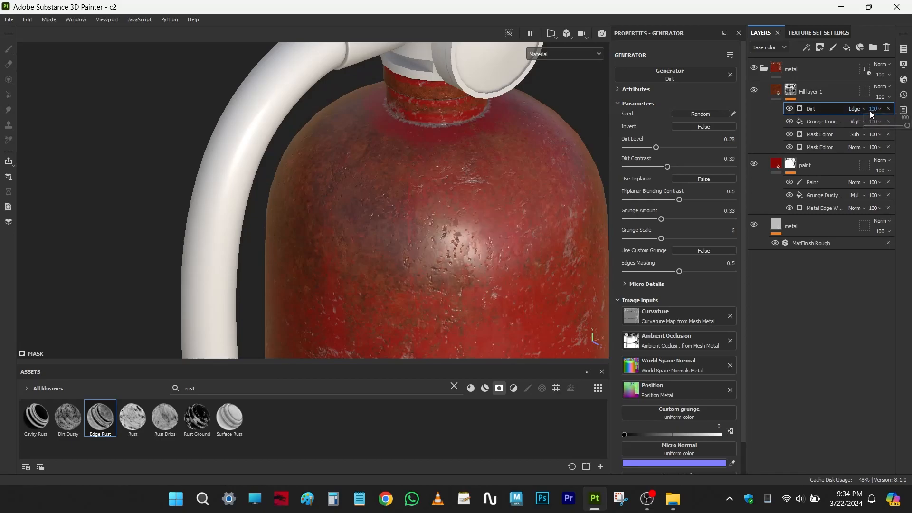
# - Try Multiply blending on the Dirt generator, return it to Normal, and compare the paint with the generator off and on
pyautogui.click(857, 110)
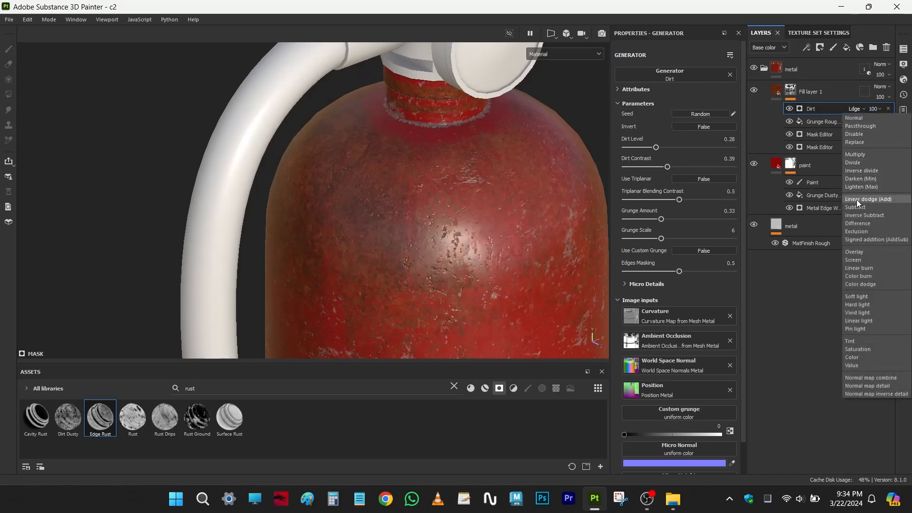
pyautogui.click(855, 155)
pyautogui.keyDown('alt'); pyautogui.moveTo(578, 201); pyautogui.dragTo(504, 193); pyautogui.keyUp('alt')
pyautogui.click(855, 108)
pyautogui.click(860, 116)
pyautogui.keyDown('alt'); pyautogui.moveTo(466, 228); pyautogui.dragTo(428, 231); pyautogui.keyUp('alt')
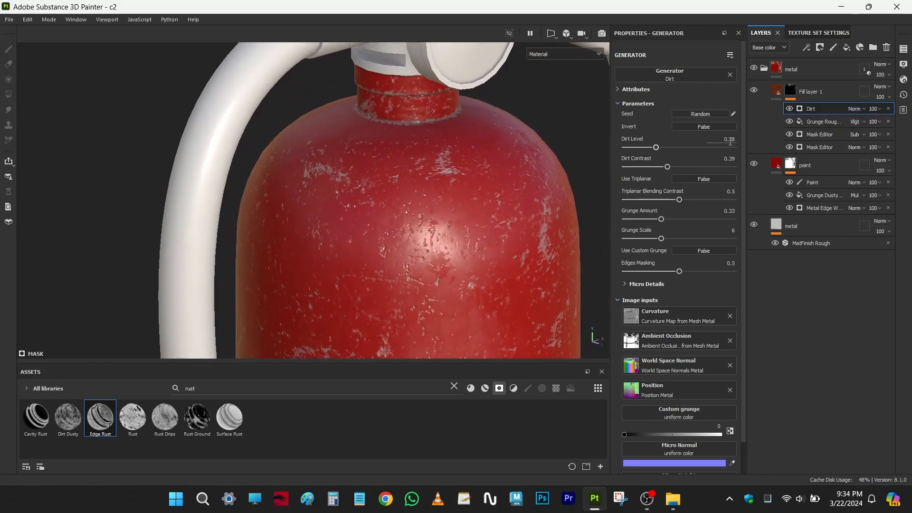
pyautogui.click(790, 110)
pyautogui.click(791, 110)
pyautogui.keyDown('alt'); pyautogui.moveTo(444, 202); pyautogui.dragTo(386, 186, button='right'); pyautogui.keyUp('alt')
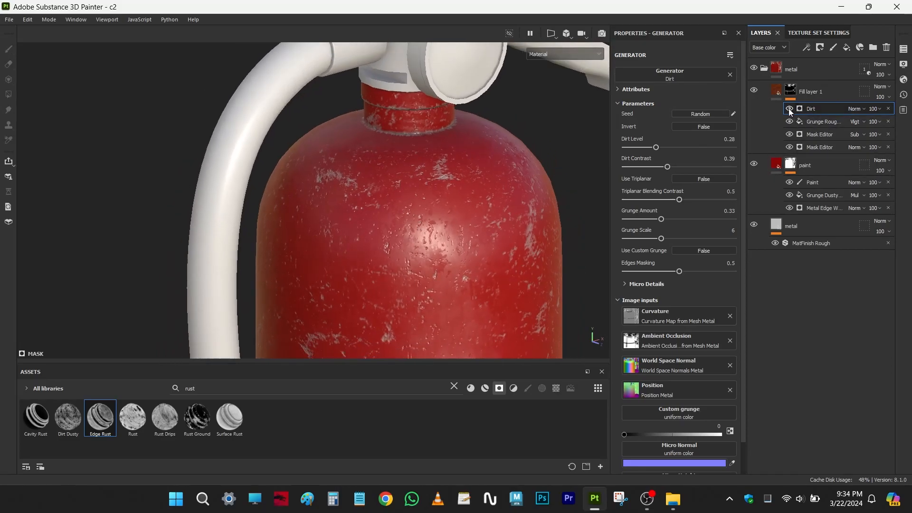
# - Set the Dirt generator to Multiply blending with a dirt level of 0.84 and a contrast of 0.56
pyautogui.moveTo(660, 148); pyautogui.dragTo(701, 147)
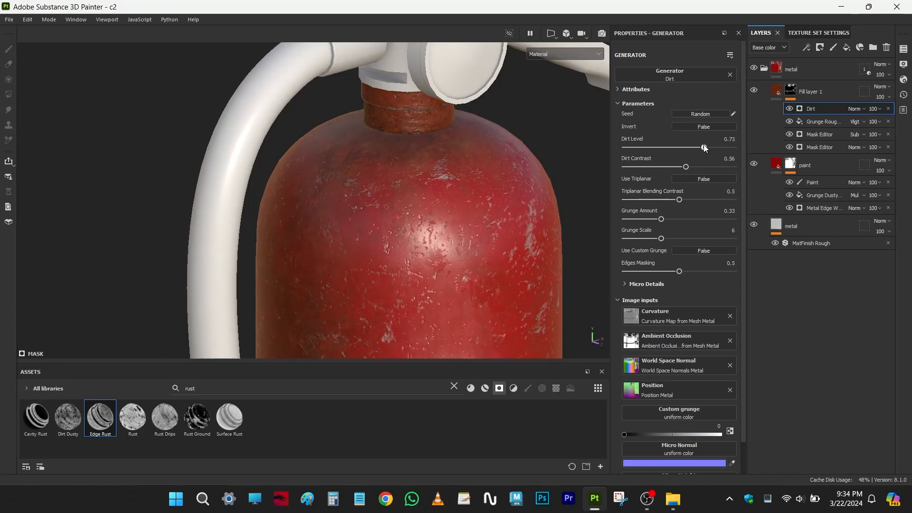
pyautogui.click(859, 109)
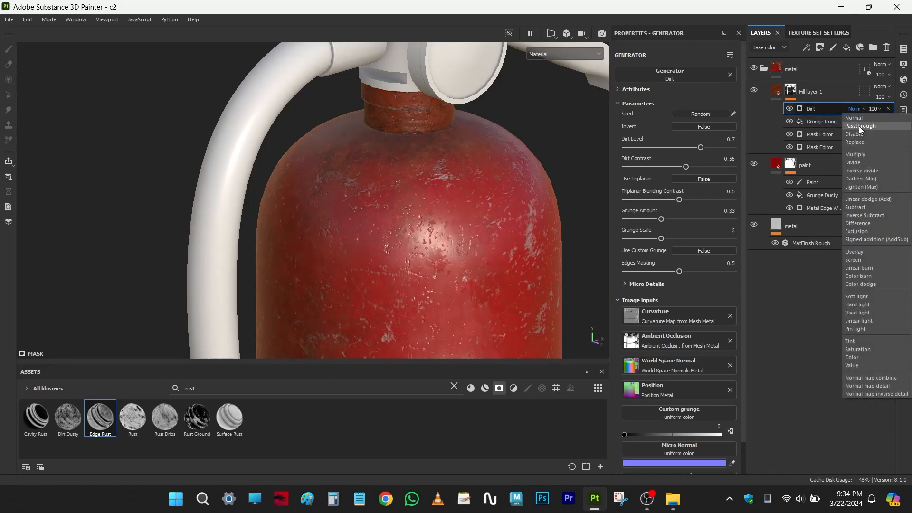
pyautogui.click(860, 155)
pyautogui.moveTo(336, 232)
pyautogui.keyDown('alt'); pyautogui.mouseDown()
pyautogui.moveTo(352, 228)
pyautogui.moveTo(338, 230)
pyautogui.mouseUp(); pyautogui.keyUp('alt')
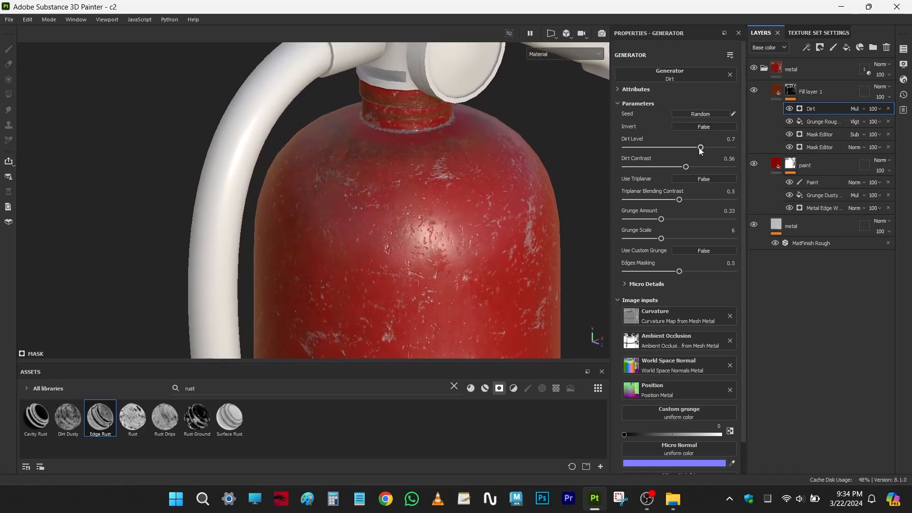
pyautogui.moveTo(709, 148); pyautogui.dragTo(719, 149)
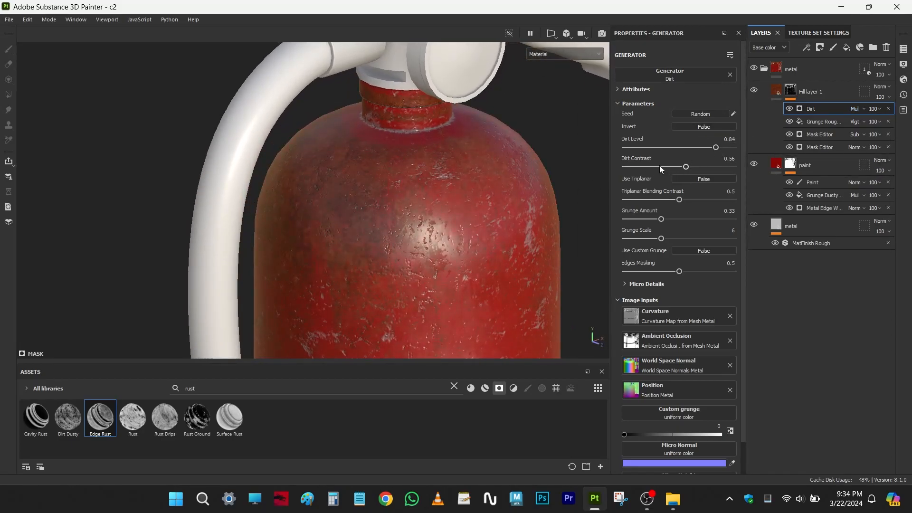
# - Examine the upper body's rust from several angles and check the Dirt generator's contribution
pyautogui.keyDown('alt'); pyautogui.moveTo(392, 275); pyautogui.dragTo(360, 245, button='middle'); pyautogui.keyUp('alt')
pyautogui.keyDown('alt'); pyautogui.moveTo(361, 190); pyautogui.dragTo(367, 184); pyautogui.keyUp('alt')
pyautogui.keyDown('alt'); pyautogui.moveTo(368, 184); pyautogui.dragTo(425, 231, button='right'); pyautogui.keyUp('alt')
pyautogui.keyDown('alt'); pyautogui.moveTo(425, 231); pyautogui.dragTo(443, 258, button='middle'); pyautogui.keyUp('alt')
pyautogui.keyDown('alt'); pyautogui.moveTo(443, 258); pyautogui.dragTo(375, 223); pyautogui.keyUp('alt')
pyautogui.click(787, 110)
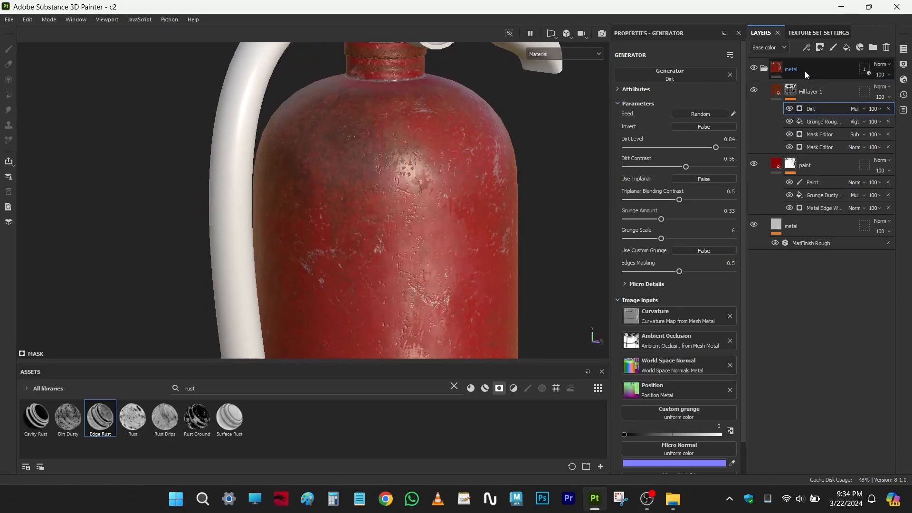
# - Examine the rust around the extinguisher's base, lower body, clamp band and shoulder
pyautogui.scroll(-2, 404, 223)
pyautogui.moveTo(399, 232)
pyautogui.keyDown('alt'); pyautogui.mouseDown(button='middle')
pyautogui.moveTo(394, 72)
pyautogui.moveTo(398, 102)
pyautogui.moveTo(360, 158)
pyautogui.mouseUp(button='middle'); pyautogui.keyUp('alt')
pyautogui.keyDown('alt'); pyautogui.moveTo(404, 278); pyautogui.dragTo(404, 218, button='middle'); pyautogui.keyUp('alt')
pyautogui.keyDown('alt'); pyautogui.moveTo(405, 219); pyautogui.dragTo(380, 225); pyautogui.keyUp('alt')
pyautogui.scroll(2, 417, 255)
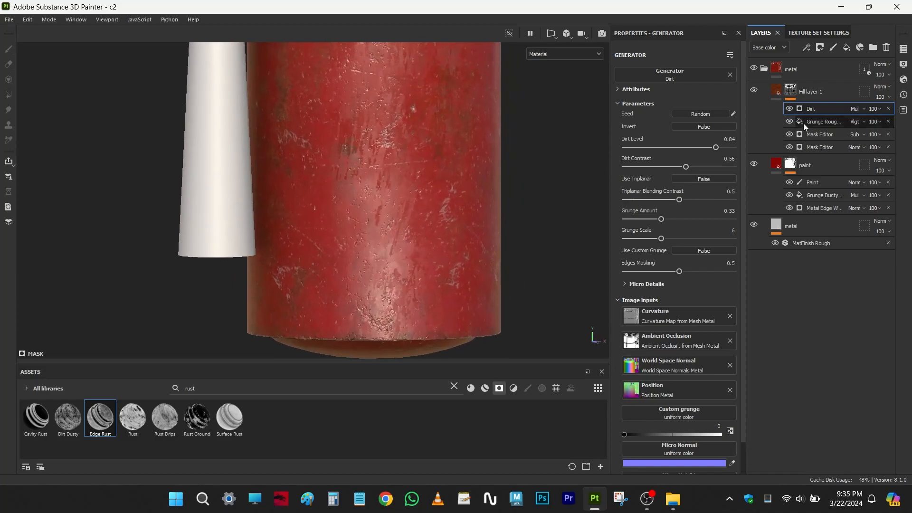
pyautogui.keyDown('alt'); pyautogui.moveTo(497, 179); pyautogui.dragTo(454, 248, button='middle'); pyautogui.keyUp('alt')
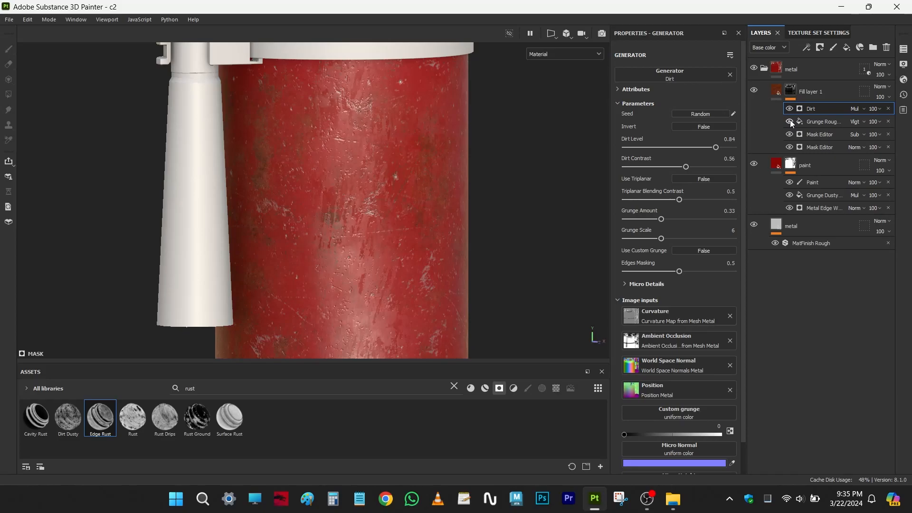
pyautogui.scroll(-2, 495, 222)
pyautogui.keyDown('alt'); pyautogui.moveTo(420, 238); pyautogui.dragTo(406, 241); pyautogui.keyUp('alt')
pyautogui.keyDown('alt'); pyautogui.moveTo(406, 240); pyautogui.dragTo(375, 302, button='middle'); pyautogui.keyUp('alt')
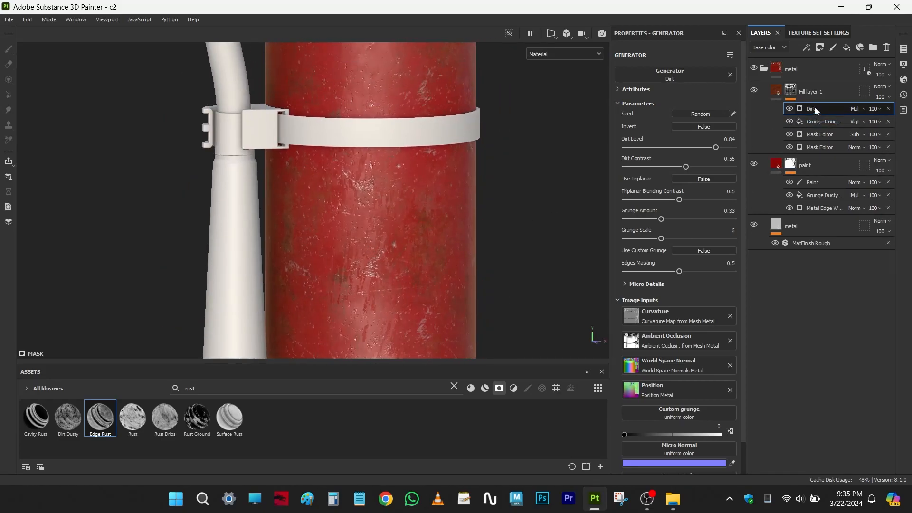
pyautogui.keyDown('alt'); pyautogui.moveTo(401, 127); pyautogui.dragTo(428, 294, button='middle'); pyautogui.keyUp('alt')
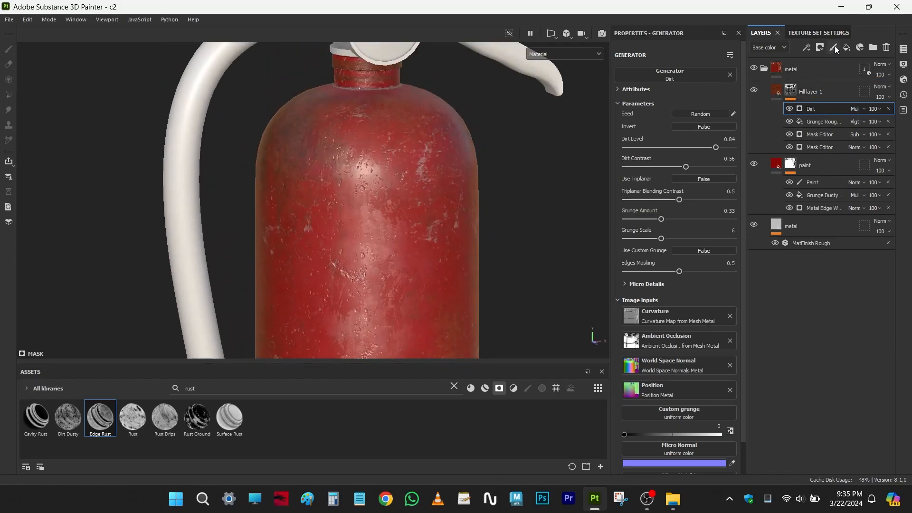
# - Add a paint effect on top of the rust layer's mask and enlarge the brush to 23.79
pyautogui.click(808, 49)
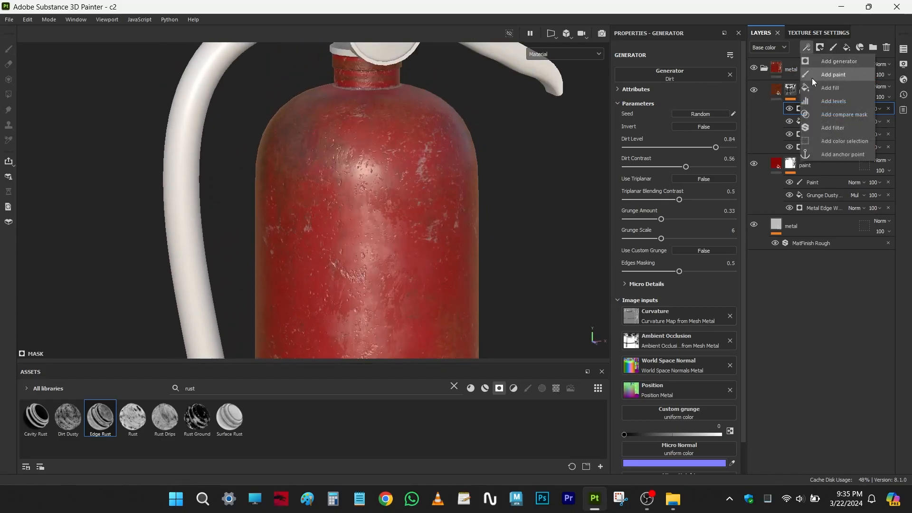
pyautogui.click(821, 75)
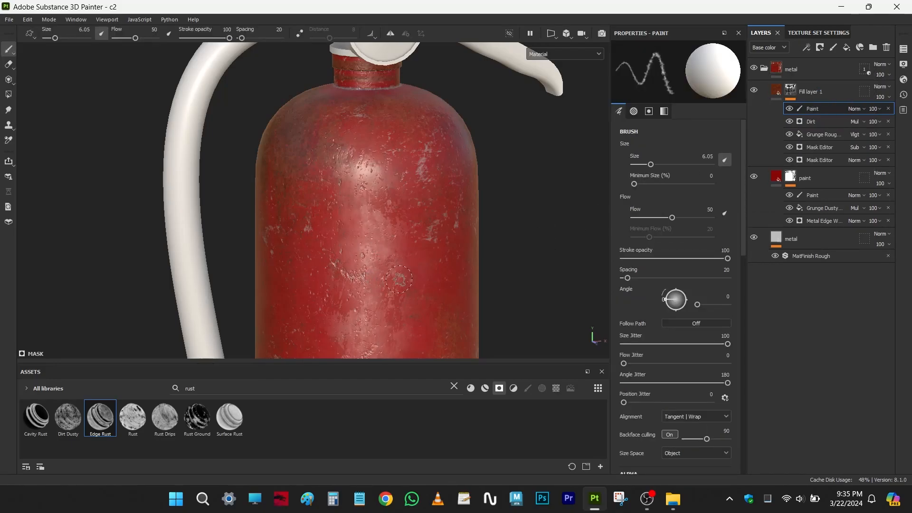
pyautogui.scroll(5, 399, 279)
pyautogui.keyDown('ctrl'); pyautogui.moveTo(421, 203); pyautogui.dragTo(463, 202, button='right'); pyautogui.keyUp('ctrl')
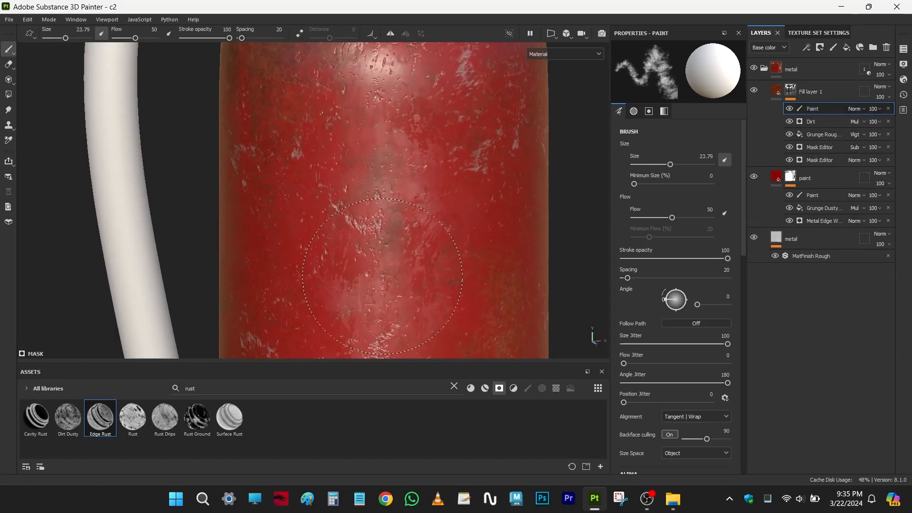
# - Examine the body around the clamp band from all sides for areas where rust needs painting
pyautogui.scroll(-3, 429, 194)
pyautogui.keyDown('alt'); pyautogui.moveTo(419, 260); pyautogui.dragTo(396, 258); pyautogui.keyUp('alt')
pyautogui.keyDown('alt'); pyautogui.moveTo(396, 259); pyautogui.dragTo(382, 212, button='middle'); pyautogui.keyUp('alt')
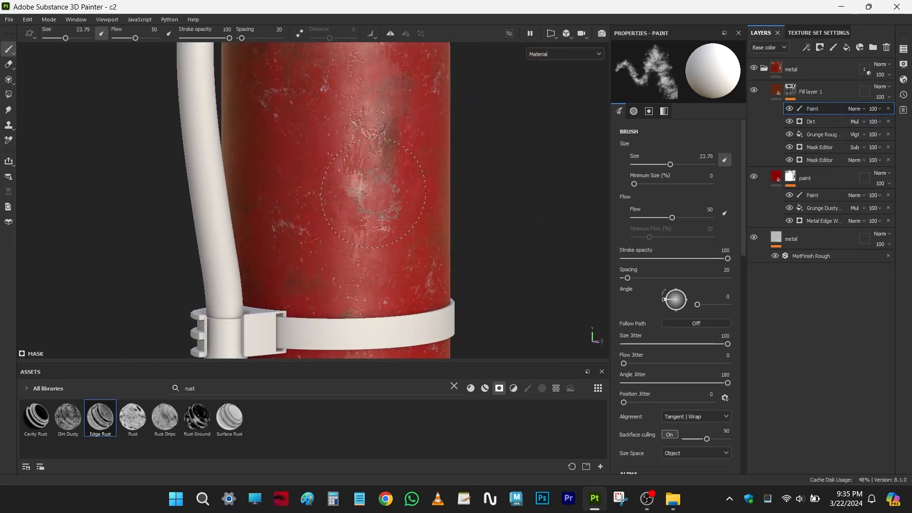
pyautogui.keyDown('alt'); pyautogui.moveTo(404, 252); pyautogui.dragTo(393, 255); pyautogui.keyUp('alt')
pyautogui.keyDown('alt'); pyautogui.moveTo(325, 250); pyautogui.dragTo(384, 218, button='middle'); pyautogui.keyUp('alt')
pyautogui.keyDown('alt'); pyautogui.moveTo(349, 238); pyautogui.dragTo(467, 230); pyautogui.keyUp('alt')
pyautogui.keyDown('alt'); pyautogui.moveTo(267, 235); pyautogui.dragTo(398, 247, button='middle'); pyautogui.keyUp('alt')
pyautogui.keyDown('alt'); pyautogui.moveTo(399, 246); pyautogui.dragTo(444, 267); pyautogui.keyUp('alt')
pyautogui.keyDown('shift'); pyautogui.moveTo(364, 218); pyautogui.dragTo(417, 237, button='right'); pyautogui.keyUp('shift')
pyautogui.moveTo(417, 237)
pyautogui.keyDown('alt'); pyautogui.mouseDown()
pyautogui.moveTo(401, 269)
pyautogui.moveTo(357, 273)
pyautogui.mouseUp(); pyautogui.keyUp('alt')
pyautogui.keyDown('alt'); pyautogui.moveTo(313, 267); pyautogui.dragTo(329, 230, button='middle'); pyautogui.keyUp('alt')
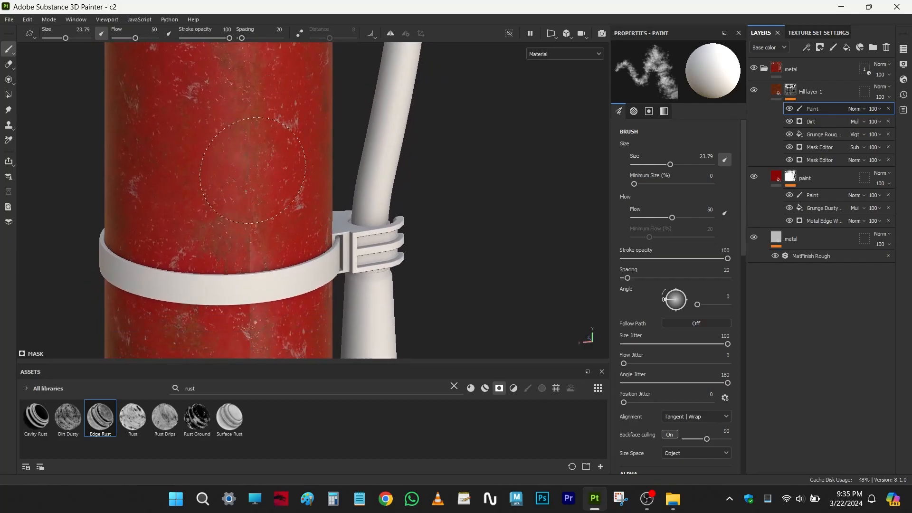
# - Choose the Artistic Brushing brush from the library and dab rust on the body above the clamp band at size 27.61
pyautogui.click(515, 389)
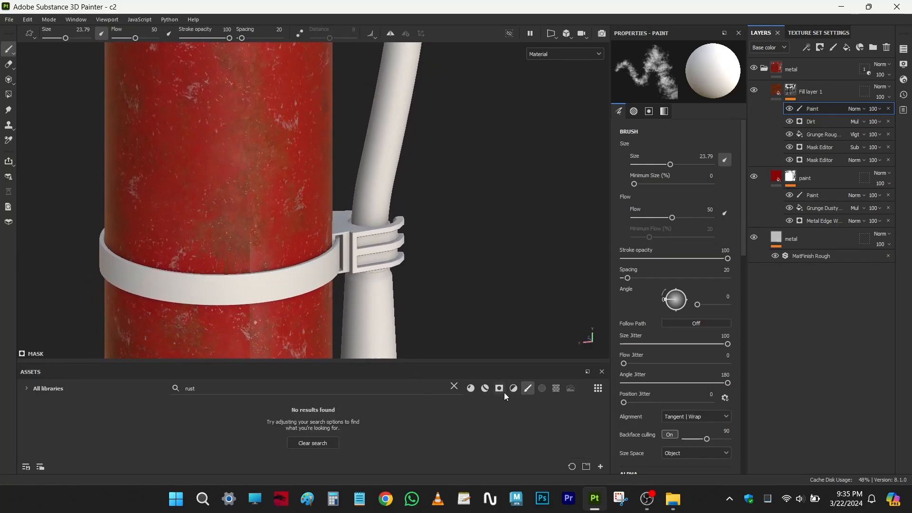
pyautogui.click(454, 387)
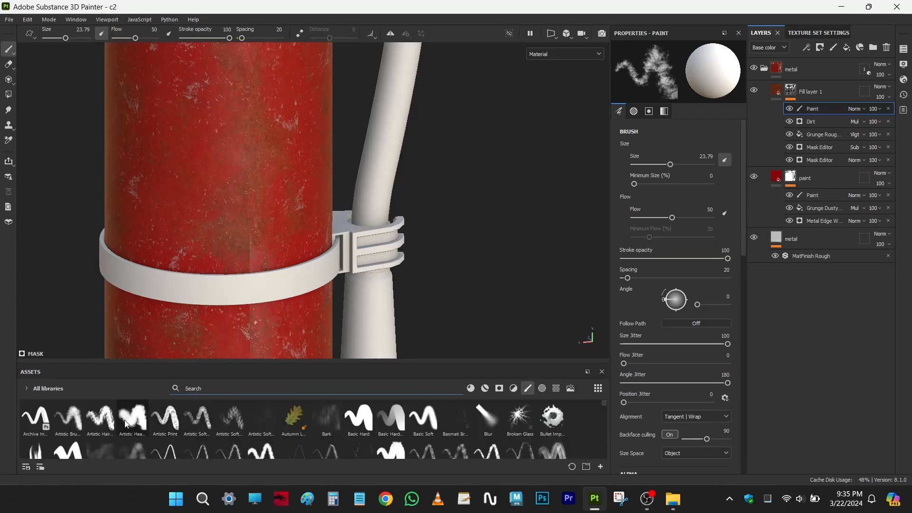
pyautogui.click(68, 418)
pyautogui.keyDown('ctrl'); pyautogui.moveTo(196, 168); pyautogui.dragTo(209, 167, button='right'); pyautogui.keyUp('ctrl')
pyautogui.moveTo(173, 154); pyautogui.dragTo(185, 166)
pyautogui.keyDown('alt'); pyautogui.moveTo(192, 211); pyautogui.dragTo(301, 217, button='middle'); pyautogui.keyUp('alt')
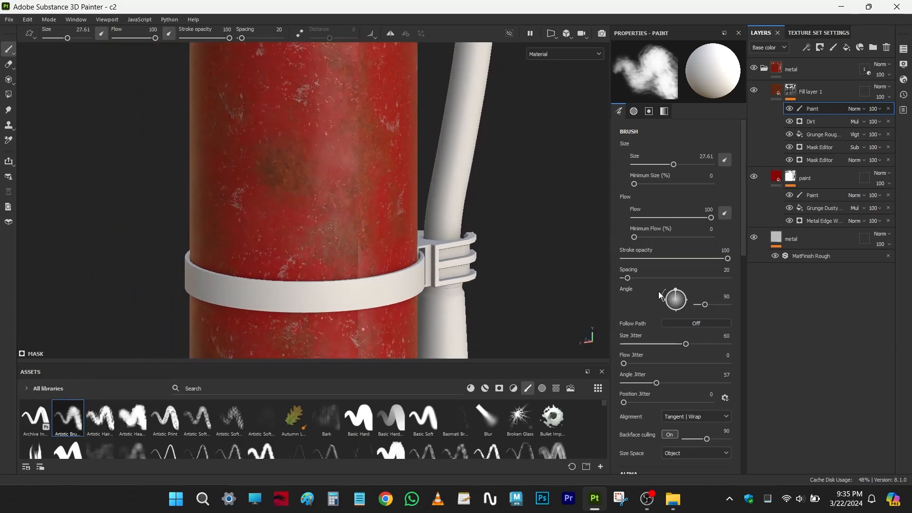
# - Lower the brush's grayscale to 0.3960 and paint fainter rust on the body around the clamp band
pyautogui.scroll(-10, 688, 304)
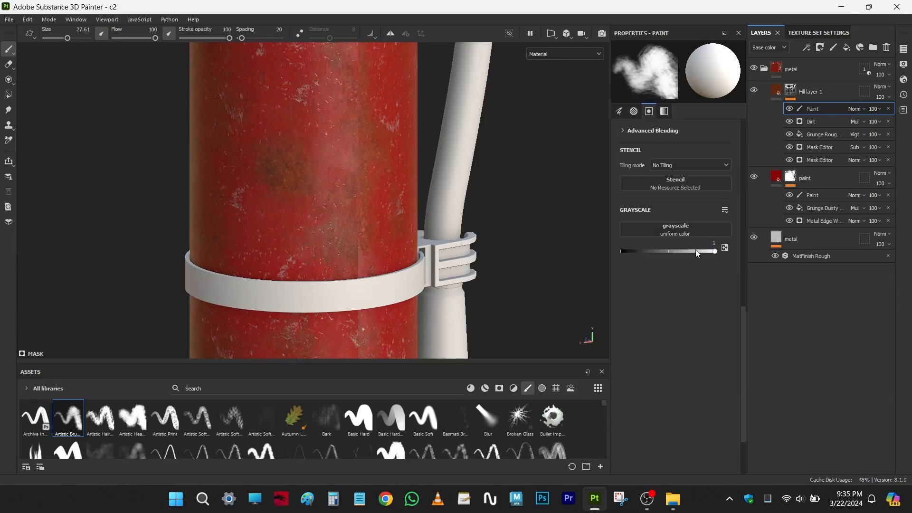
pyautogui.moveTo(704, 252)
pyautogui.mouseDown()
pyautogui.moveTo(732, 253)
pyautogui.moveTo(622, 251)
pyautogui.moveTo(659, 250)
pyautogui.mouseUp()
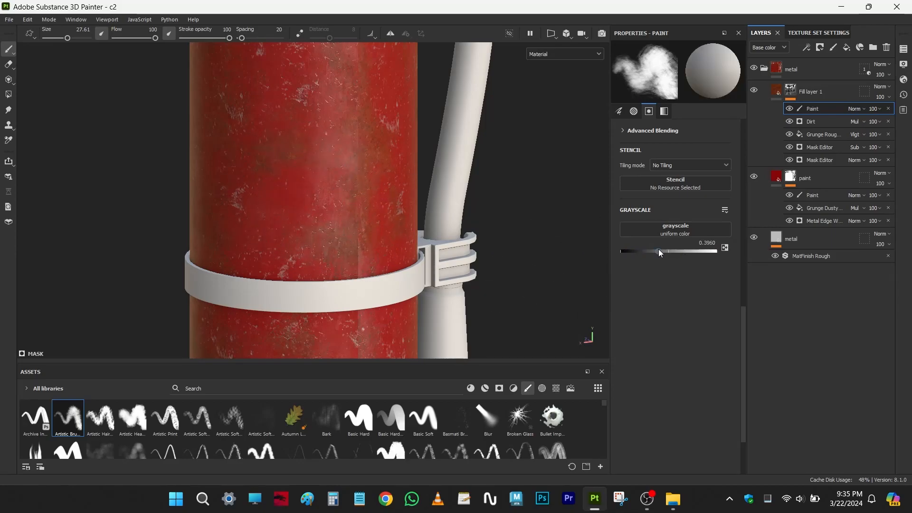
pyautogui.moveTo(295, 333)
pyautogui.keyDown('alt'); pyautogui.mouseDown(button='middle')
pyautogui.moveTo(330, 259)
pyautogui.moveTo(339, 214)
pyautogui.mouseUp(button='middle'); pyautogui.keyUp('alt')
pyautogui.keyDown('alt'); pyautogui.moveTo(439, 214); pyautogui.dragTo(379, 275, button='middle'); pyautogui.keyUp('alt')
pyautogui.keyDown('alt'); pyautogui.moveTo(379, 275); pyautogui.dragTo(361, 264); pyautogui.keyUp('alt')
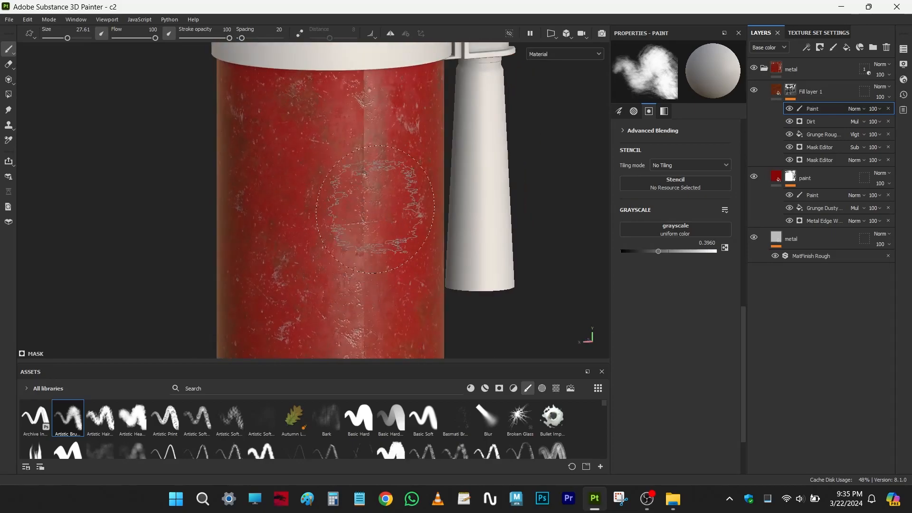
pyautogui.keyDown('alt'); pyautogui.moveTo(381, 323); pyautogui.dragTo(350, 244, button='middle'); pyautogui.keyUp('alt')
pyautogui.keyDown('alt'); pyautogui.moveTo(350, 244); pyautogui.dragTo(340, 255); pyautogui.keyUp('alt')
pyautogui.keyDown('alt'); pyautogui.moveTo(267, 278); pyautogui.dragTo(369, 278); pyautogui.keyUp('alt')
# - Set the brush's grayscale to 1, its size to 61.96 and its flow to 39 for rust on the lower body
pyautogui.moveTo(660, 251); pyautogui.dragTo(725, 251)
pyautogui.keyDown('alt'); pyautogui.moveTo(361, 266); pyautogui.dragTo(273, 234, button='right'); pyautogui.keyUp('alt')
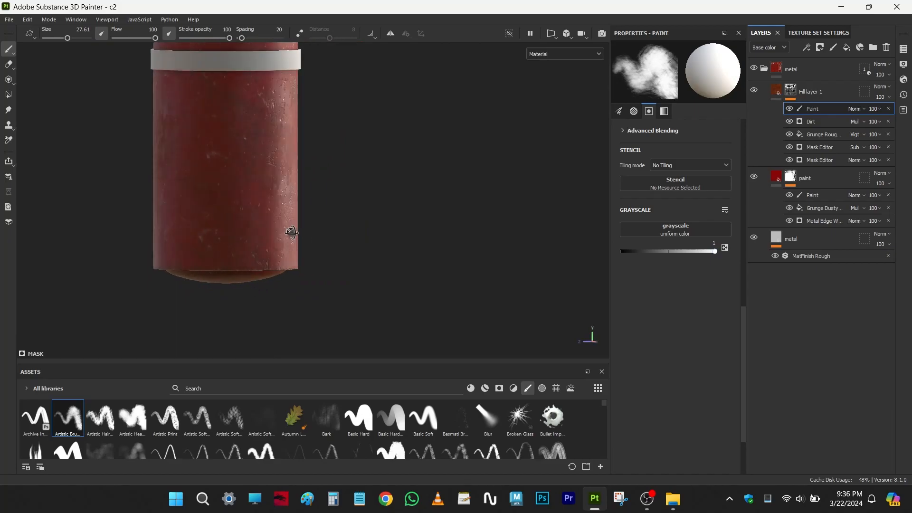
pyautogui.keyDown('alt'); pyautogui.moveTo(273, 234); pyautogui.dragTo(177, 211); pyautogui.keyUp('alt')
pyautogui.keyDown('alt'); pyautogui.moveTo(177, 211); pyautogui.dragTo(275, 268, button='middle'); pyautogui.keyUp('alt')
pyautogui.keyDown('alt'); pyautogui.moveTo(276, 268); pyautogui.dragTo(373, 240); pyautogui.keyUp('alt')
pyautogui.moveTo(373, 240)
pyautogui.keyDown('shift'); pyautogui.mouseDown(button='right')
pyautogui.moveTo(403, 228)
pyautogui.moveTo(350, 256)
pyautogui.mouseUp(button='right'); pyautogui.keyUp('shift')
pyautogui.keyDown('alt'); pyautogui.moveTo(344, 263); pyautogui.dragTo(363, 289); pyautogui.keyUp('alt')
pyautogui.keyDown('ctrl'); pyautogui.moveTo(334, 266); pyautogui.dragTo(371, 266, button='right'); pyautogui.keyUp('ctrl')
pyautogui.moveTo(155, 38); pyautogui.dragTo(130, 38)
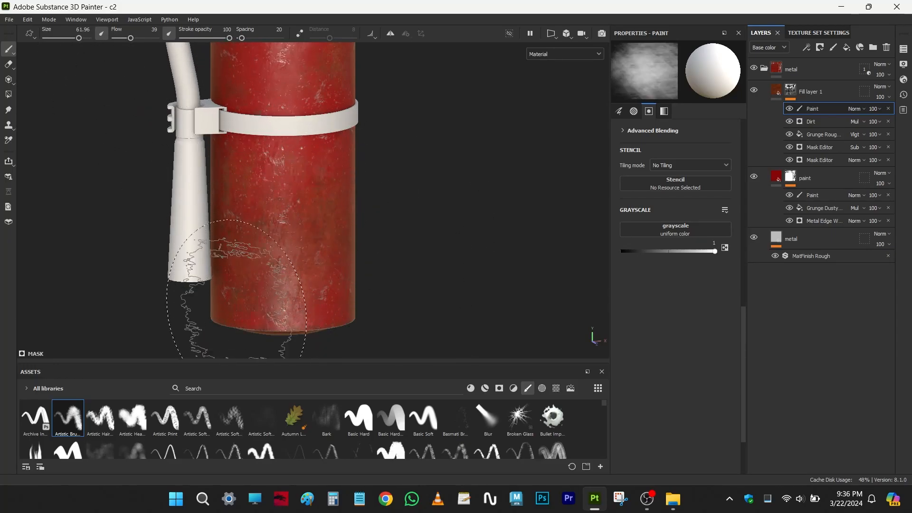
# - Paint soft rust patches on the body, reducing the brush to 30.61 for the front of the upper body
pyautogui.keyDown('alt'); pyautogui.moveTo(355, 121); pyautogui.dragTo(367, 245, button='middle'); pyautogui.keyUp('alt')
pyautogui.keyDown('alt'); pyautogui.moveTo(338, 159); pyautogui.dragTo(325, 257, button='middle'); pyautogui.keyUp('alt')
pyautogui.moveTo(325, 257)
pyautogui.keyDown('alt'); pyautogui.mouseDown(button='right')
pyautogui.moveTo(309, 233)
pyautogui.moveTo(314, 272)
pyautogui.mouseUp(button='right'); pyautogui.keyUp('alt')
pyautogui.keyDown('alt'); pyautogui.moveTo(314, 273); pyautogui.dragTo(351, 246, button='middle'); pyautogui.keyUp('alt')
pyautogui.keyDown('ctrl'); pyautogui.moveTo(351, 246); pyautogui.dragTo(325, 243, button='right'); pyautogui.keyUp('ctrl')
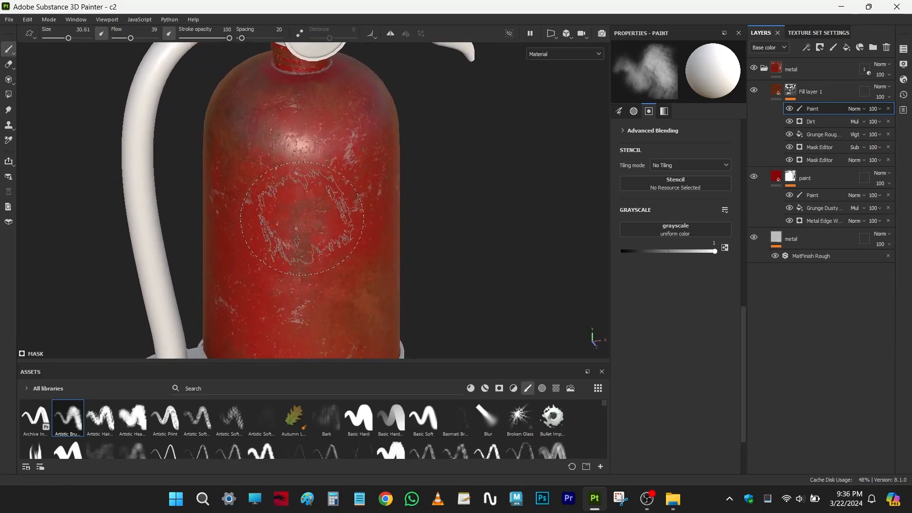
# - Undo the last rust strokes and dab softer rust on the front of the upper body
pyautogui.press('ctrl')
pyautogui.press('ctrl')
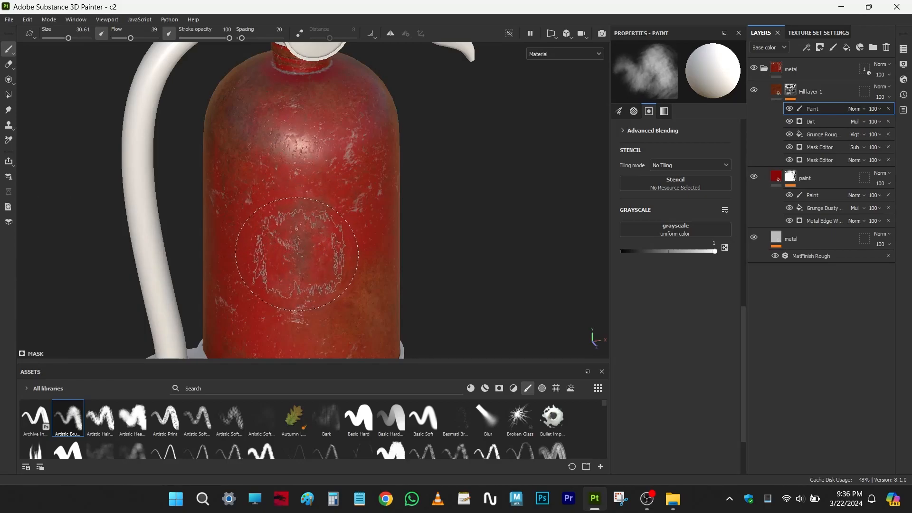
pyautogui.click(297, 255)
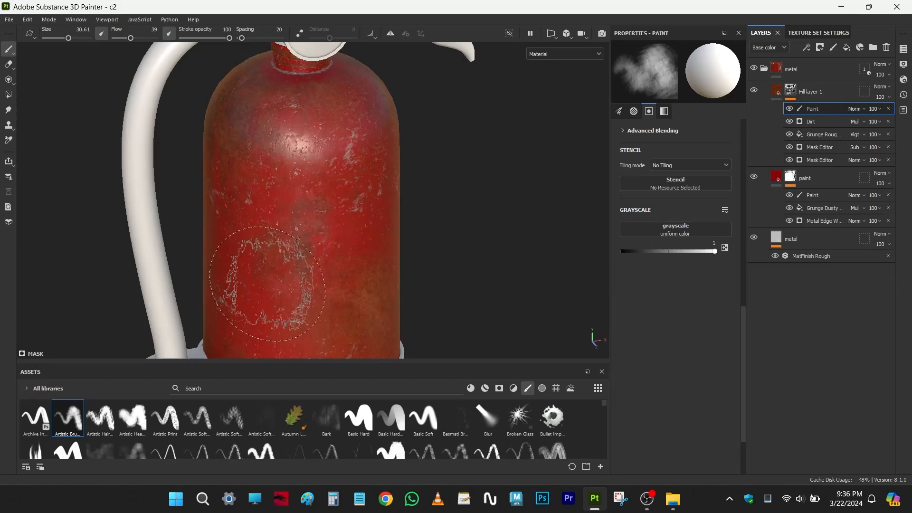
pyautogui.keyDown('alt'); pyautogui.moveTo(364, 267); pyautogui.dragTo(398, 247); pyautogui.keyUp('alt')
pyautogui.keyDown('alt'); pyautogui.moveTo(268, 276); pyautogui.dragTo(348, 233, button='middle'); pyautogui.keyUp('alt')
pyautogui.moveTo(366, 305)
pyautogui.keyDown('alt'); pyautogui.mouseDown(button='middle')
pyautogui.moveTo(350, 216)
pyautogui.moveTo(338, 216)
pyautogui.mouseUp(button='middle'); pyautogui.keyUp('alt')
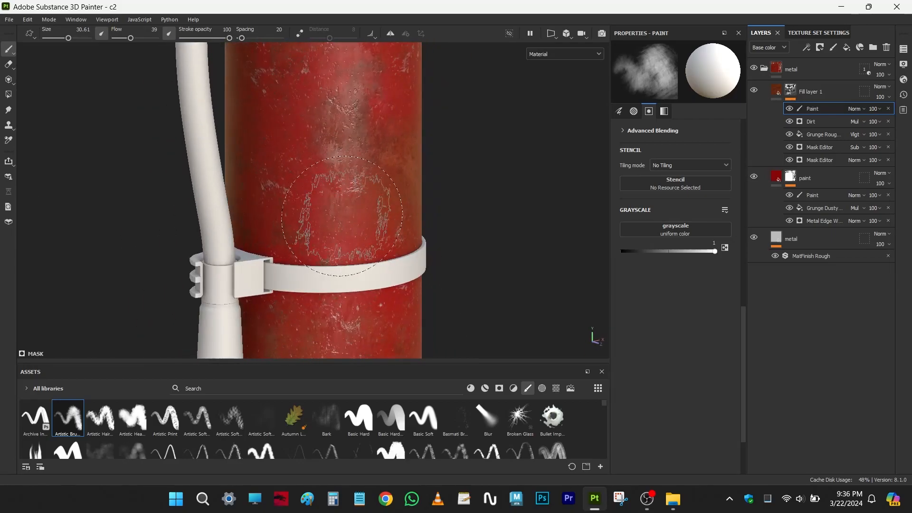
# - Examine the painted rust from the clamp band around the body and up to the shoulder and neck
pyautogui.keyDown('alt'); pyautogui.moveTo(318, 186); pyautogui.dragTo(317, 277, button='middle'); pyautogui.keyUp('alt')
pyautogui.keyDown('alt'); pyautogui.moveTo(318, 277); pyautogui.dragTo(393, 230); pyautogui.keyUp('alt')
pyautogui.keyDown('alt'); pyautogui.moveTo(307, 220); pyautogui.dragTo(400, 187, button='middle'); pyautogui.keyUp('alt')
pyautogui.scroll(-3, 336, 234)
pyautogui.keyDown('alt'); pyautogui.moveTo(339, 152); pyautogui.dragTo(366, 142); pyautogui.keyUp('alt')
pyautogui.keyDown('alt'); pyautogui.moveTo(322, 143); pyautogui.dragTo(297, 199, button='middle'); pyautogui.keyUp('alt')
pyautogui.keyDown('alt'); pyautogui.moveTo(323, 237); pyautogui.dragTo(372, 263, button='right'); pyautogui.keyUp('alt')
pyautogui.keyDown('alt'); pyautogui.moveTo(362, 235); pyautogui.dragTo(355, 265, button='middle'); pyautogui.keyUp('alt')
pyautogui.keyDown('alt'); pyautogui.moveTo(355, 265); pyautogui.dragTo(369, 267); pyautogui.keyUp('alt')
pyautogui.keyDown('alt'); pyautogui.moveTo(347, 264); pyautogui.dragTo(395, 288, button='right'); pyautogui.keyUp('alt')
pyautogui.keyDown('alt'); pyautogui.moveTo(354, 244); pyautogui.dragTo(367, 282); pyautogui.keyUp('alt')
pyautogui.keyDown('alt'); pyautogui.moveTo(354, 266); pyautogui.dragTo(448, 368, button='right'); pyautogui.keyUp('alt')
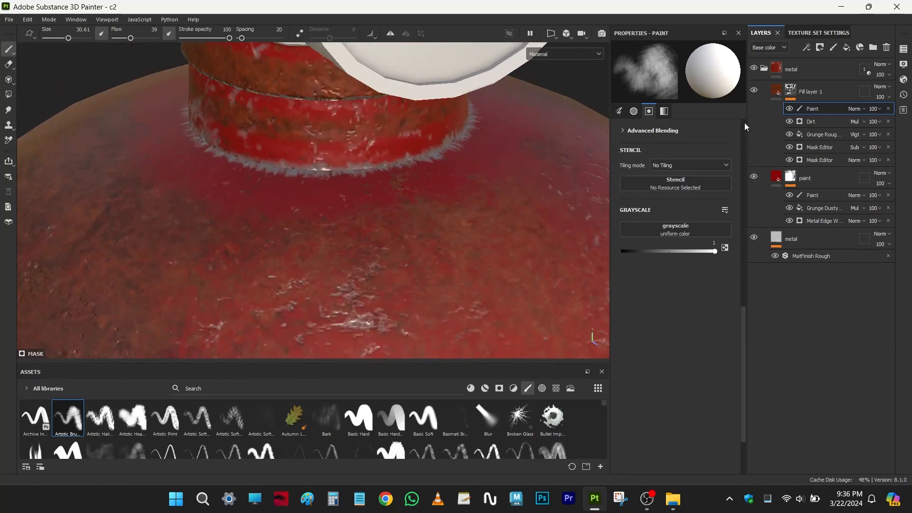
# - Add a fill layer above the rust layer and name it roughness
pyautogui.click(778, 93)
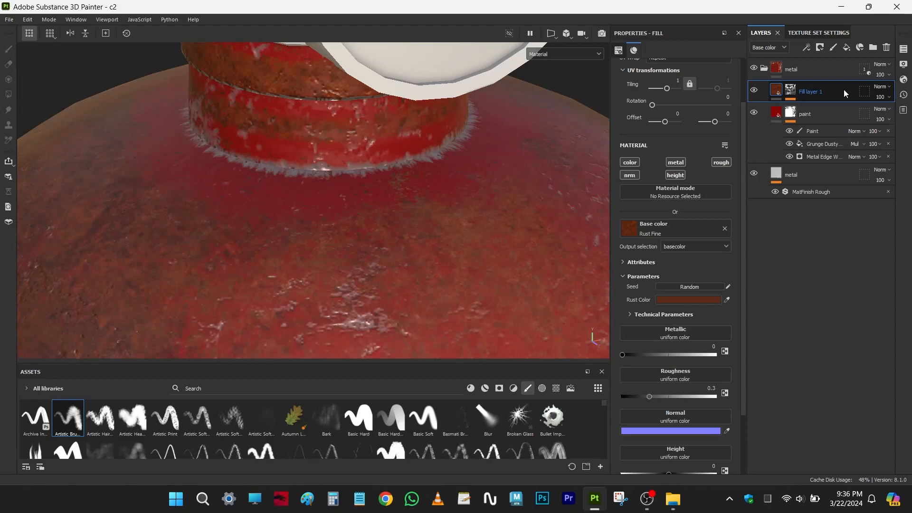
pyautogui.click(847, 48)
pyautogui.scroll(-3, 400, 207)
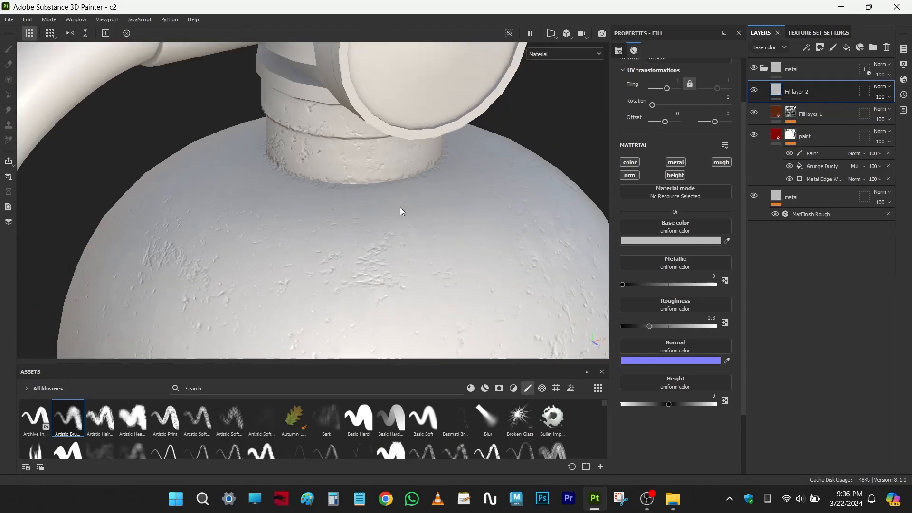
pyautogui.doubleClick(798, 92)
pyautogui.write('roughn')
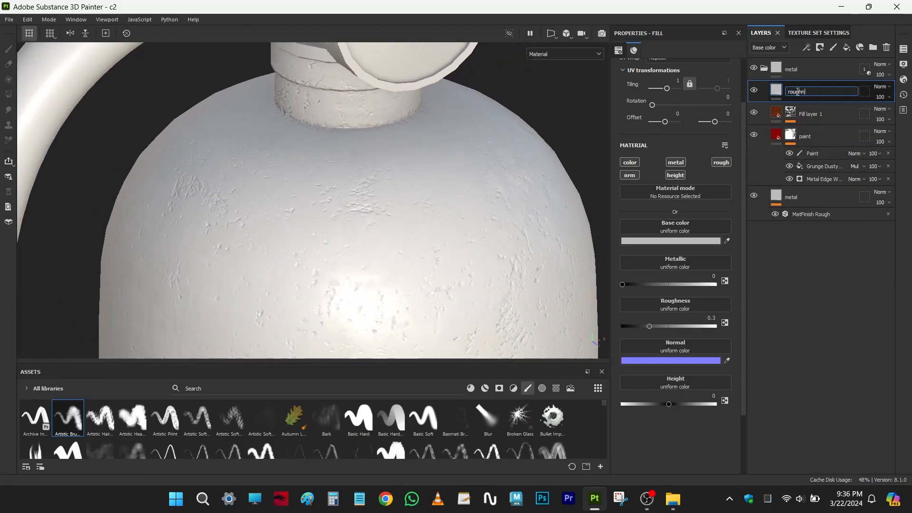
pyautogui.write('ess')
pyautogui.press('Return')
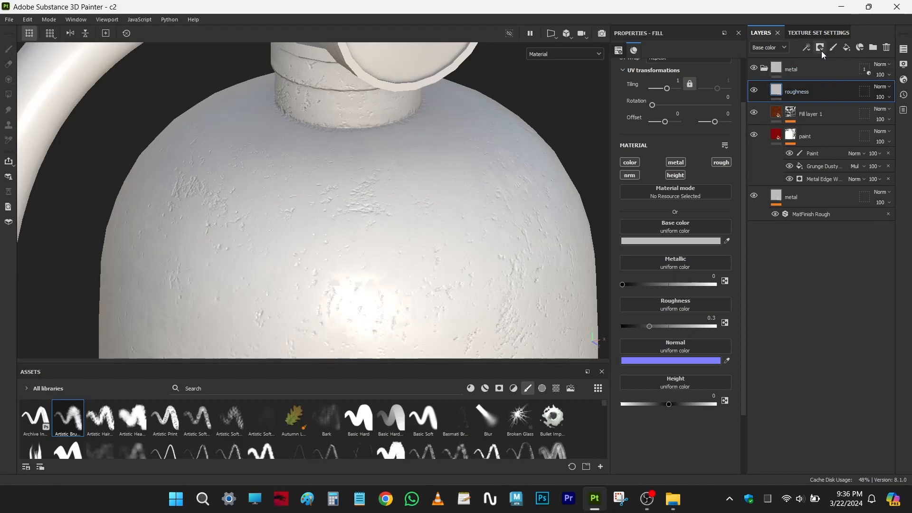
# - Add a black mask to the roughness layer
pyautogui.click(820, 48)
pyautogui.click(837, 75)
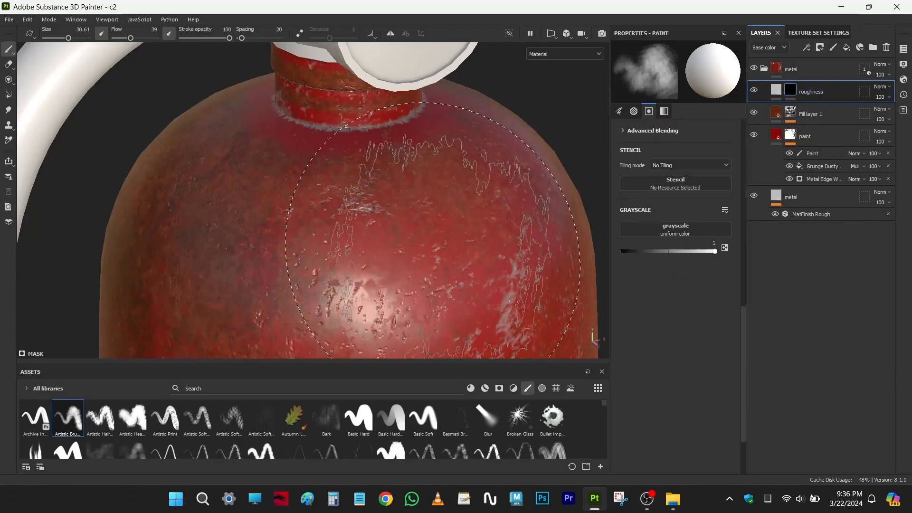
pyautogui.scroll(-2, 316, 244)
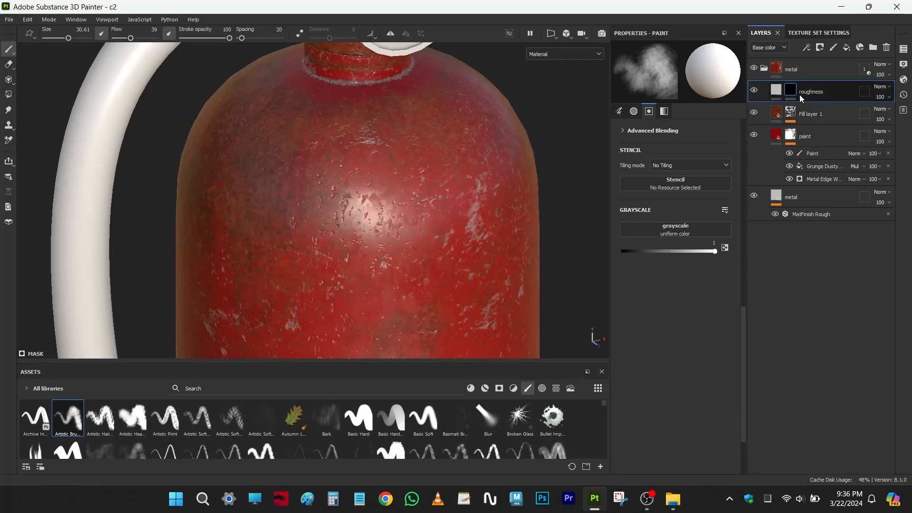
# - Restrict the roughness layer to the rough channel and set its roughness to 0.7030
pyautogui.click(777, 91)
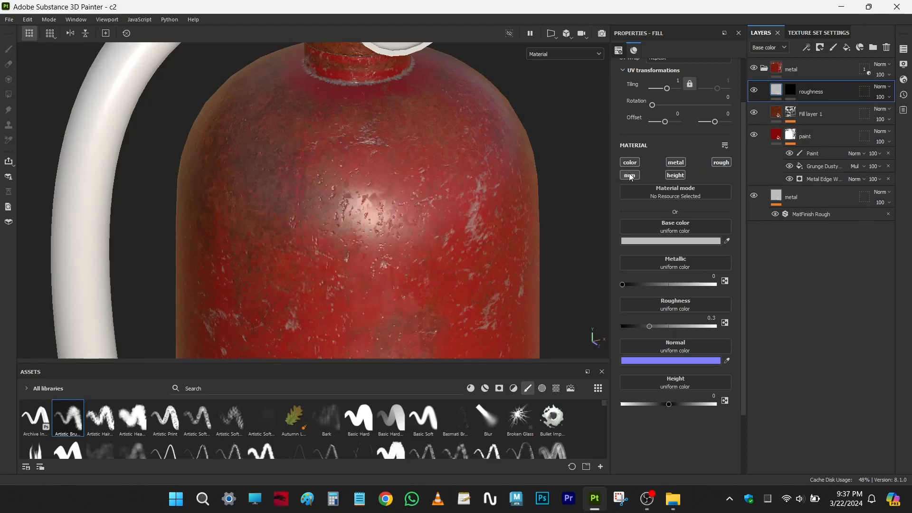
pyautogui.keyDown('alt'); pyautogui.click(717, 162); pyautogui.keyUp('alt')
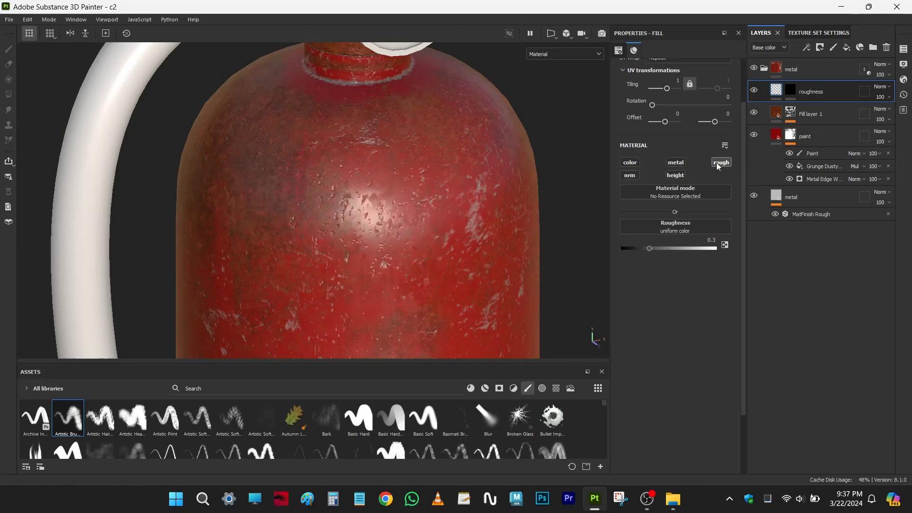
pyautogui.moveTo(649, 250); pyautogui.dragTo(688, 249)
pyautogui.scroll(-3, 688, 249)
pyautogui.keyDown('alt'); pyautogui.moveTo(471, 250); pyautogui.dragTo(488, 246); pyautogui.keyUp('alt')
pyautogui.keyDown('alt'); pyautogui.moveTo(470, 245); pyautogui.dragTo(486, 225, button='middle'); pyautogui.keyUp('alt')
pyautogui.keyDown('alt'); pyautogui.moveTo(487, 230); pyautogui.dragTo(476, 230); pyautogui.keyUp('alt')
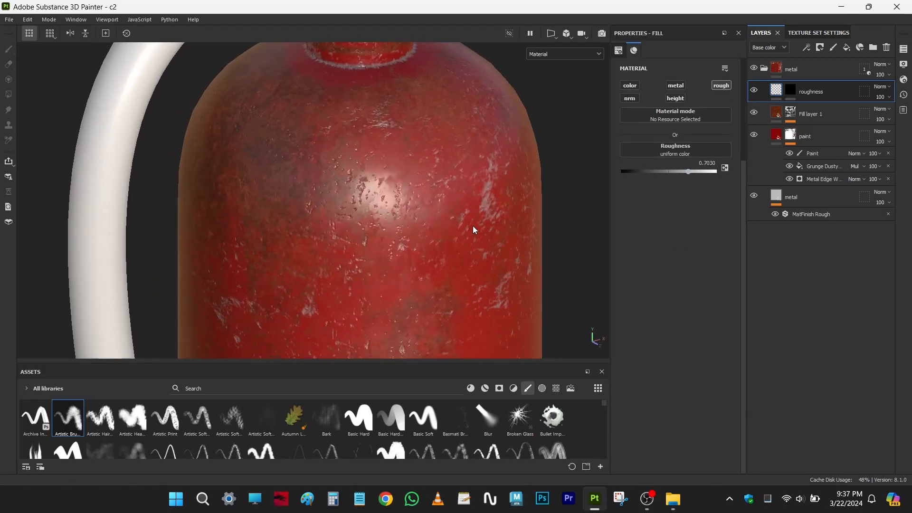
pyautogui.keyDown('alt'); pyautogui.moveTo(472, 235); pyautogui.dragTo(490, 234); pyautogui.keyUp('alt')
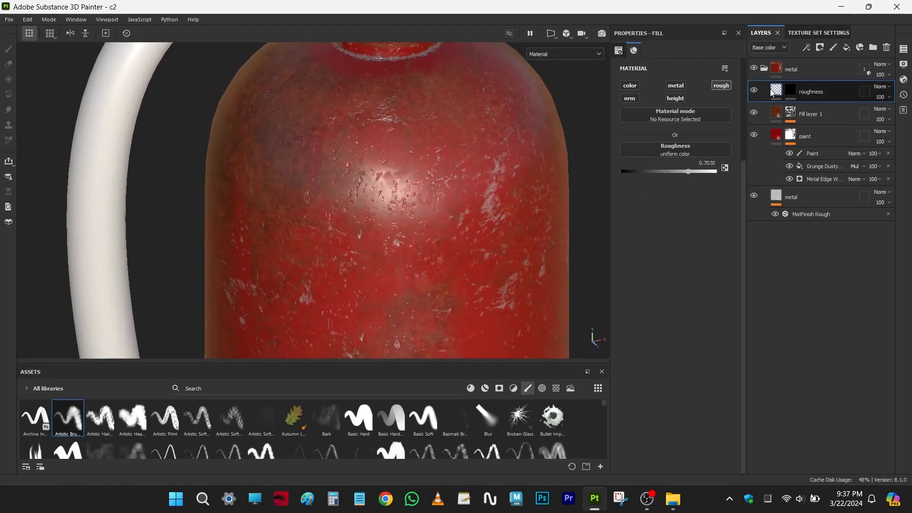
pyautogui.moveTo(778, 92)
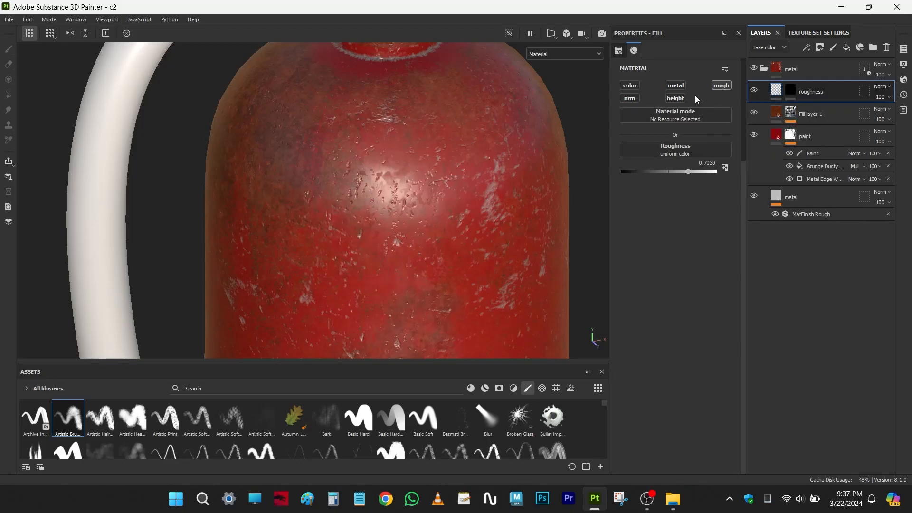
# - Enable the roughness layer's color channel and compare the fill with its black mask disabled and enabled
pyautogui.click(633, 87)
pyautogui.scroll(-3, 464, 188)
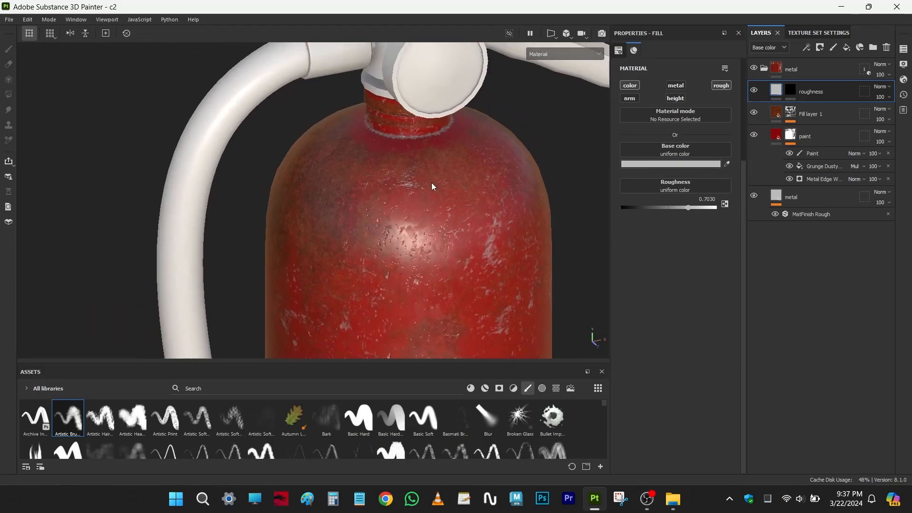
pyautogui.keyDown('shift'); pyautogui.click(792, 90); pyautogui.keyUp('shift')
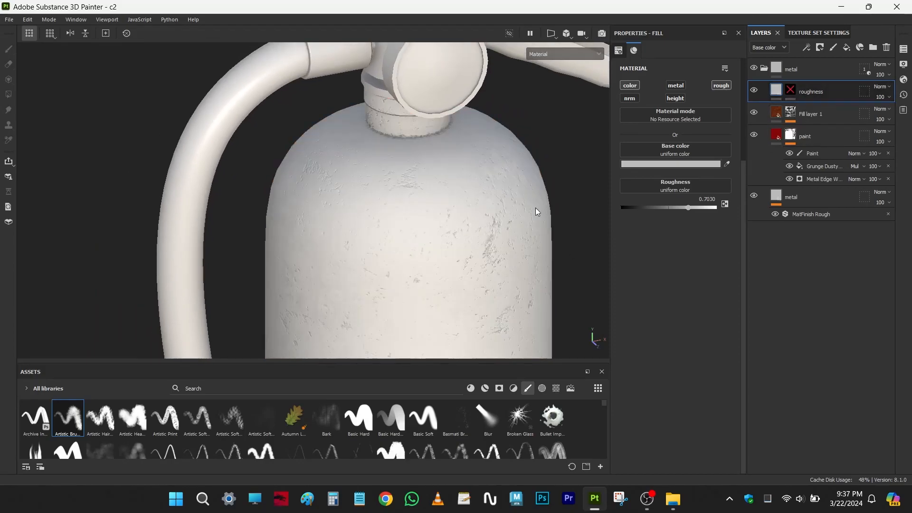
pyautogui.keyDown('shift'); pyautogui.click(792, 90); pyautogui.keyUp('shift')
pyautogui.click(682, 208)
pyautogui.keyDown('alt'); pyautogui.click(636, 88); pyautogui.keyUp('alt')
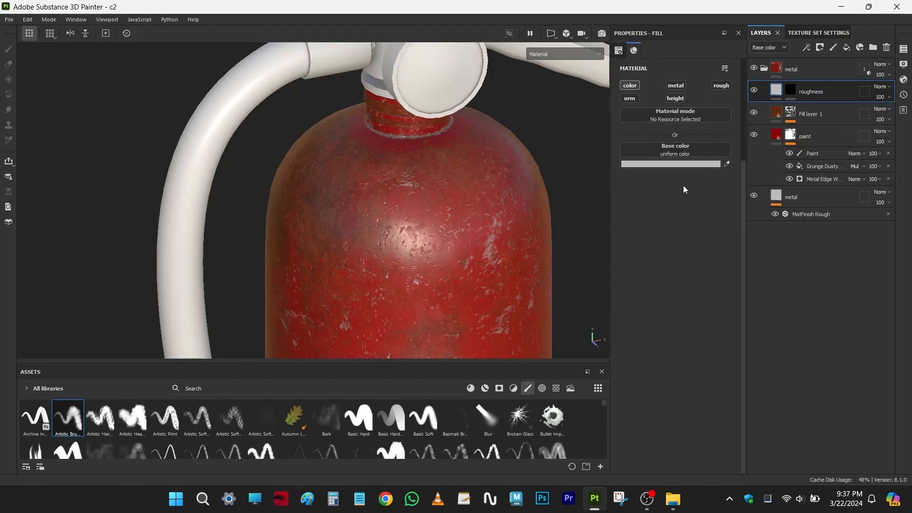
# - Try the layer with only the rough channel at 0.4109 and delete the roughness layer
pyautogui.keyDown('alt'); pyautogui.click(718, 86); pyautogui.keyUp('alt')
pyautogui.moveTo(684, 175); pyautogui.dragTo(707, 175)
pyautogui.keyDown('alt'); pyautogui.moveTo(472, 220); pyautogui.dragTo(480, 208); pyautogui.keyUp('alt')
pyautogui.keyDown('shift'); pyautogui.moveTo(481, 207); pyautogui.dragTo(513, 202, button='right'); pyautogui.keyUp('shift')
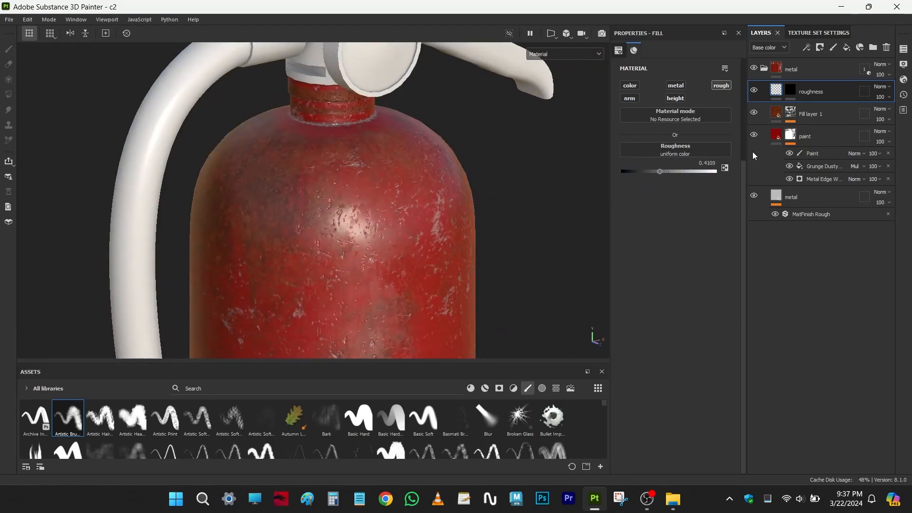
pyautogui.click(887, 47)
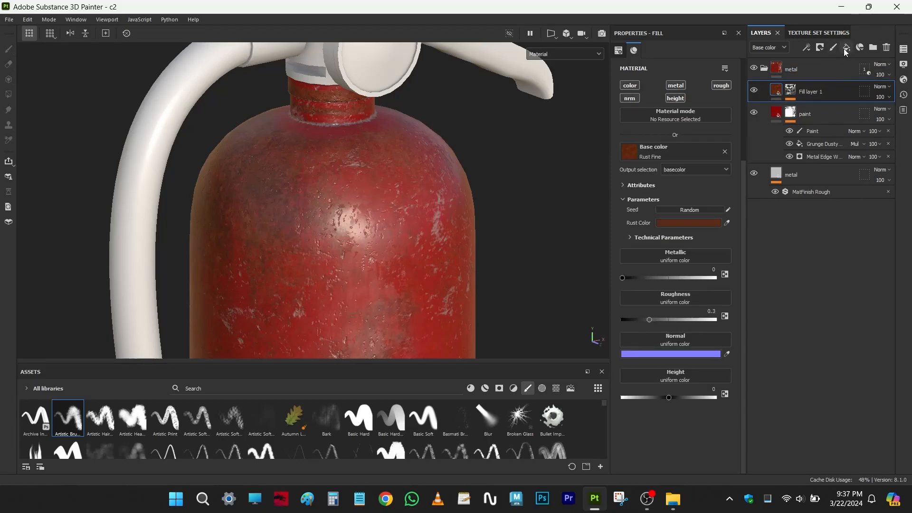
# - Try a new fill layer limited to the rough channel at 0.2871 and delete it
pyautogui.click(847, 47)
pyautogui.keyDown('alt'); pyautogui.moveTo(468, 203); pyautogui.dragTo(478, 201); pyautogui.keyUp('alt')
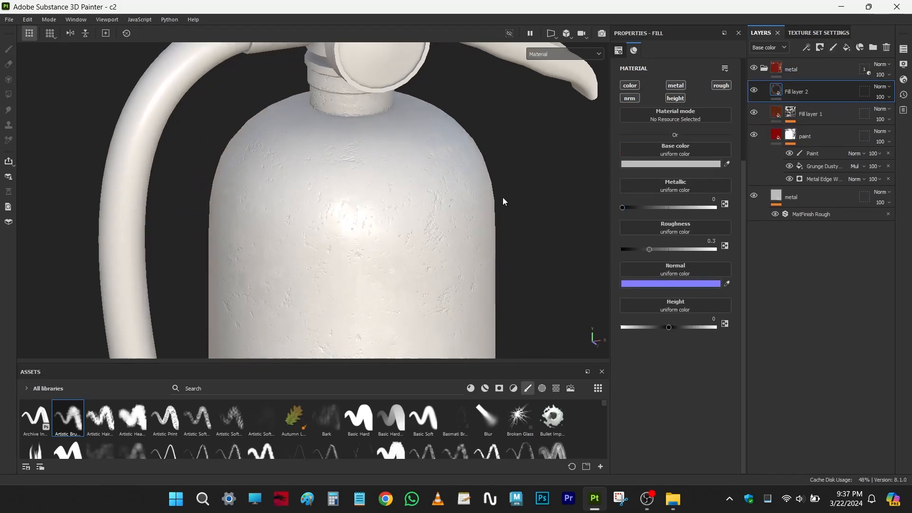
pyautogui.keyDown('alt'); pyautogui.click(720, 86); pyautogui.keyUp('alt')
pyautogui.moveTo(651, 172)
pyautogui.mouseDown()
pyautogui.moveTo(671, 172)
pyautogui.moveTo(648, 177)
pyautogui.mouseUp()
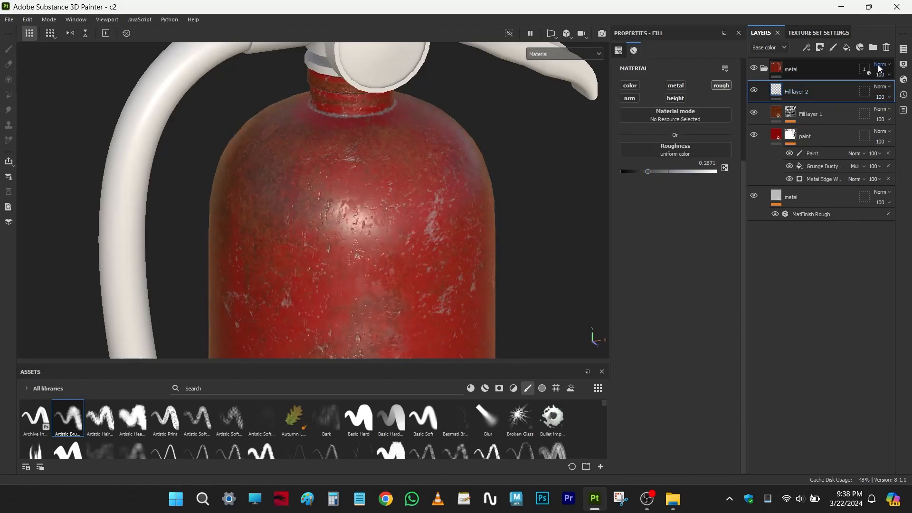
pyautogui.click(887, 47)
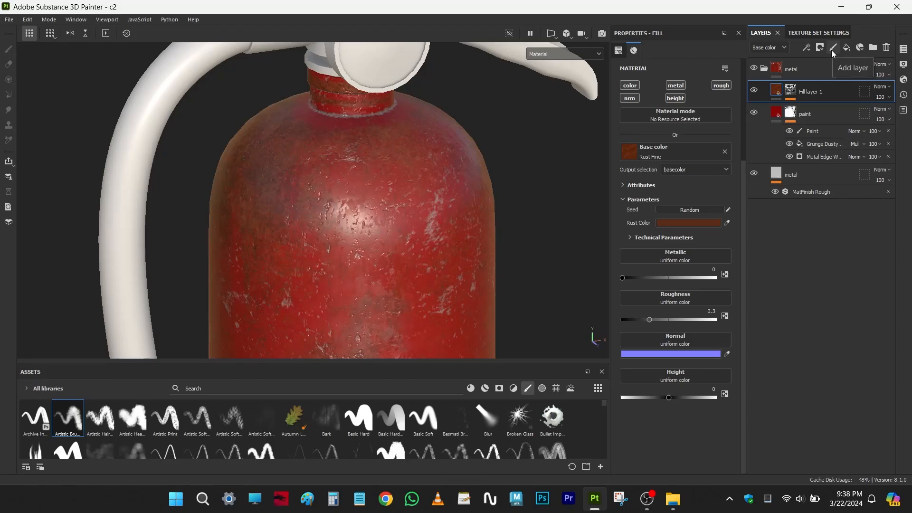
# - Add a paint layer above the rust layer and paint the upper body's glossy highlight with only the rough channel at 1
pyautogui.click(833, 49)
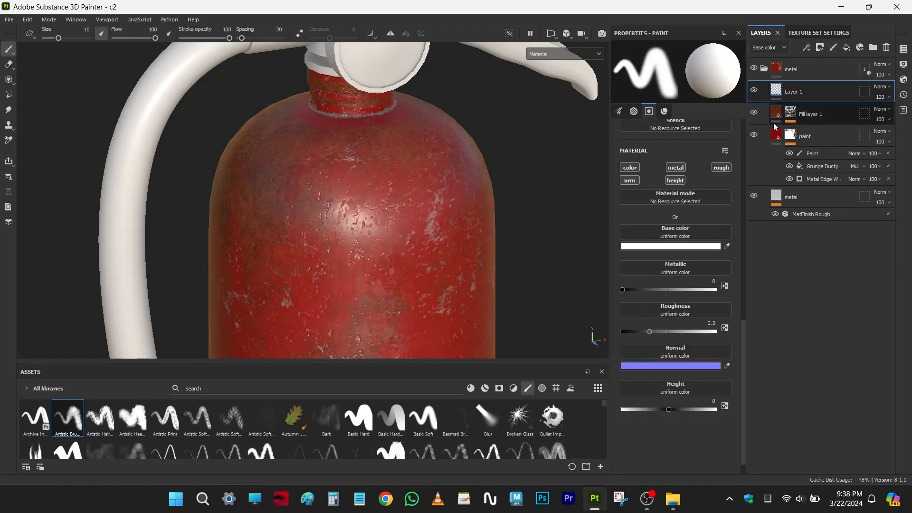
pyautogui.click(721, 167)
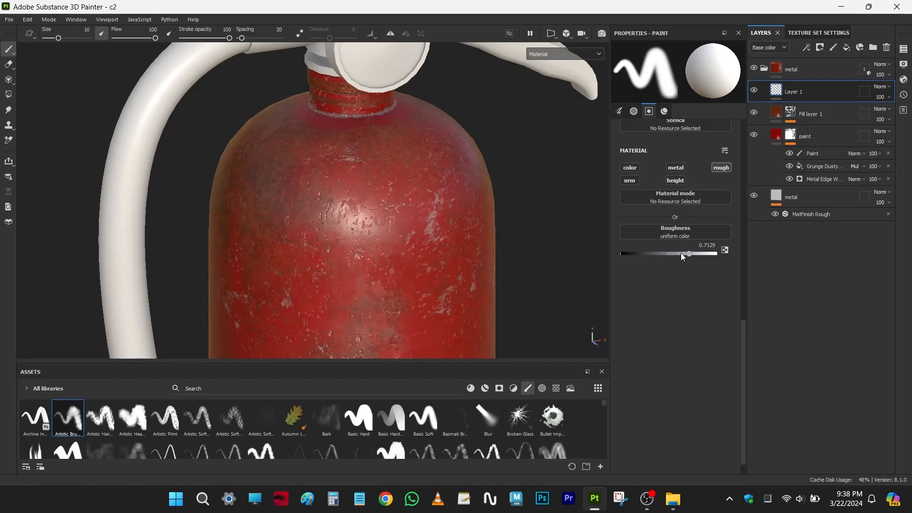
pyautogui.moveTo(699, 253); pyautogui.dragTo(647, 255)
pyautogui.moveTo(647, 254); pyautogui.dragTo(719, 255)
pyautogui.moveTo(338, 218)
pyautogui.mouseDown()
pyautogui.moveTo(367, 231)
pyautogui.moveTo(347, 215)
pyautogui.moveTo(407, 200)
pyautogui.moveTo(350, 243)
pyautogui.moveTo(379, 252)
pyautogui.moveTo(364, 268)
pyautogui.mouseUp()
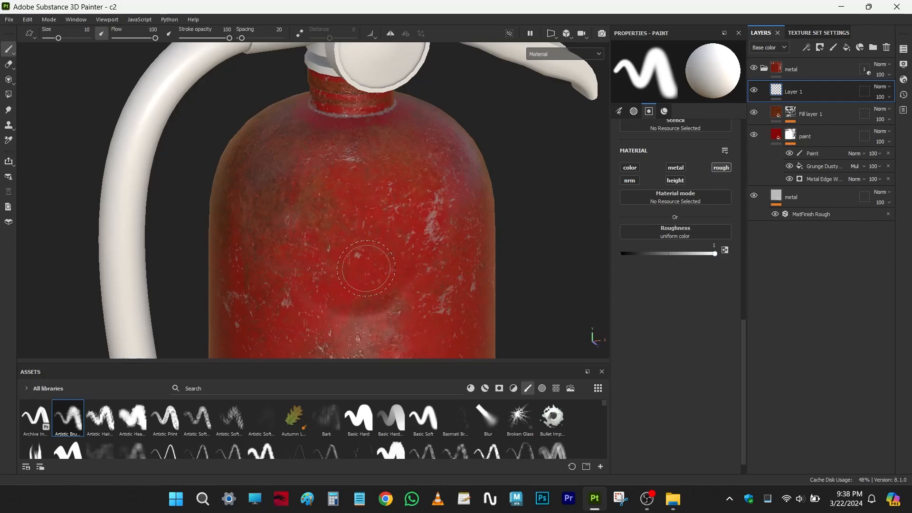
# - Try painting the upper body with the rough channel at 0 and delete the paint layer
pyautogui.moveTo(416, 149)
pyautogui.mouseDown()
pyautogui.moveTo(352, 280)
pyautogui.moveTo(383, 289)
pyautogui.mouseUp()
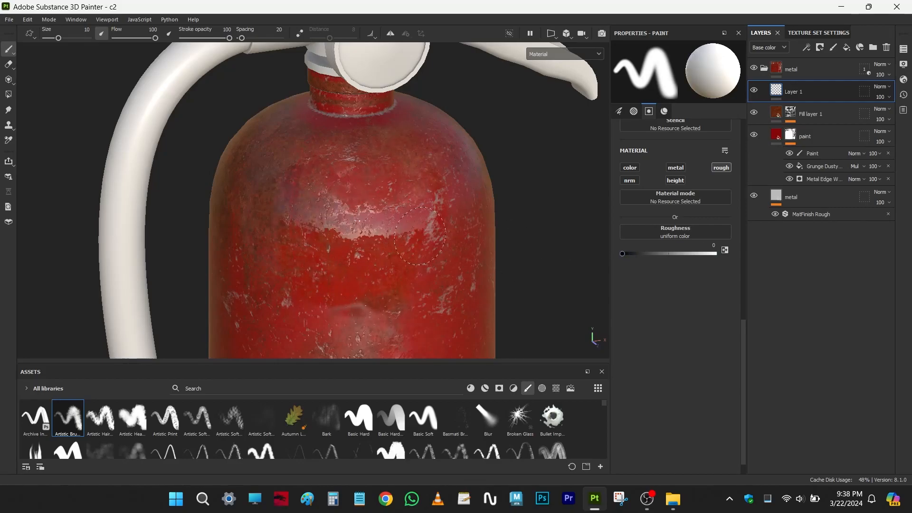
pyautogui.click(651, 254)
pyautogui.click(885, 48)
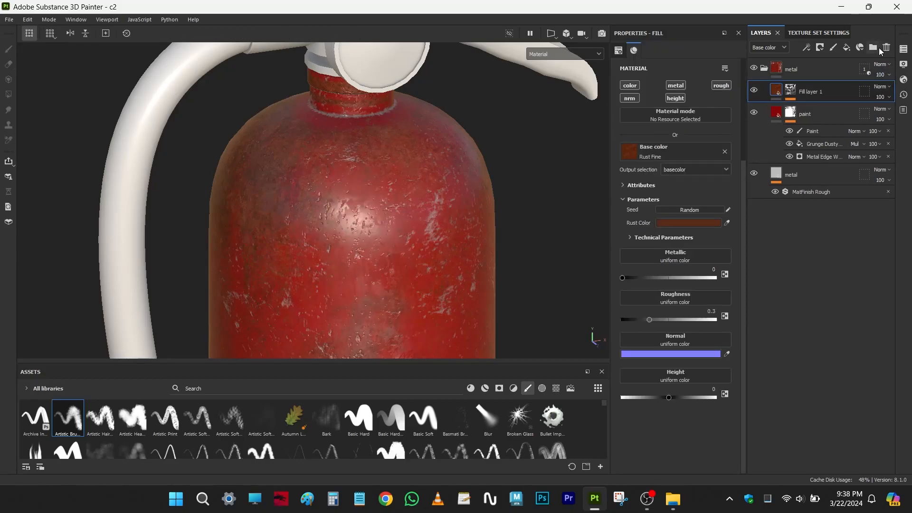
# - Add a fill layer above the rust layer with only the rough channel enabled and set its roughness to 0.4653
pyautogui.click(847, 48)
pyautogui.click(720, 86)
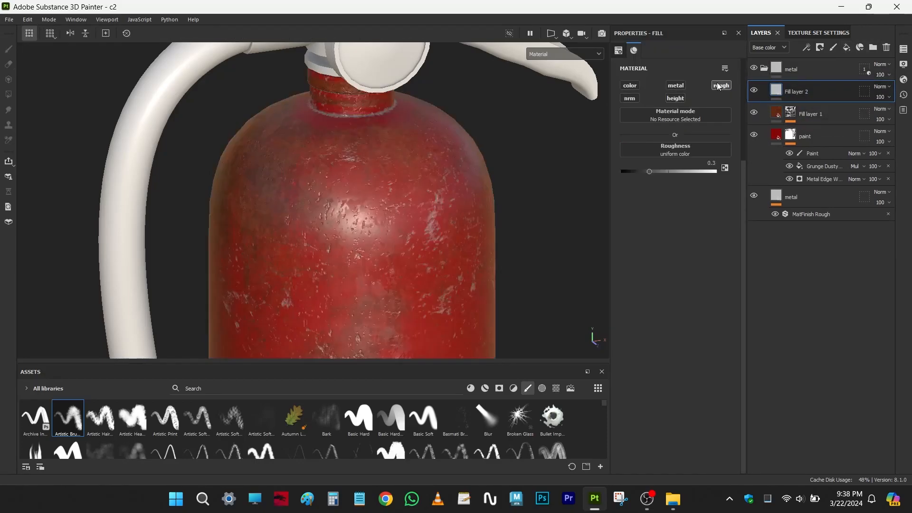
pyautogui.moveTo(649, 172)
pyautogui.mouseDown()
pyautogui.moveTo(678, 171)
pyautogui.moveTo(632, 176)
pyautogui.mouseUp()
pyautogui.scroll(-2, 421, 197)
pyautogui.scroll(5, 421, 196)
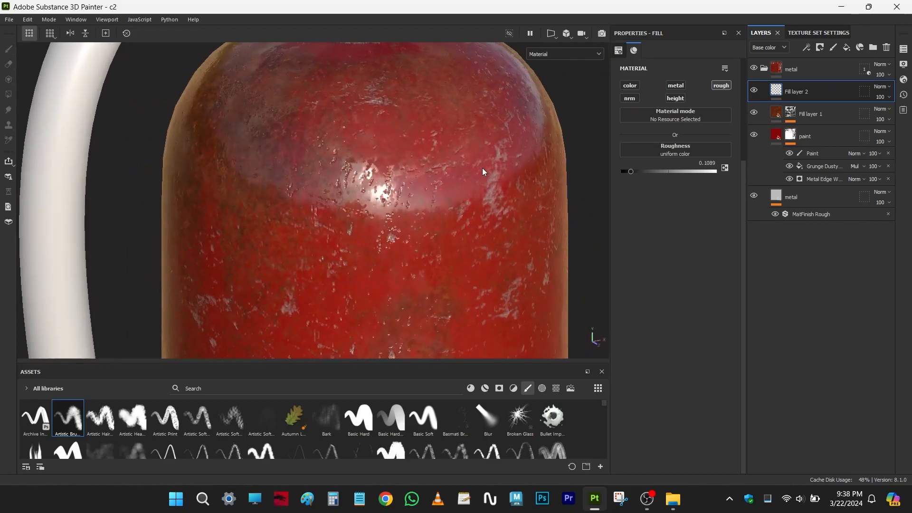
pyautogui.scroll(-3, 483, 168)
pyautogui.moveTo(636, 171); pyautogui.dragTo(665, 172)
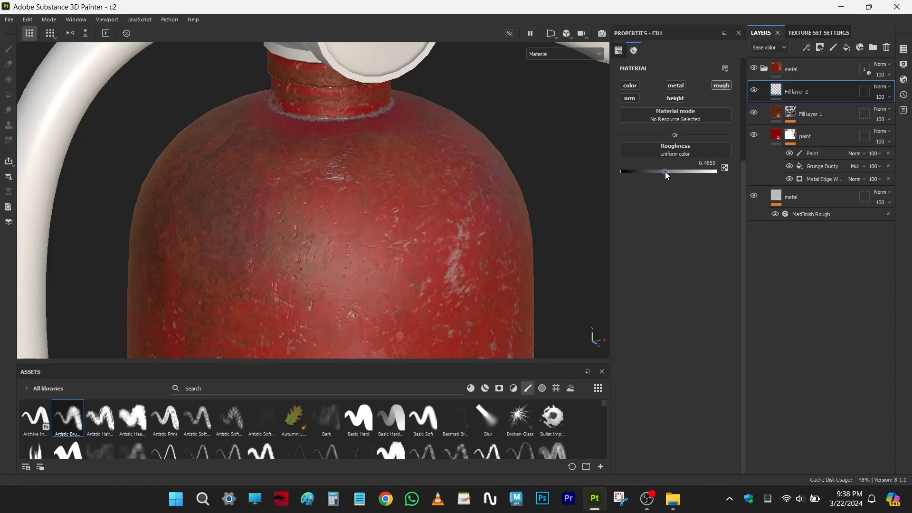
pyautogui.scroll(-3, 318, 289)
pyautogui.scroll(4, 404, 204)
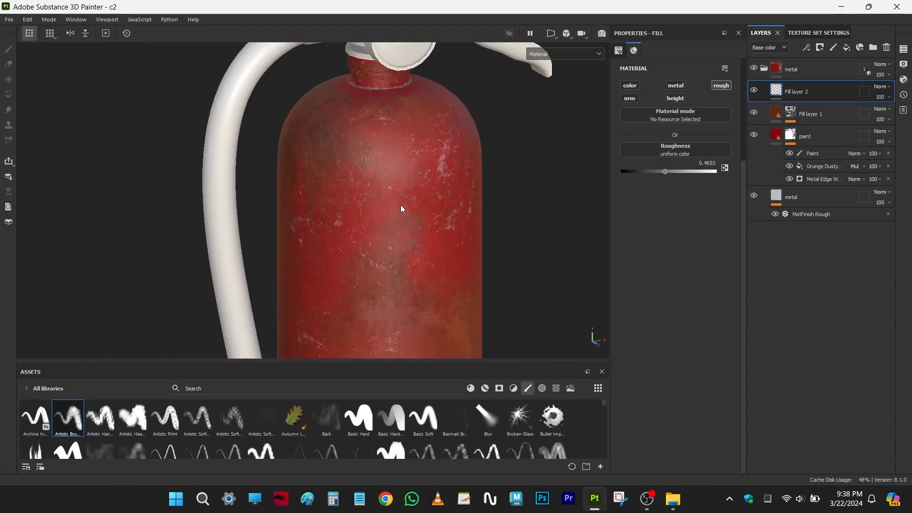
# - Compare the extinguisher body's finish with the new roughness fill layer hidden and shown
pyautogui.scroll(-2, 434, 201)
pyautogui.click(757, 89)
pyautogui.click(756, 89)
pyautogui.click(757, 89)
pyautogui.click(756, 89)
pyautogui.click(756, 89)
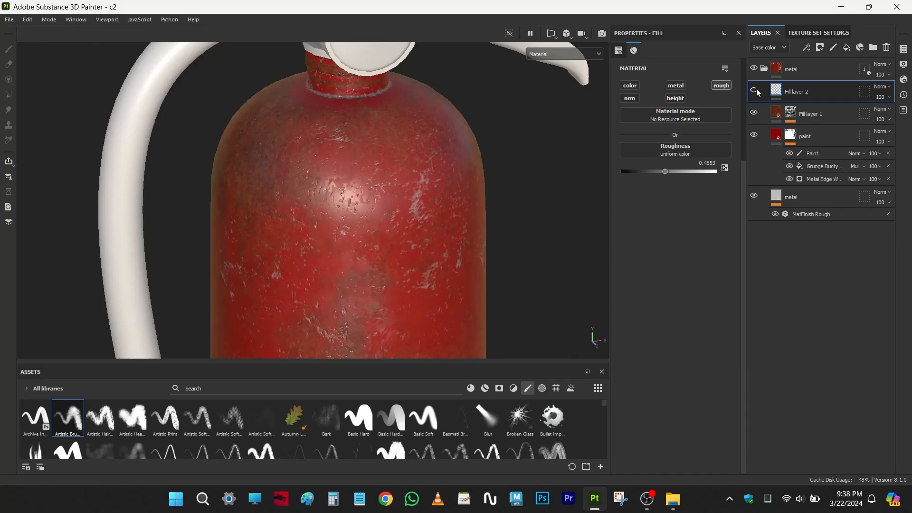
pyautogui.click(757, 89)
pyautogui.scroll(-3, 386, 218)
pyautogui.scroll(3, 386, 219)
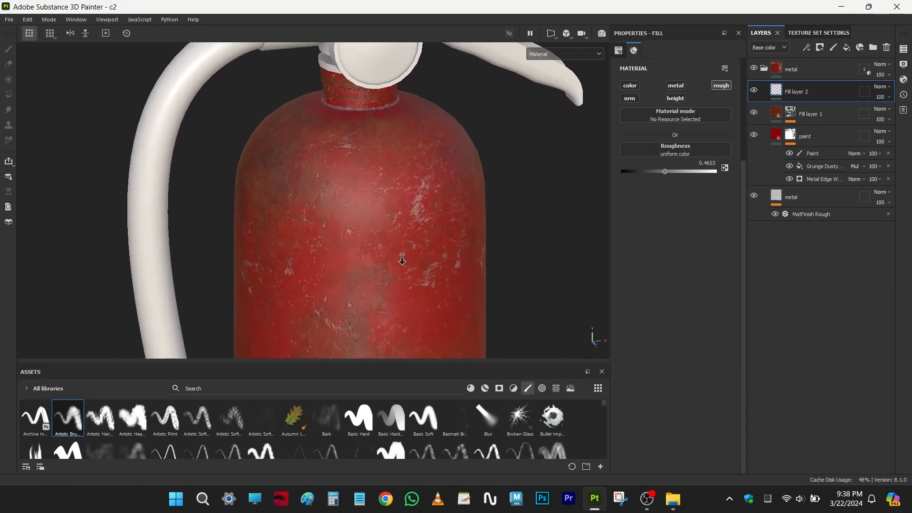
# - Add a black mask to the roughness fill layer and set the layer's roughness to 0.401
pyautogui.click(822, 51)
pyautogui.click(828, 71)
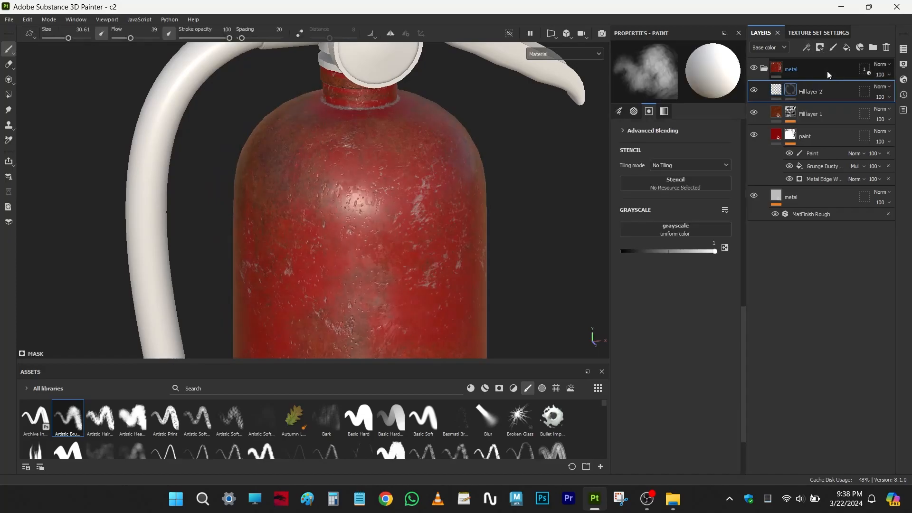
pyautogui.click(775, 90)
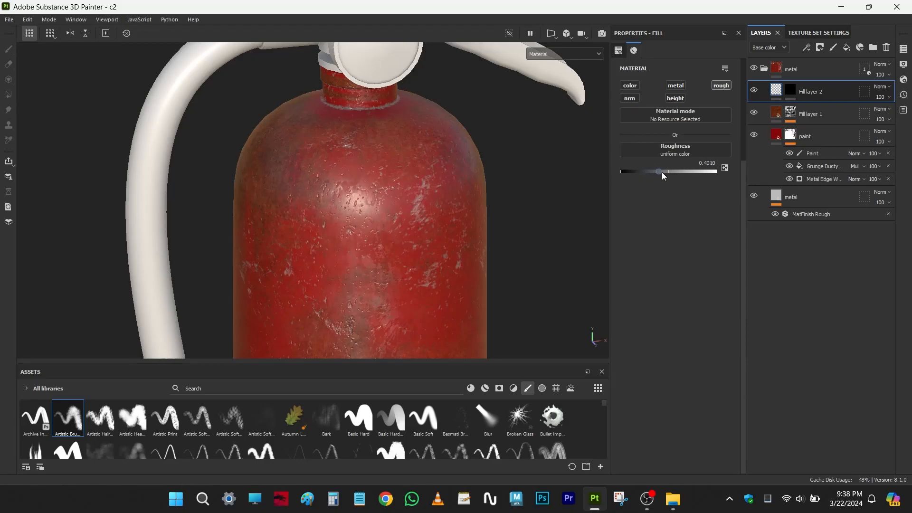
# - Add a fill effect to the roughness layer's black mask
pyautogui.click(790, 91)
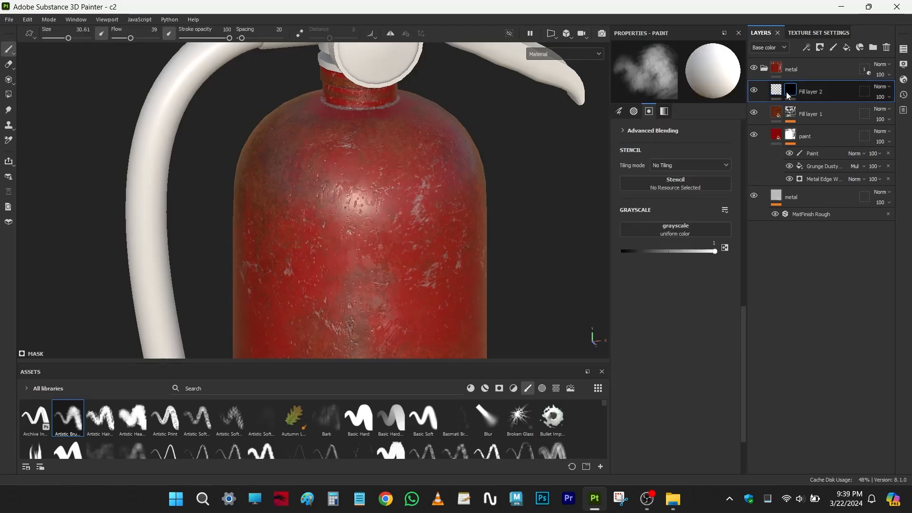
pyautogui.moveTo(789, 94)
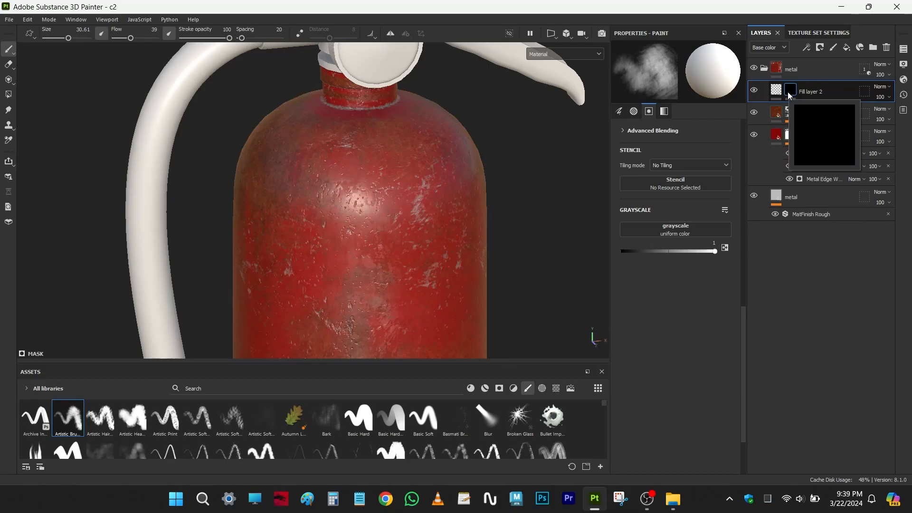
pyautogui.click(807, 48)
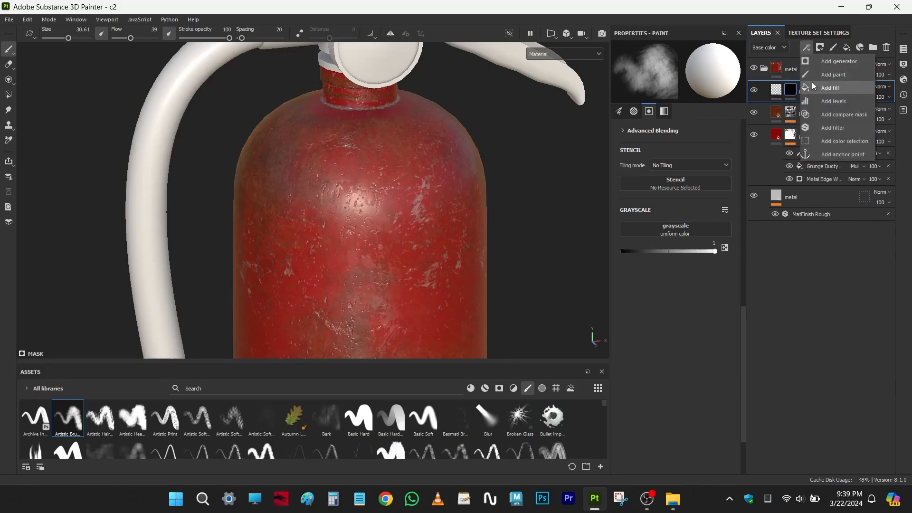
pyautogui.click(813, 86)
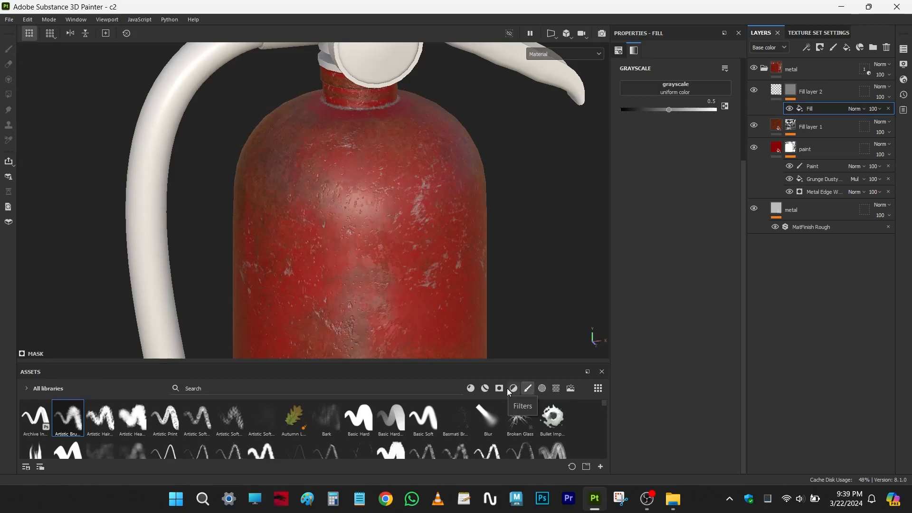
# - Search the textures for 007 and assign Grunge Map 007 as the mask fill's grayscale
pyautogui.click(556, 389)
pyautogui.click(361, 388)
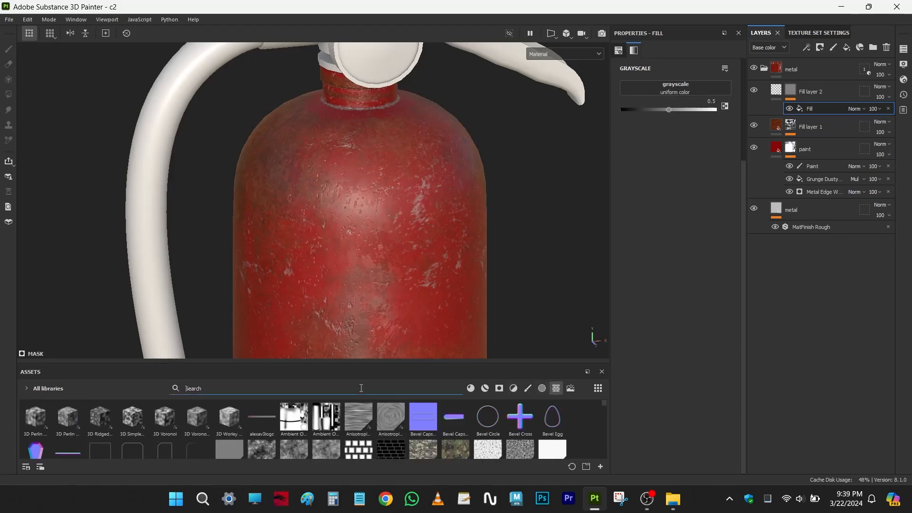
pyautogui.write('007')
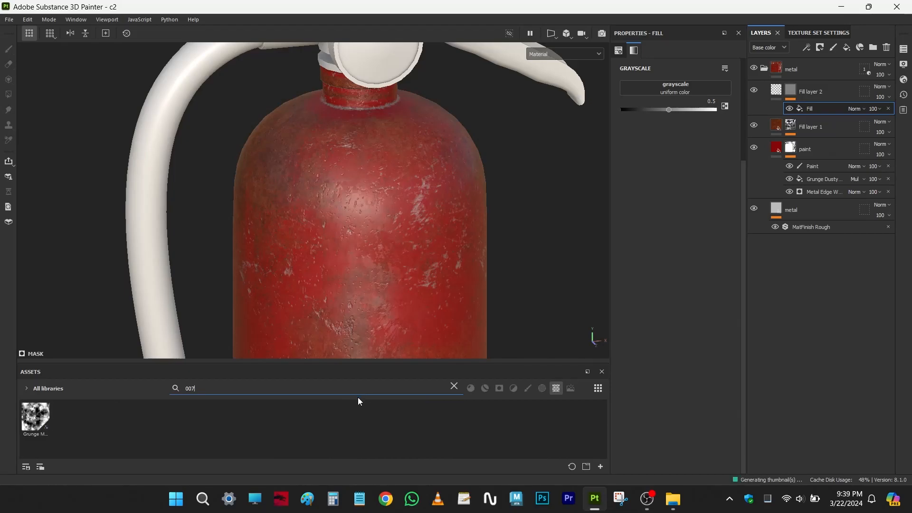
pyautogui.moveTo(34, 420)
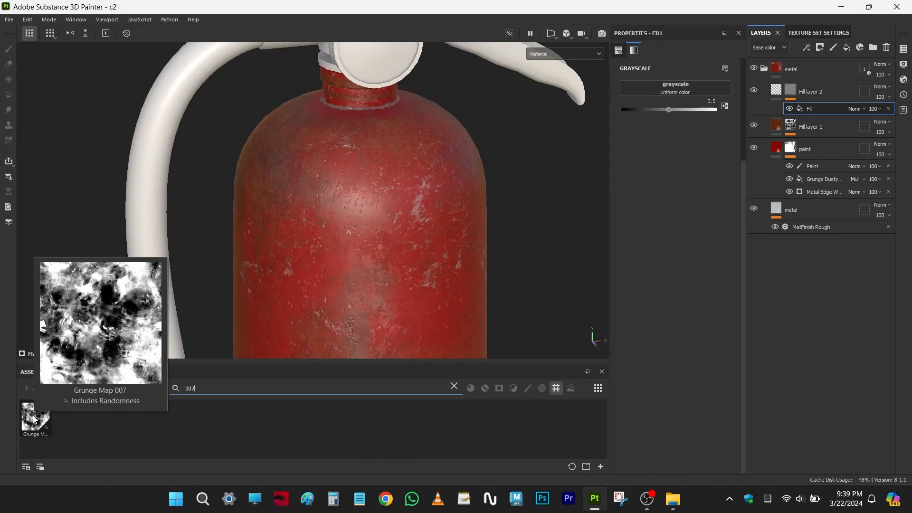
pyautogui.moveTo(35, 419); pyautogui.dragTo(680, 88)
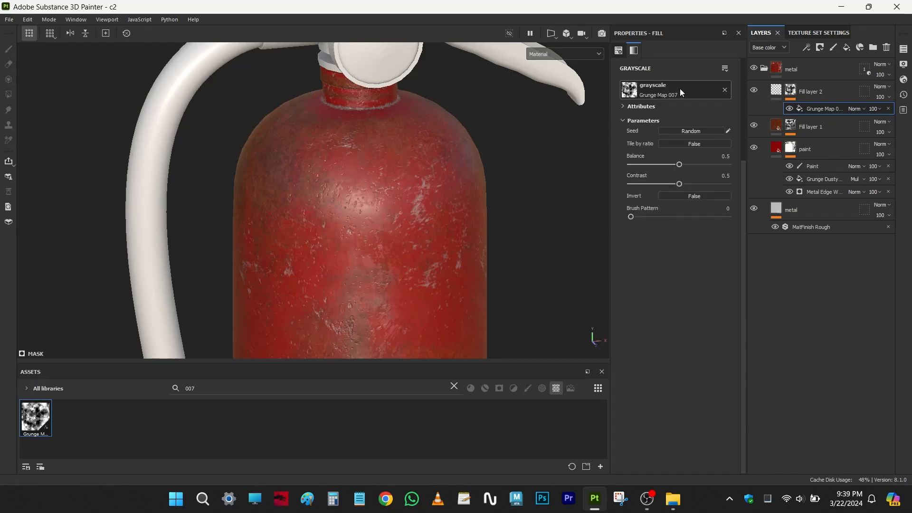
pyautogui.click(725, 89)
pyautogui.moveTo(38, 420); pyautogui.dragTo(676, 89)
# - Set the mask grunge map's balance to 0.58, contrast to 0.86 and brush pattern to 0.18
pyautogui.scroll(3, 375, 219)
pyautogui.scroll(1, 410, 229)
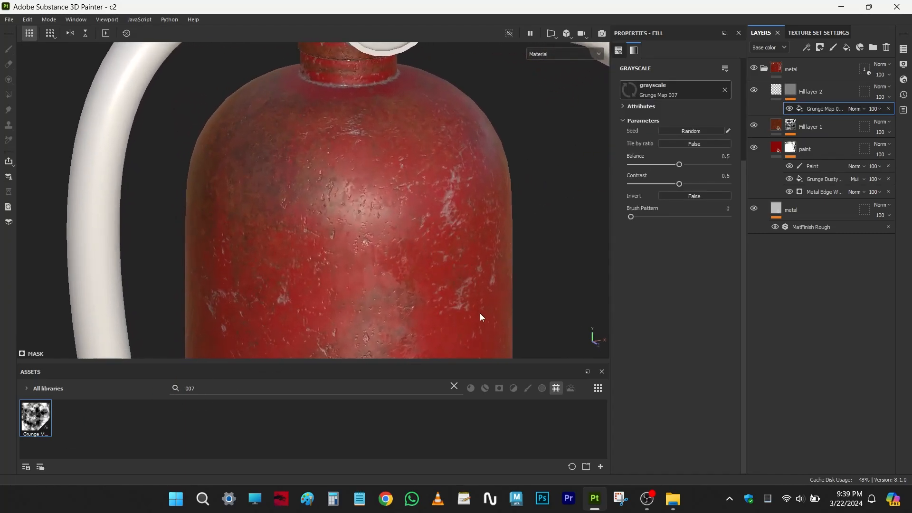
pyautogui.moveTo(682, 166)
pyautogui.mouseDown()
pyautogui.moveTo(650, 162)
pyautogui.moveTo(699, 171)
pyautogui.moveTo(688, 166)
pyautogui.mouseUp()
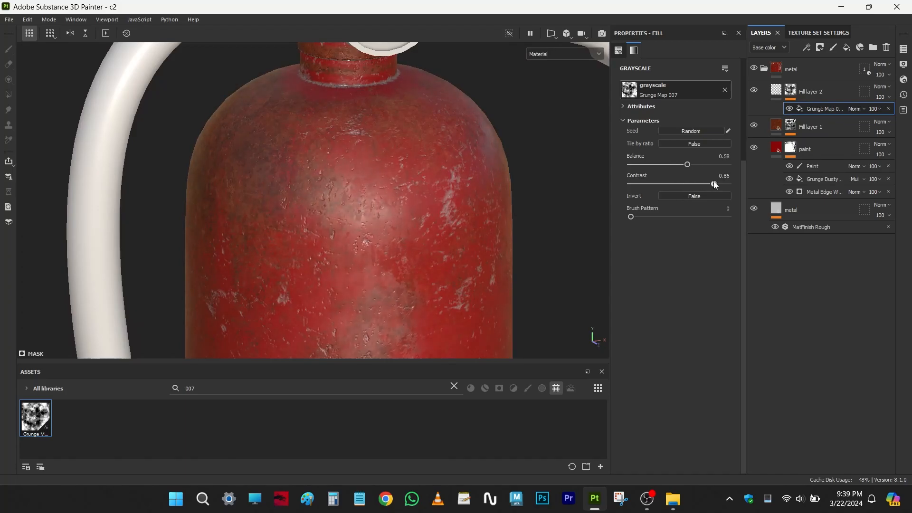
pyautogui.moveTo(632, 217)
pyautogui.mouseDown()
pyautogui.moveTo(662, 217)
pyautogui.moveTo(648, 217)
pyautogui.mouseUp()
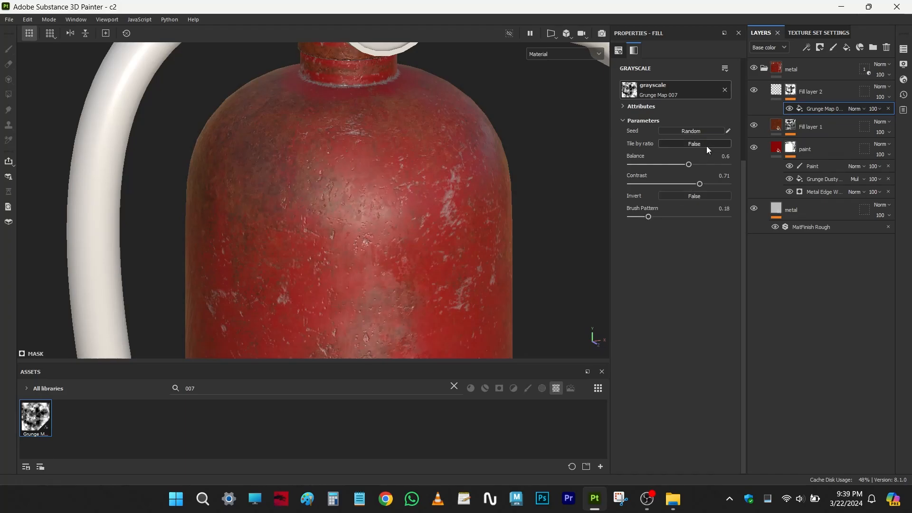
pyautogui.click(636, 107)
pyautogui.click(634, 109)
# - Compare the masked roughness layer hidden and shown, and try a much lower roughness value on it
pyautogui.click(754, 90)
pyautogui.click(754, 91)
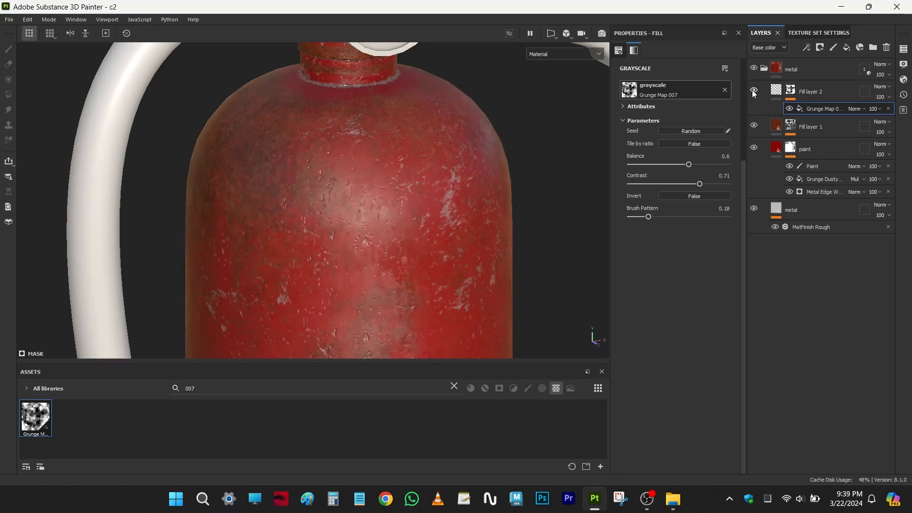
pyautogui.click(781, 95)
pyautogui.moveTo(669, 174)
pyautogui.mouseDown()
pyautogui.moveTo(696, 169)
pyautogui.moveTo(628, 179)
pyautogui.mouseUp()
pyautogui.click(791, 99)
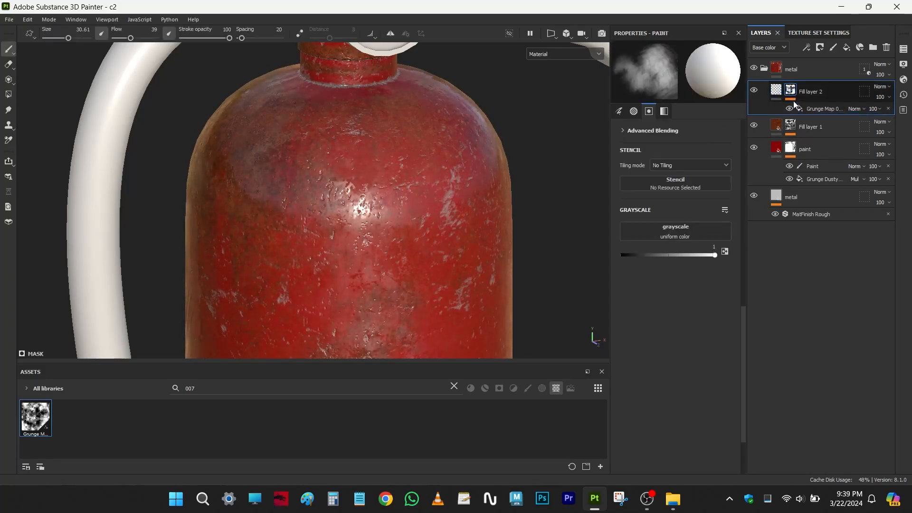
# - Set the mask grunge map's balance to 0.6 and contrast to 0.71, and the fill layer's roughness to 0.4505
pyautogui.click(812, 112)
pyautogui.moveTo(689, 164); pyautogui.dragTo(668, 175)
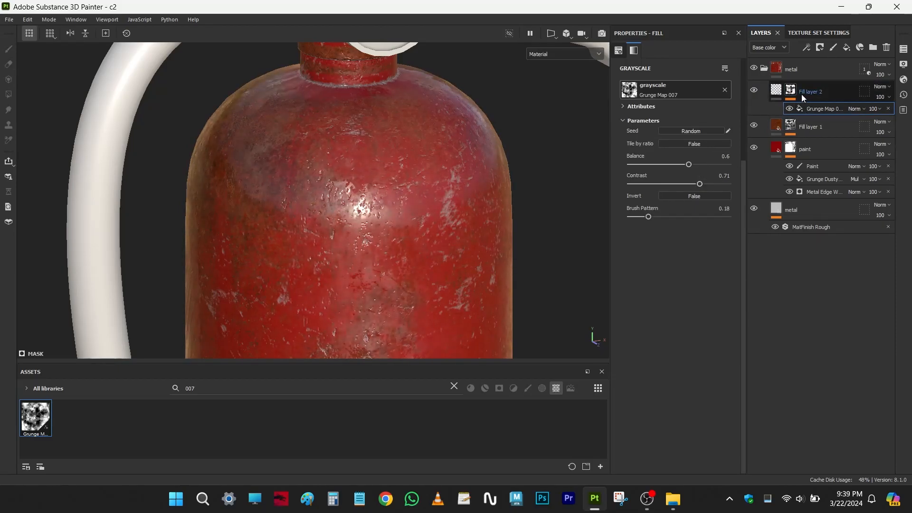
pyautogui.click(776, 92)
pyautogui.moveTo(636, 174); pyautogui.dragTo(664, 173)
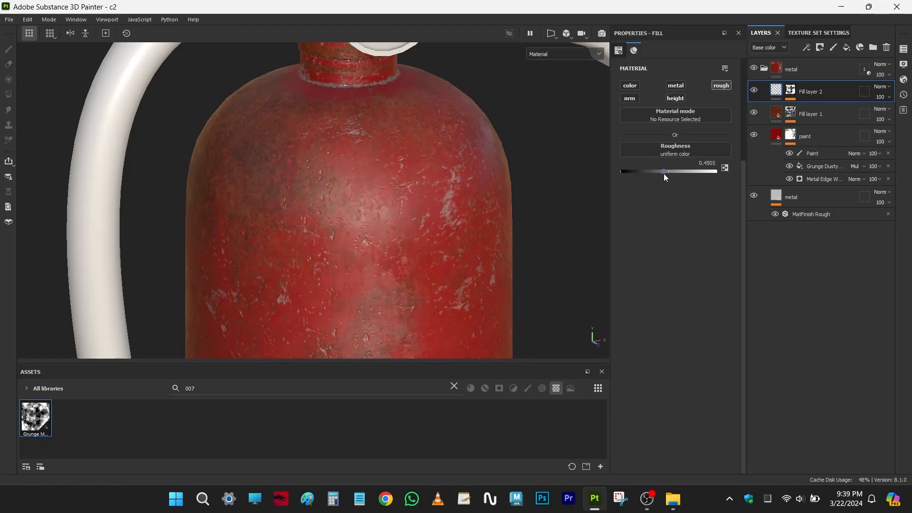
pyautogui.click(790, 91)
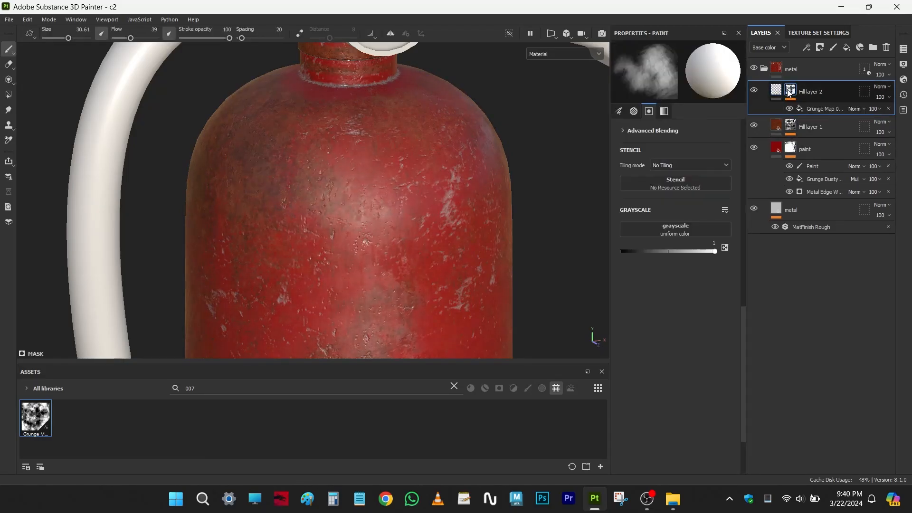
pyautogui.click(821, 108)
pyautogui.click(807, 50)
pyautogui.click(796, 2)
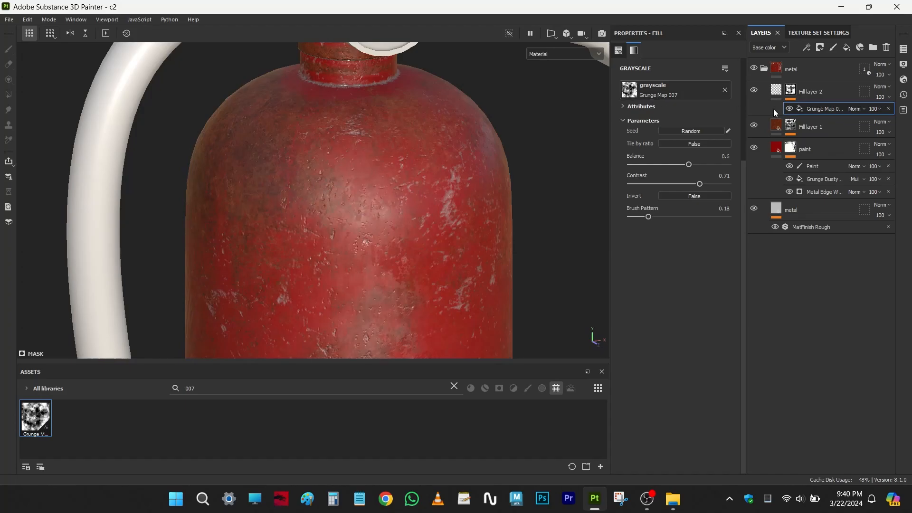
# - Compare the body's reflections from several angles with the grunge-masked roughness layer hidden and shown
pyautogui.scroll(-3, 438, 191)
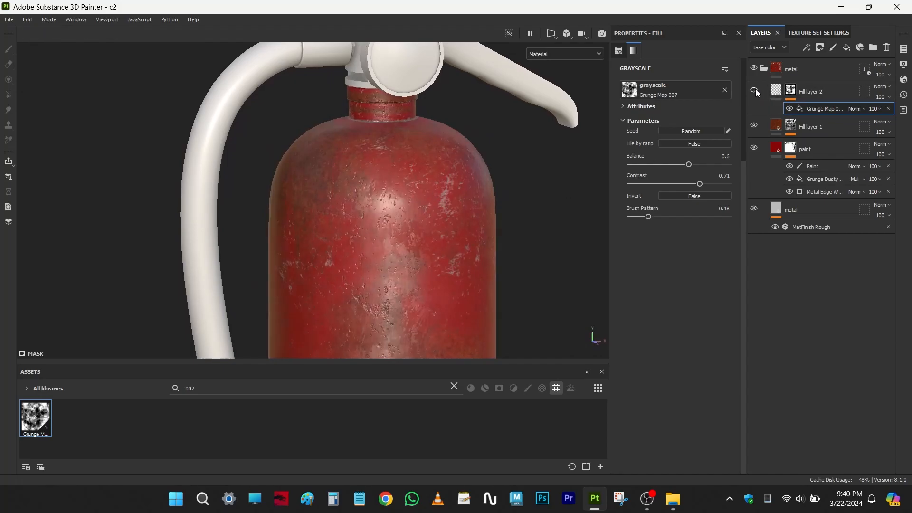
pyautogui.click(756, 89)
pyautogui.click(755, 90)
pyautogui.keyDown('alt'); pyautogui.moveTo(481, 192); pyautogui.dragTo(480, 215); pyautogui.keyUp('alt')
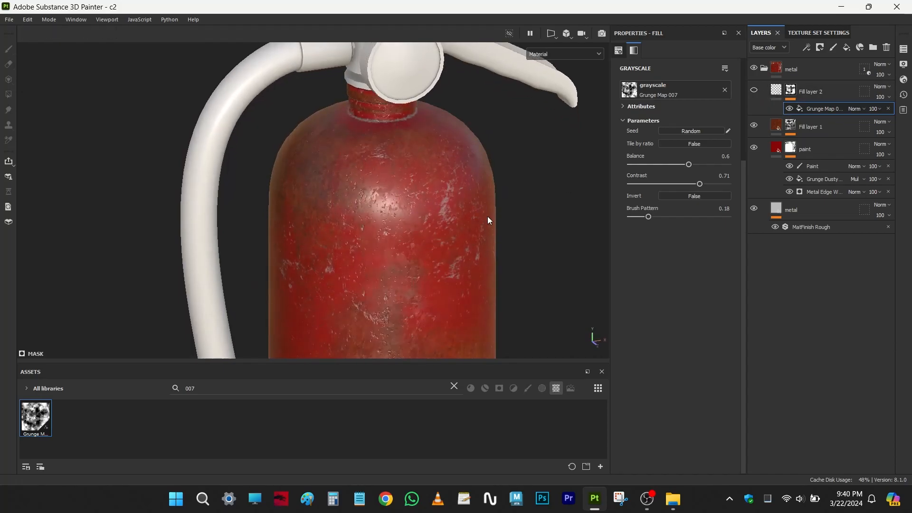
pyautogui.click(753, 92)
pyautogui.keyDown('alt'); pyautogui.moveTo(308, 203); pyautogui.dragTo(333, 188); pyautogui.keyUp('alt')
pyautogui.scroll(2, 333, 180)
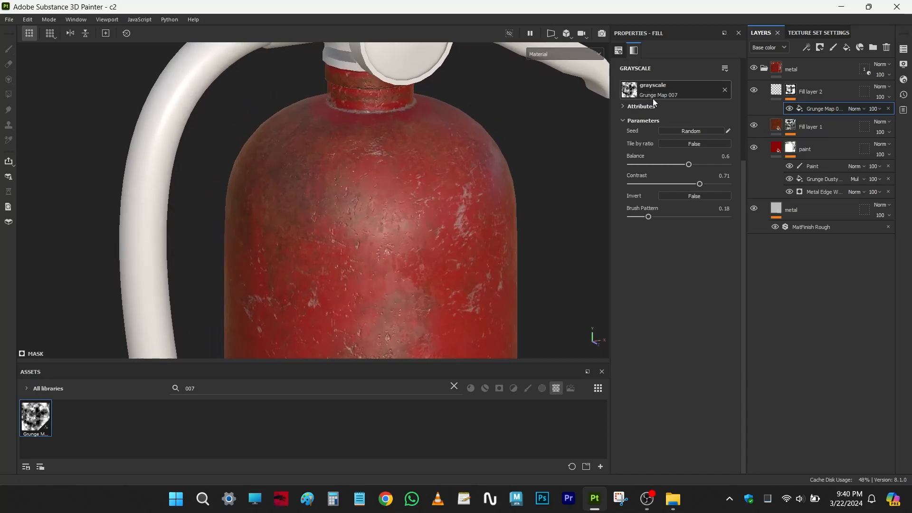
pyautogui.moveTo(370, 181)
pyautogui.keyDown('alt'); pyautogui.mouseDown()
pyautogui.moveTo(399, 180)
pyautogui.moveTo(374, 181)
pyautogui.mouseUp(); pyautogui.keyUp('alt')
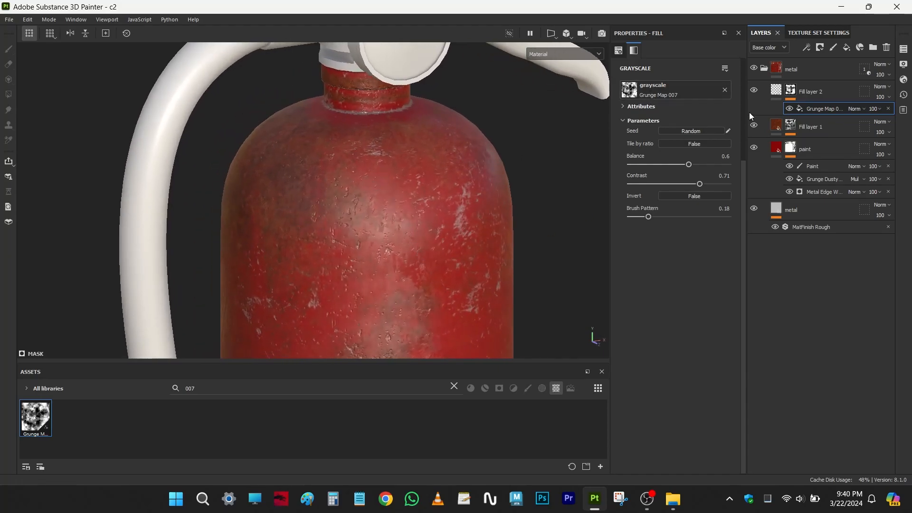
# - Using the mask-only view, set the roughness grunge's balance to 0.52, contrast to 0.65, Tile by ratio to True and randomize its seed; restore the material view
pyautogui.keyDown('alt'); pyautogui.click(792, 90); pyautogui.keyUp('alt')
pyautogui.keyDown('alt'); pyautogui.moveTo(499, 241); pyautogui.dragTo(479, 204, button='middle'); pyautogui.keyUp('alt')
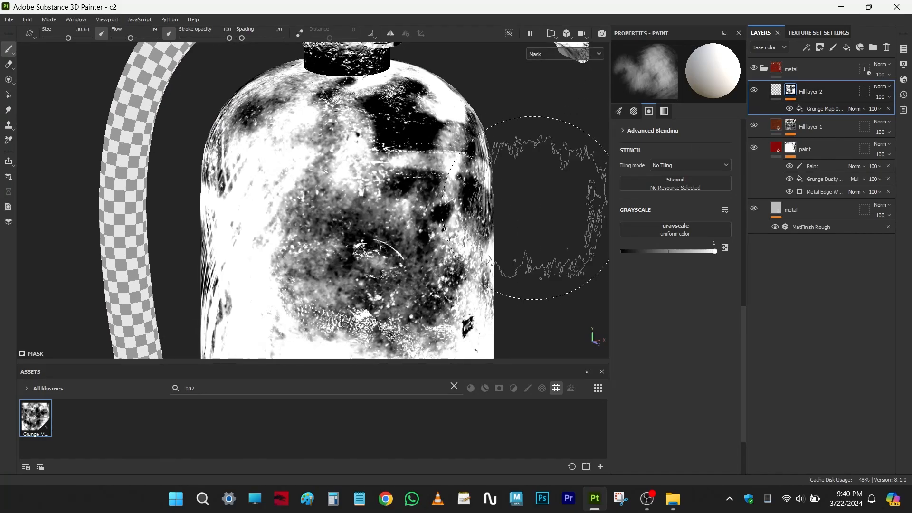
pyautogui.click(824, 108)
pyautogui.moveTo(688, 165)
pyautogui.mouseDown()
pyautogui.moveTo(670, 166)
pyautogui.moveTo(681, 165)
pyautogui.mouseUp()
pyautogui.click(693, 184)
pyautogui.click(703, 141)
pyautogui.click(701, 128)
pyautogui.click(702, 128)
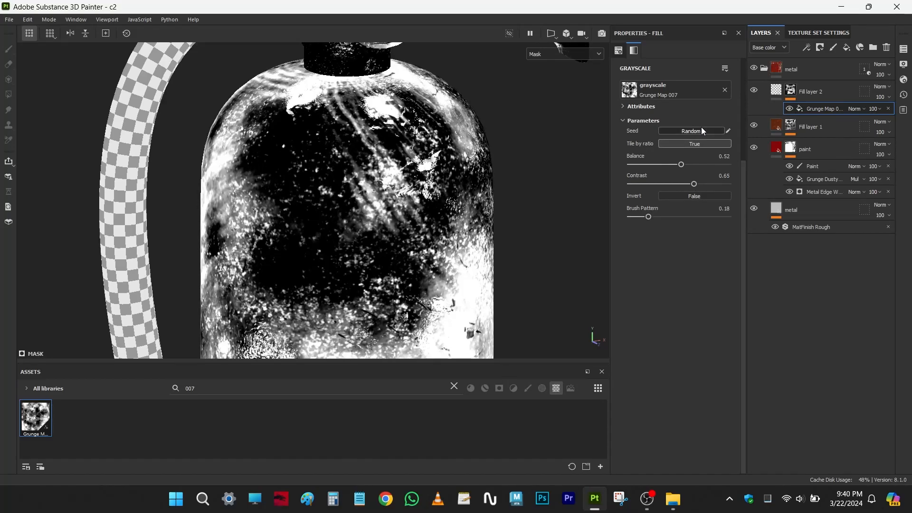
pyautogui.press('m')
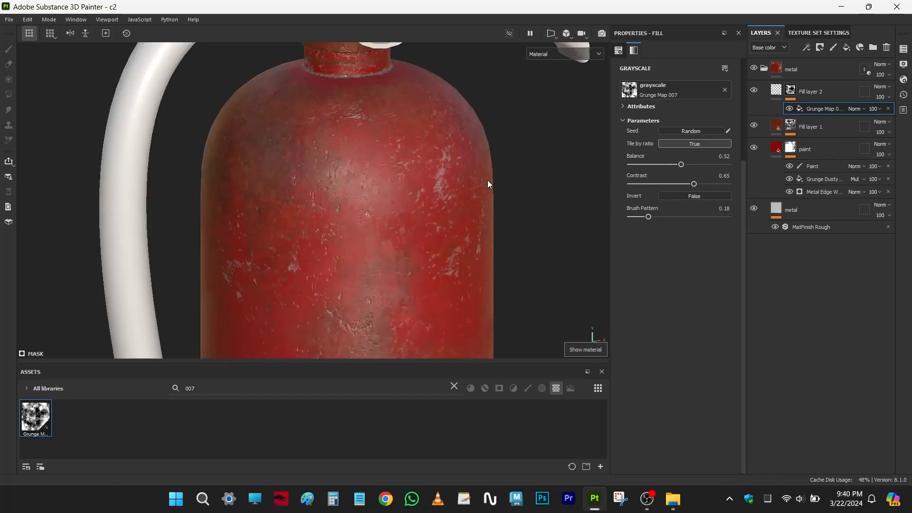
pyautogui.keyDown('alt'); pyautogui.moveTo(488, 181); pyautogui.dragTo(546, 222); pyautogui.keyUp('alt')
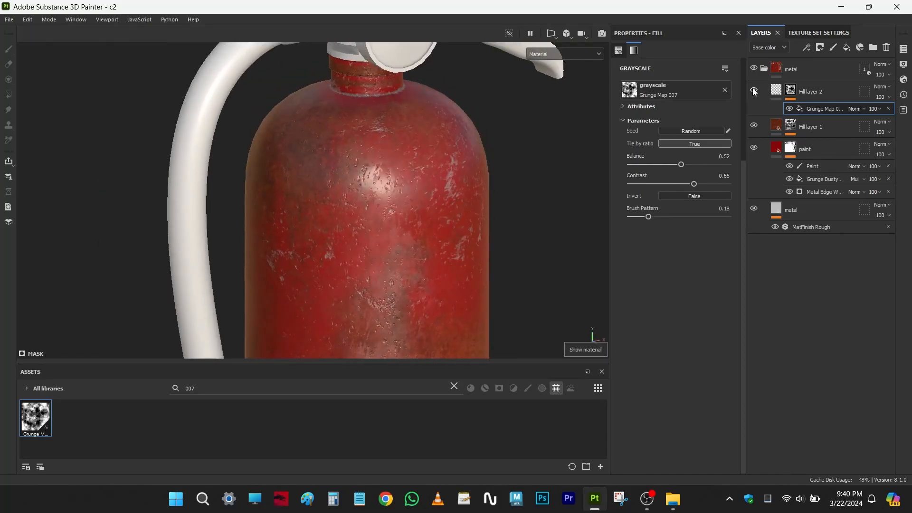
pyautogui.scroll(2, 454, 184)
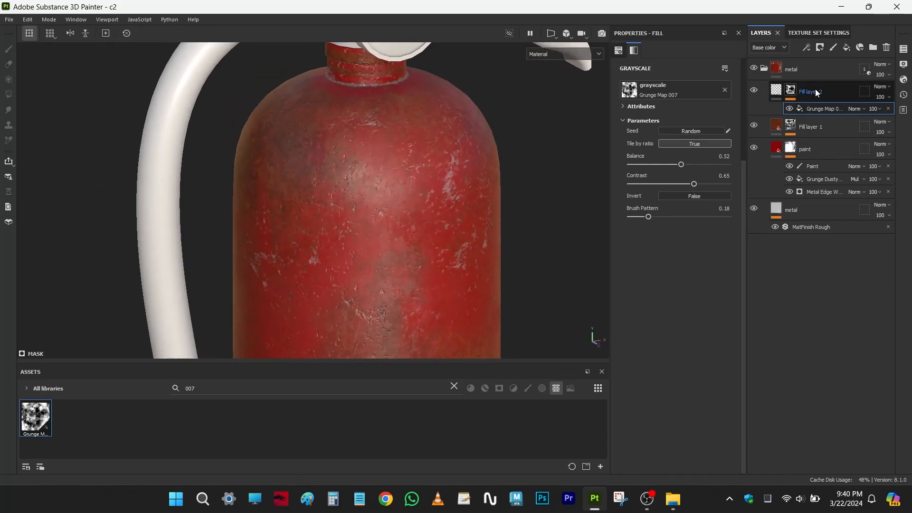
# - Rename the rust-coloured fill layer as rust and the grunge-masked fill layer above it as roughness
pyautogui.click(815, 90)
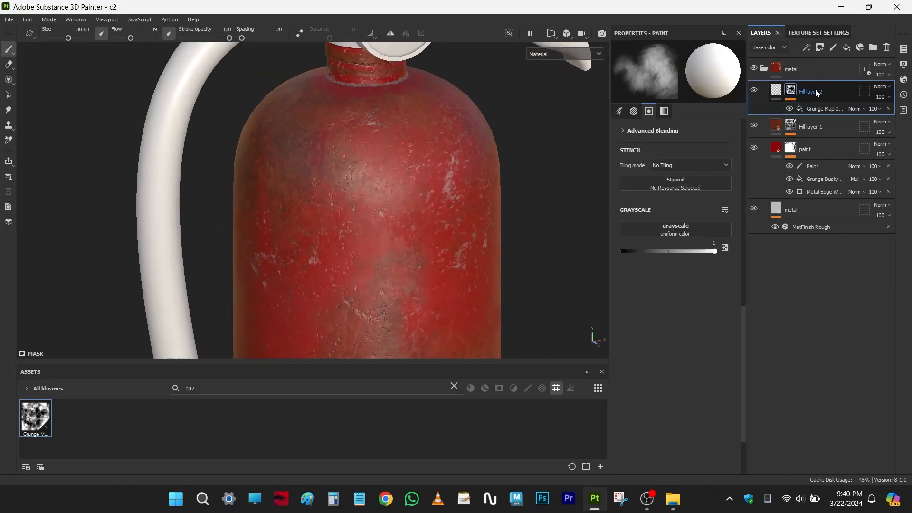
pyautogui.doubleClick(810, 92)
pyautogui.doubleClick(809, 127)
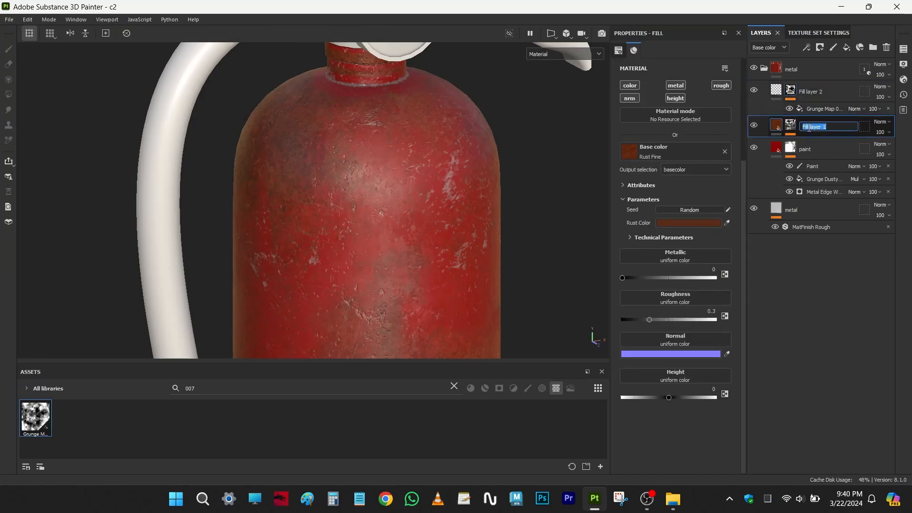
pyautogui.write('rust')
pyautogui.press('Return')
pyautogui.doubleClick(811, 91)
pyautogui.write('rou')
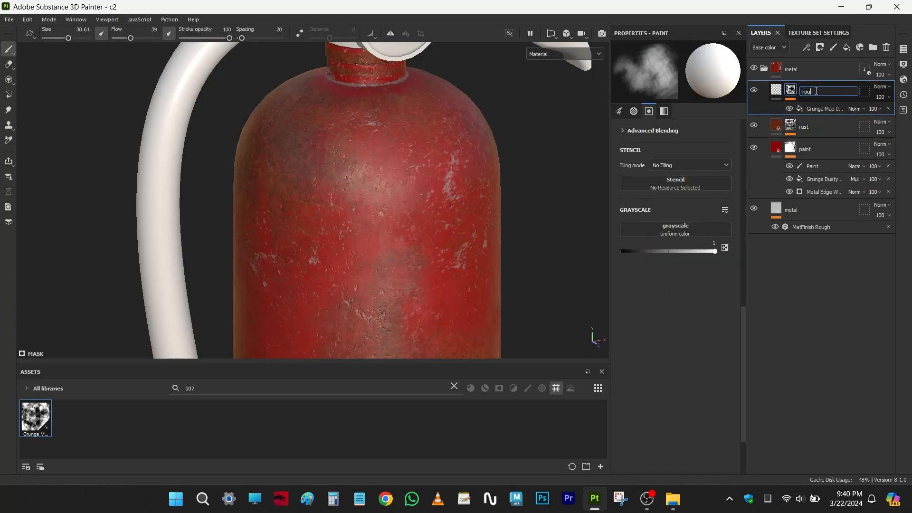
pyautogui.write('ghness')
pyautogui.press('Return')
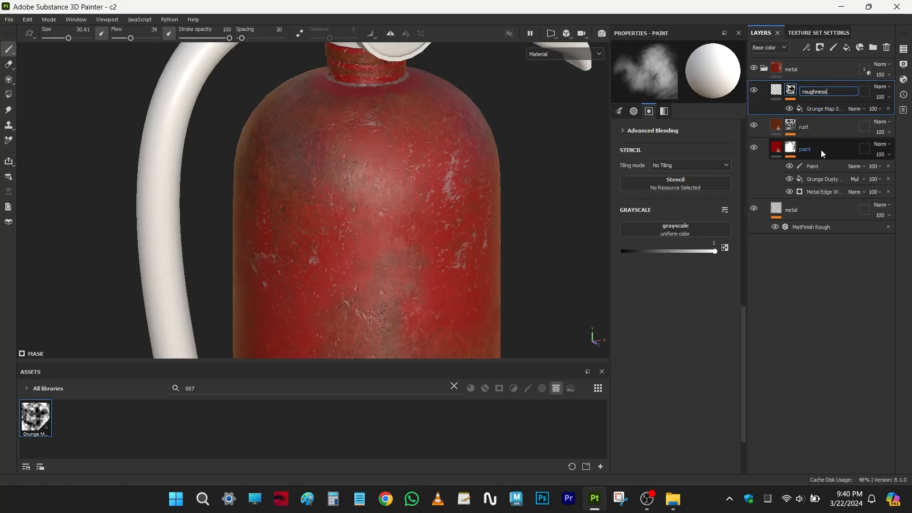
# - Add a fill layer above the roughness layer and name it height
pyautogui.click(847, 48)
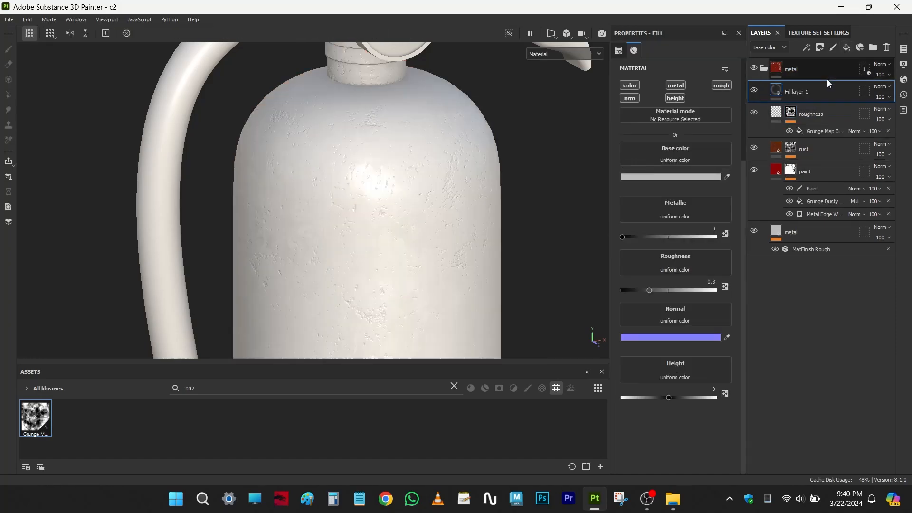
pyautogui.doubleClick(802, 90)
pyautogui.write('h')
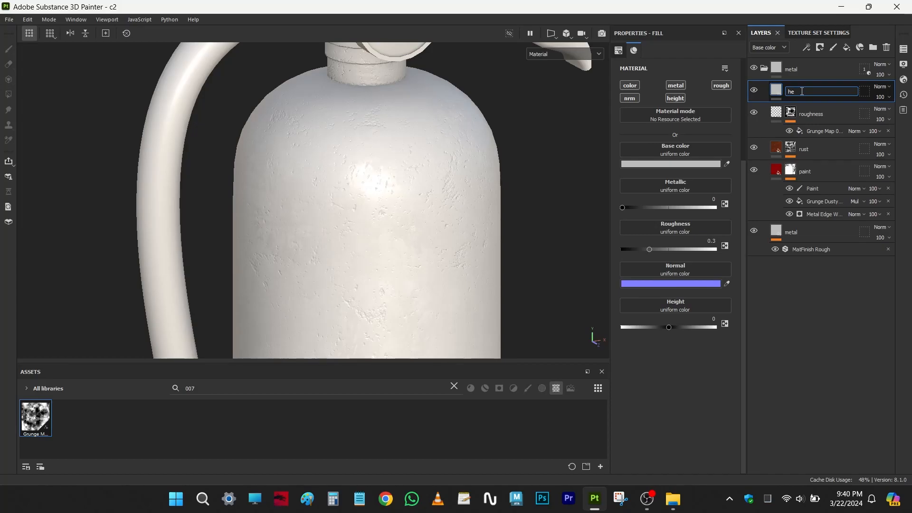
pyautogui.write('eight')
pyautogui.press('Return')
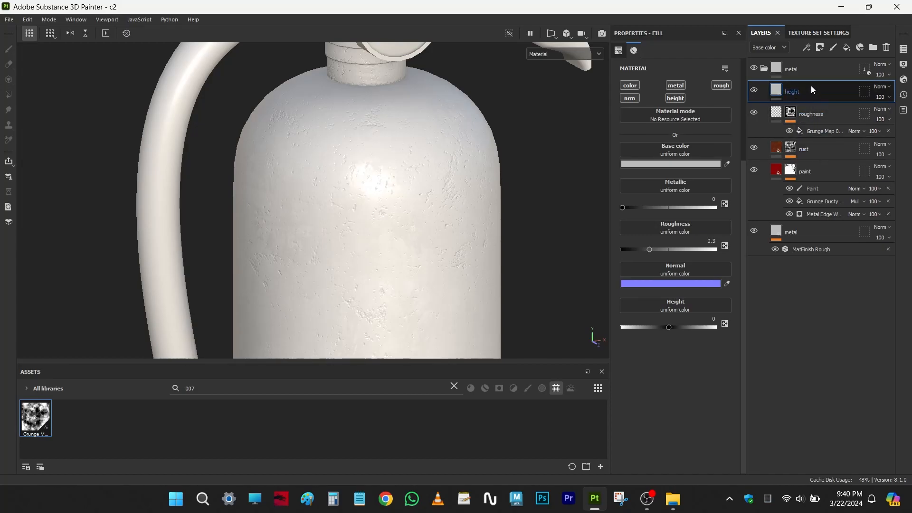
# - Give the height layer a black mask with a fill effect, and leave only the height channel enabled on the layer
pyautogui.click(820, 48)
pyautogui.click(826, 74)
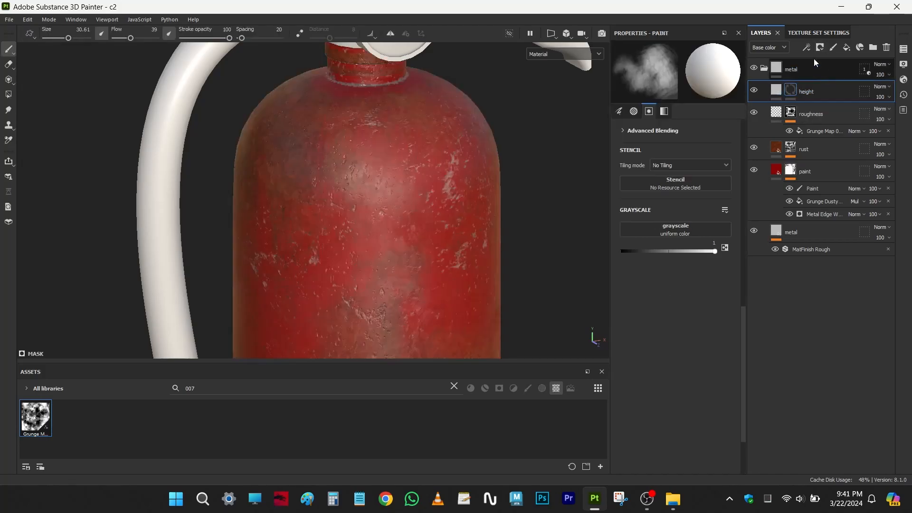
pyautogui.click(806, 48)
pyautogui.click(814, 88)
pyautogui.click(776, 92)
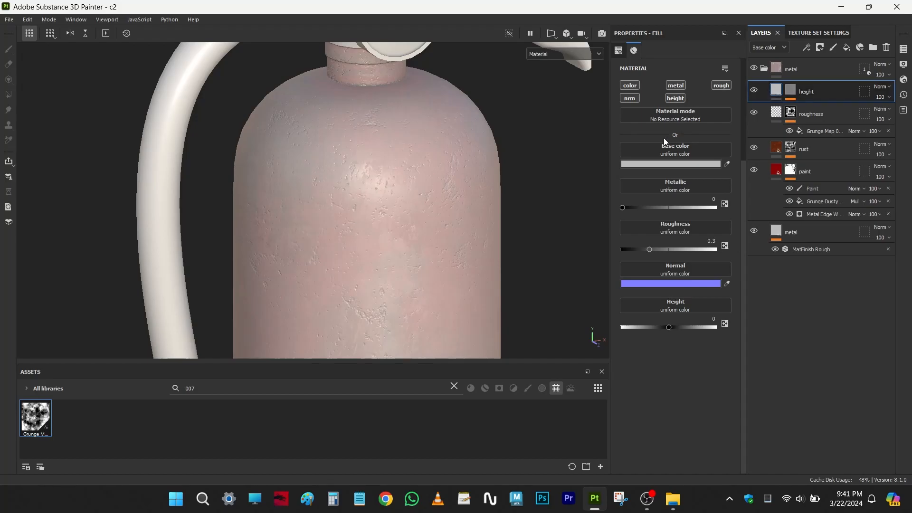
pyautogui.click(670, 98)
pyautogui.keyDown('alt'); pyautogui.moveTo(350, 171); pyautogui.dragTo(375, 216, button='right'); pyautogui.keyUp('alt')
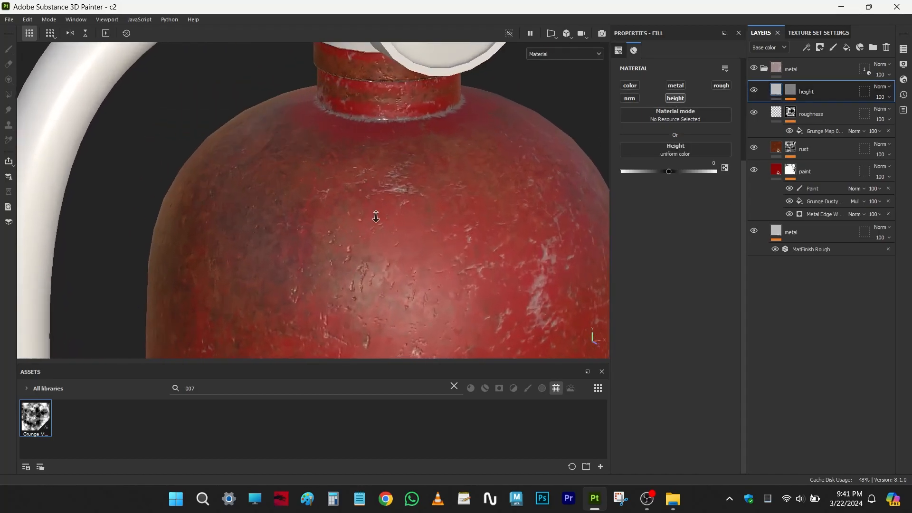
pyautogui.click(793, 89)
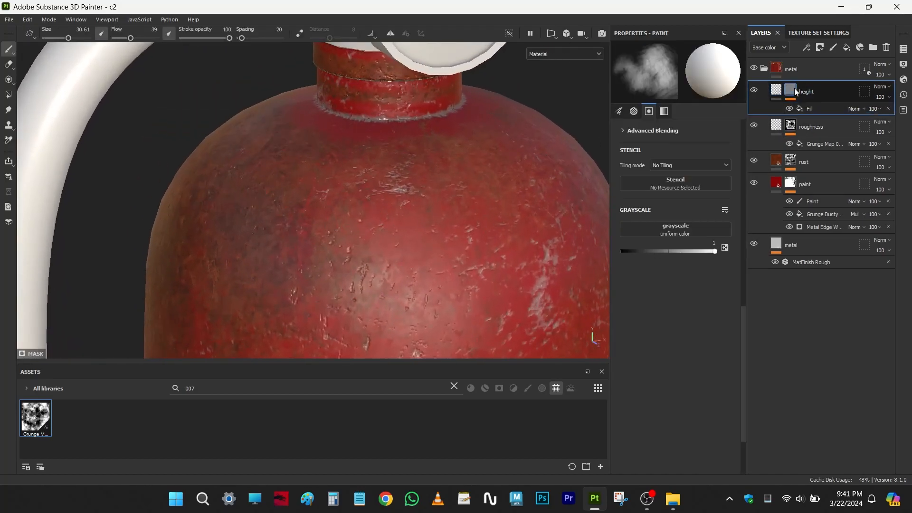
pyautogui.click(812, 110)
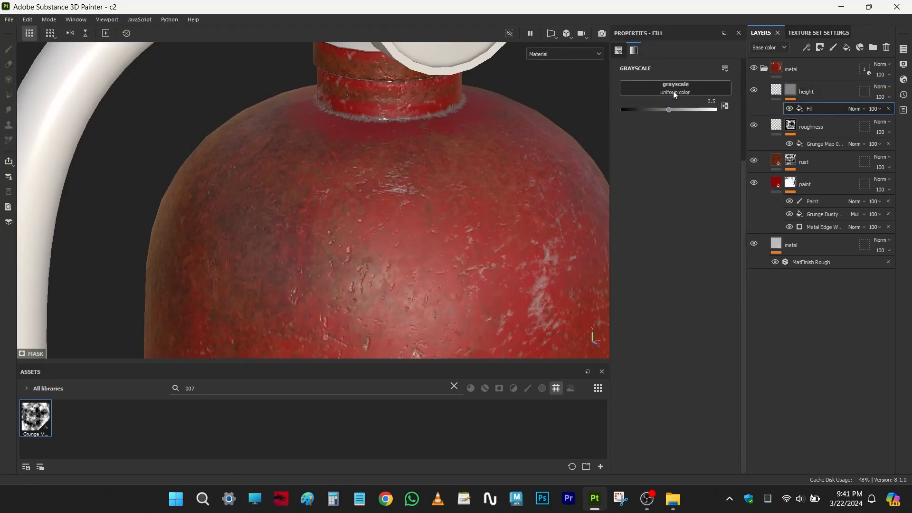
# - Search the assets for bnw and assign BnW Spots 2 to the fill in the height layer's mask
pyautogui.click(454, 387)
pyautogui.write('bnw')
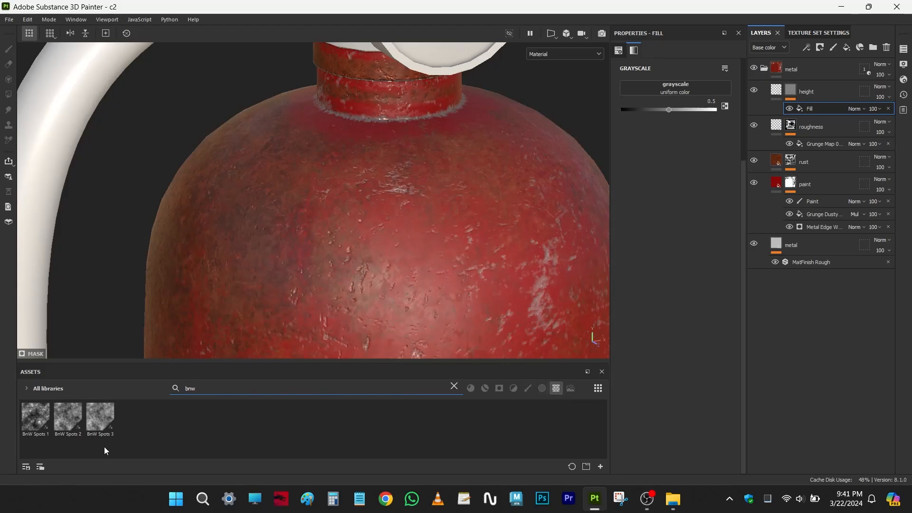
pyautogui.moveTo(65, 425)
pyautogui.moveTo(64, 423); pyautogui.dragTo(674, 88)
pyautogui.moveTo(464, 230); pyautogui.dragTo(395, 230, button='middle')
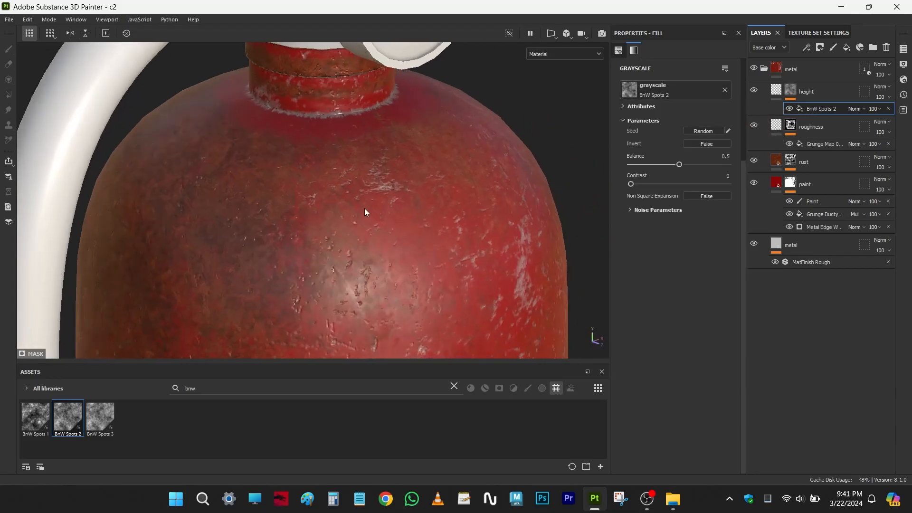
pyautogui.scroll(3, 396, 234)
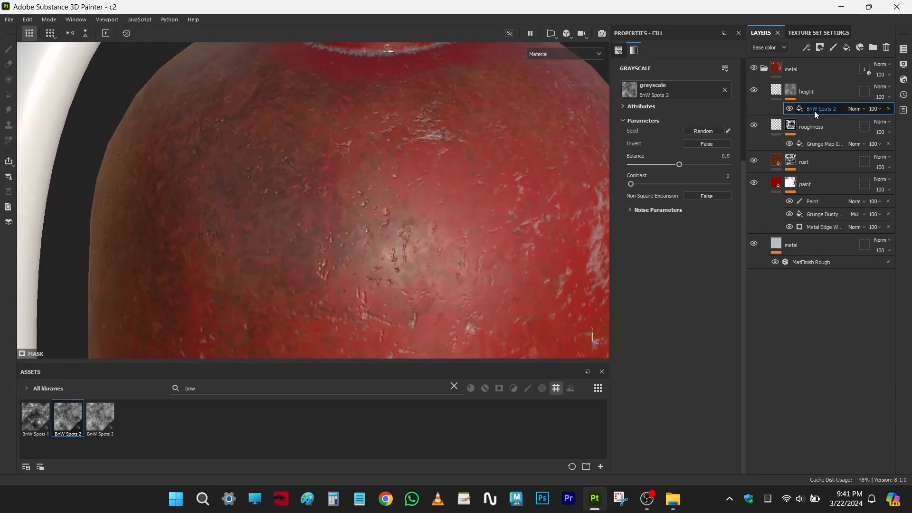
# - Set the height layer's height value to 0.0545 while checking the bumps on the extinguisher body
pyautogui.click(776, 89)
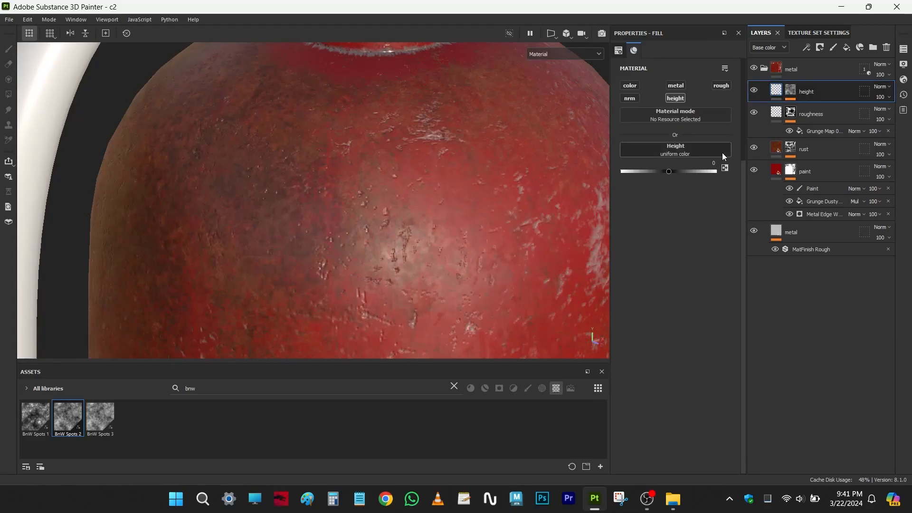
pyautogui.click(668, 173)
pyautogui.keyDown('shift'); pyautogui.moveTo(674, 173); pyautogui.dragTo(683, 170); pyautogui.keyUp('shift')
pyautogui.keyDown('alt'); pyautogui.moveTo(442, 203); pyautogui.dragTo(467, 206); pyautogui.keyUp('alt')
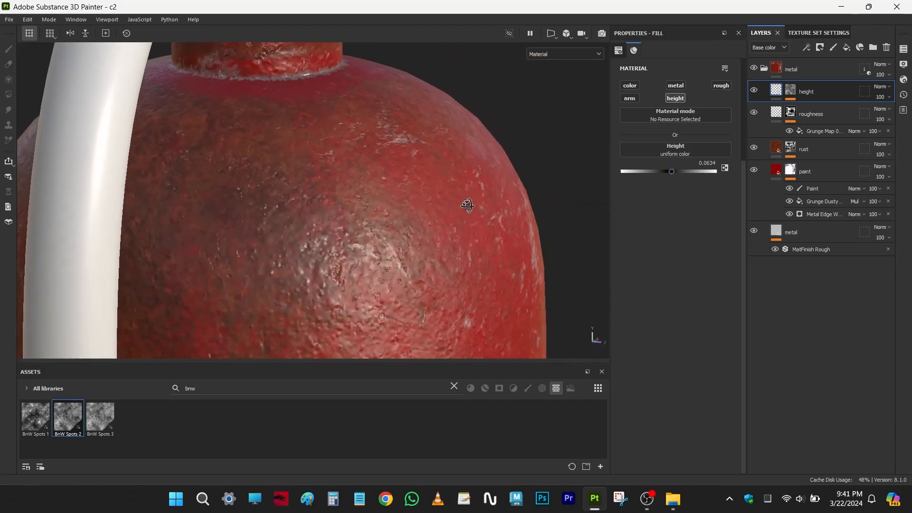
pyautogui.keyDown('alt'); pyautogui.moveTo(459, 210); pyautogui.dragTo(483, 182, button='middle'); pyautogui.keyUp('alt')
pyautogui.keyDown('alt'); pyautogui.moveTo(483, 183); pyautogui.dragTo(498, 236, button='right'); pyautogui.keyUp('alt')
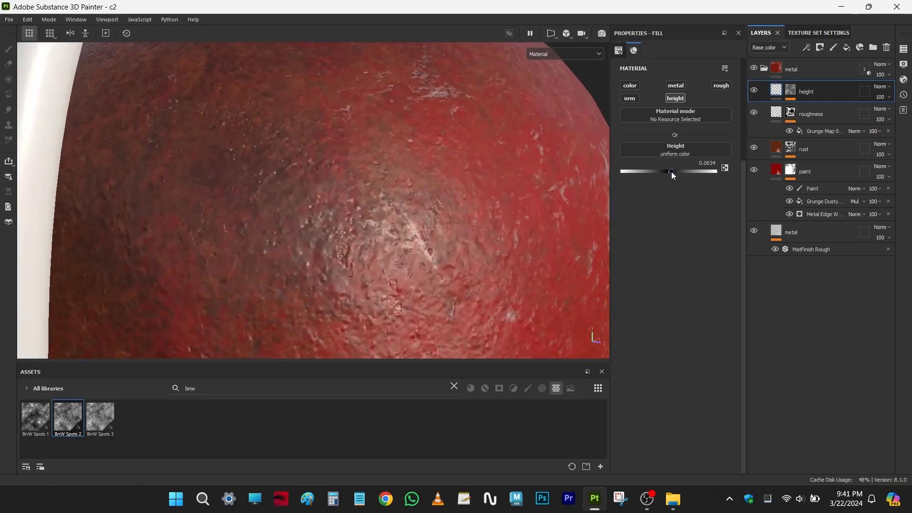
pyautogui.keyDown('alt'); pyautogui.moveTo(535, 208); pyautogui.dragTo(475, 213, button='right'); pyautogui.keyUp('alt')
# - Compare the body's surface with the height layer hidden and shown, examining the bumps from several angles
pyautogui.click(754, 91)
pyautogui.click(754, 90)
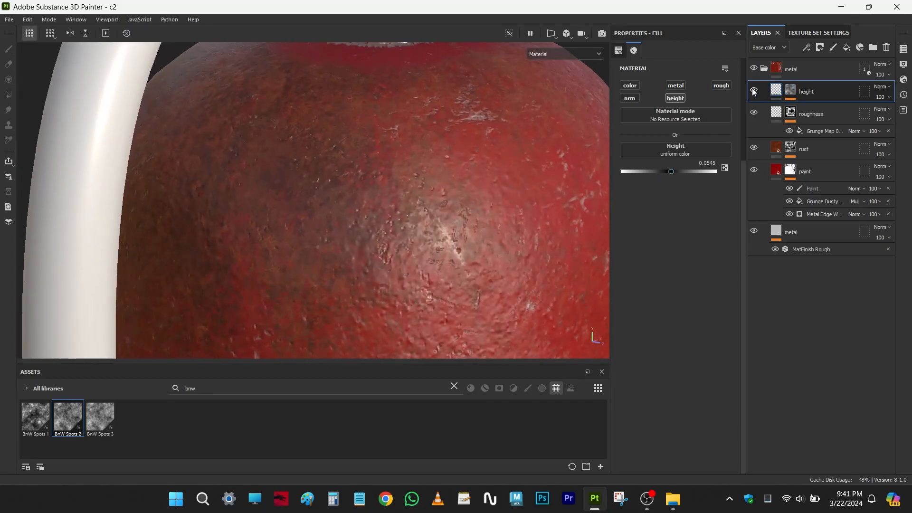
pyautogui.press('Tab')
pyautogui.keyDown('alt'); pyautogui.moveTo(464, 209); pyautogui.dragTo(510, 287, button='right'); pyautogui.keyUp('alt')
pyautogui.keyDown('alt'); pyautogui.moveTo(509, 286); pyautogui.dragTo(481, 244, button='middle'); pyautogui.keyUp('alt')
pyautogui.keyDown('alt'); pyautogui.moveTo(482, 244); pyautogui.dragTo(512, 200, button='right'); pyautogui.keyUp('alt')
pyautogui.keyDown('alt'); pyautogui.moveTo(513, 201); pyautogui.dragTo(523, 297, button='middle'); pyautogui.keyUp('alt')
pyautogui.press('Tab')
pyautogui.keyDown('alt'); pyautogui.moveTo(469, 259); pyautogui.dragTo(421, 208, button='right'); pyautogui.keyUp('alt')
pyautogui.keyDown('alt'); pyautogui.moveTo(421, 208); pyautogui.dragTo(456, 250, button='middle'); pyautogui.keyUp('alt')
pyautogui.click(754, 90)
pyautogui.click(754, 90)
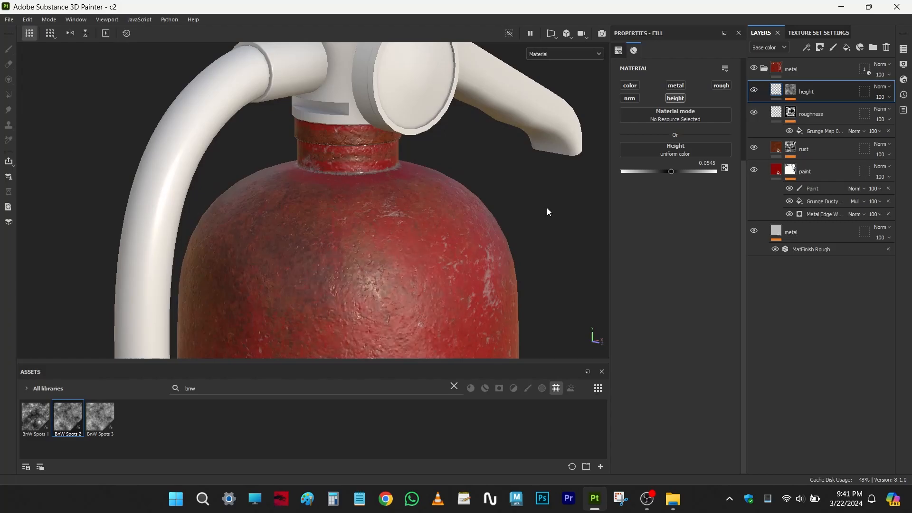
pyautogui.keyDown('alt'); pyautogui.moveTo(453, 311); pyautogui.dragTo(415, 275, button='right'); pyautogui.keyUp('alt')
pyautogui.keyDown('alt'); pyautogui.moveTo(415, 275); pyautogui.dragTo(420, 277, button='middle'); pyautogui.keyUp('alt')
# - Try different balance and contrast values on the height mask's BnW Spots 2 texture
pyautogui.click(790, 93)
pyautogui.click(809, 109)
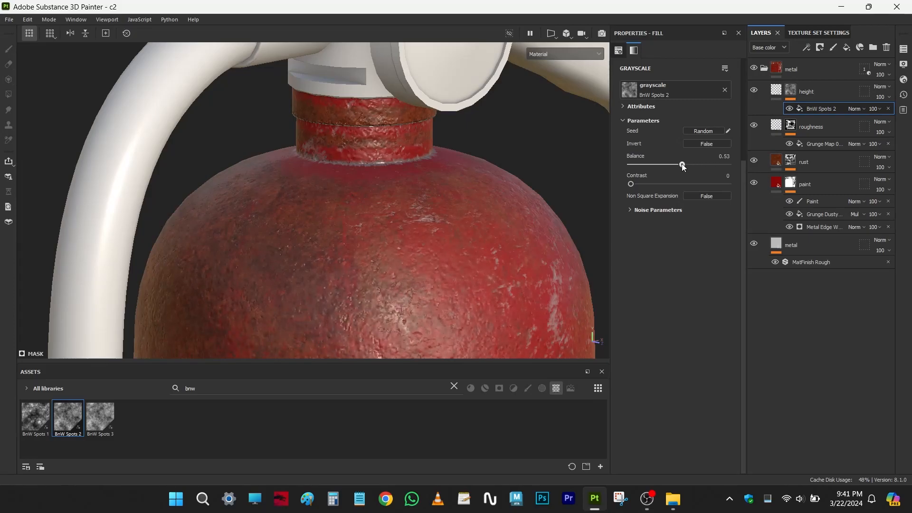
pyautogui.keyDown('alt'); pyautogui.moveTo(521, 266); pyautogui.dragTo(531, 195, button='middle'); pyautogui.keyUp('alt')
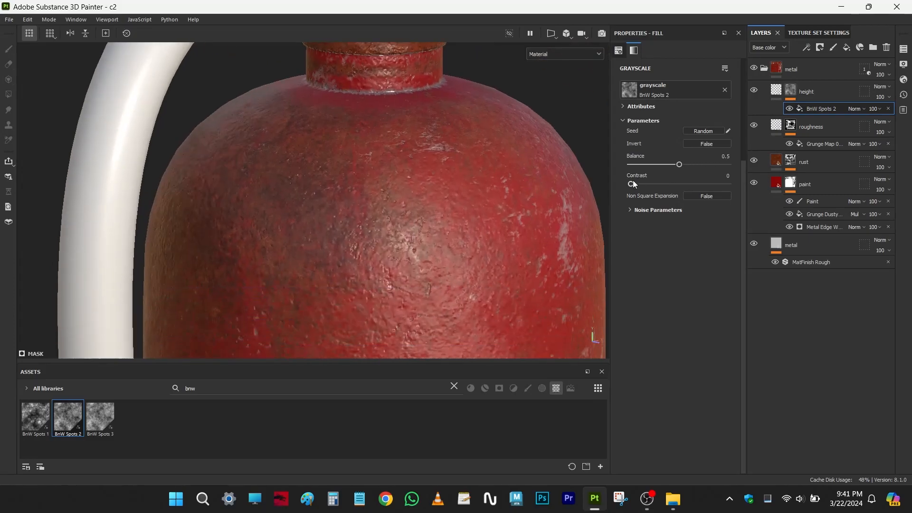
pyautogui.moveTo(669, 184); pyautogui.dragTo(623, 187)
pyautogui.keyDown('alt'); pyautogui.moveTo(526, 210); pyautogui.dragTo(502, 247); pyautogui.keyUp('alt')
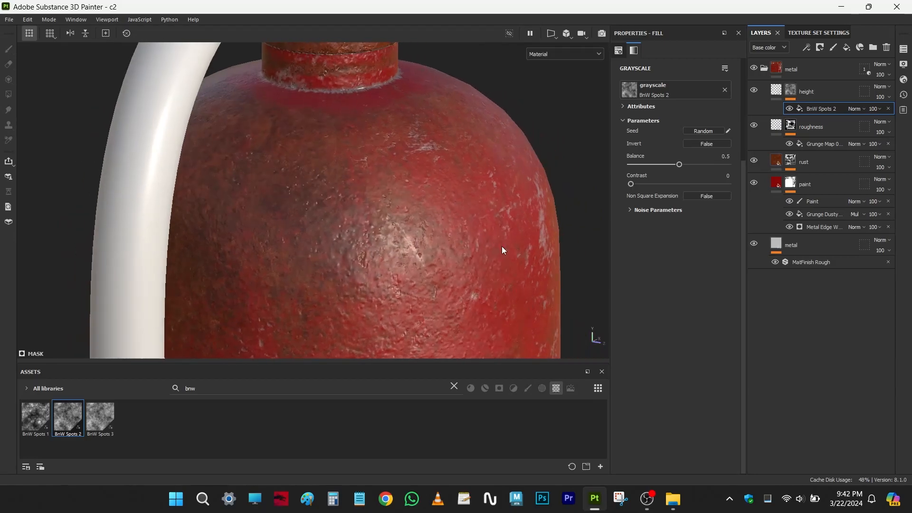
# - Add a fill layer above the height layer and name it leaks
pyautogui.click(813, 83)
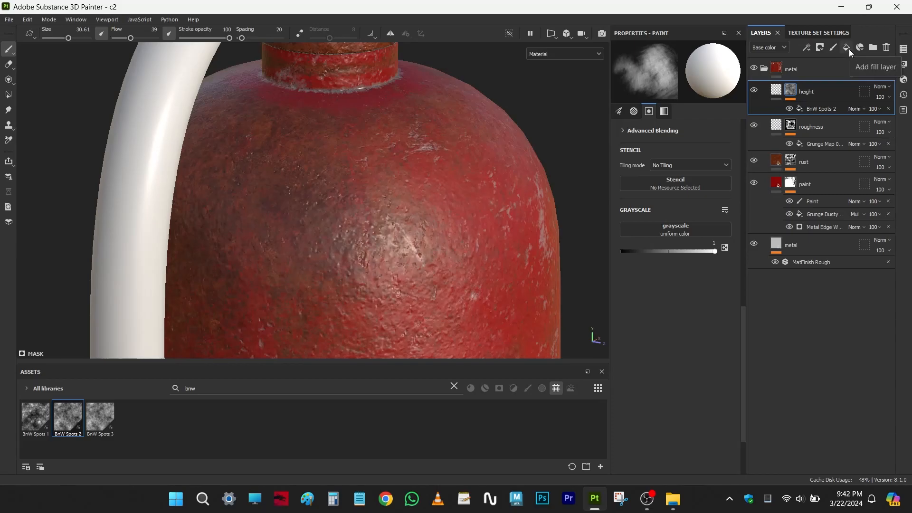
pyautogui.scroll(-4, 360, 196)
pyautogui.keyDown('alt'); pyautogui.moveTo(357, 204); pyautogui.dragTo(311, 206); pyautogui.keyUp('alt')
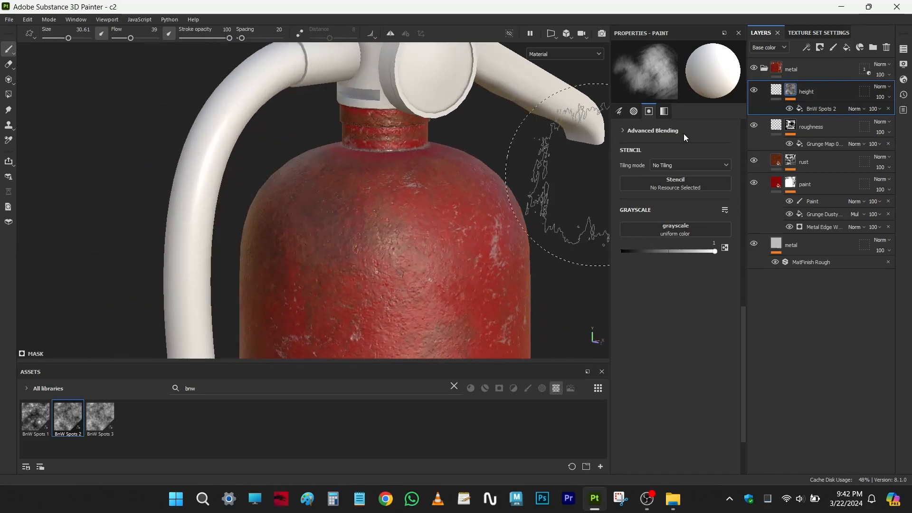
pyautogui.click(848, 49)
pyautogui.doubleClick(804, 91)
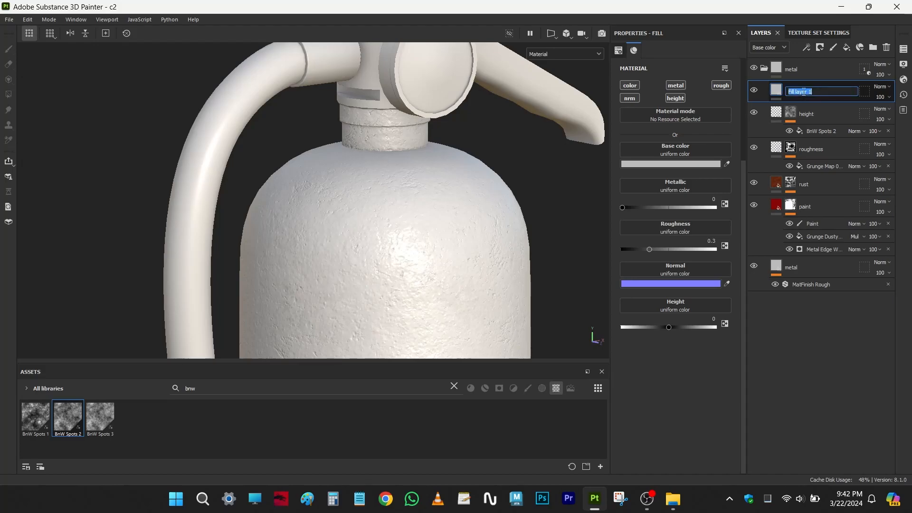
pyautogui.press('BackSpace')
pyautogui.write('leaks')
pyautogui.press('Return')
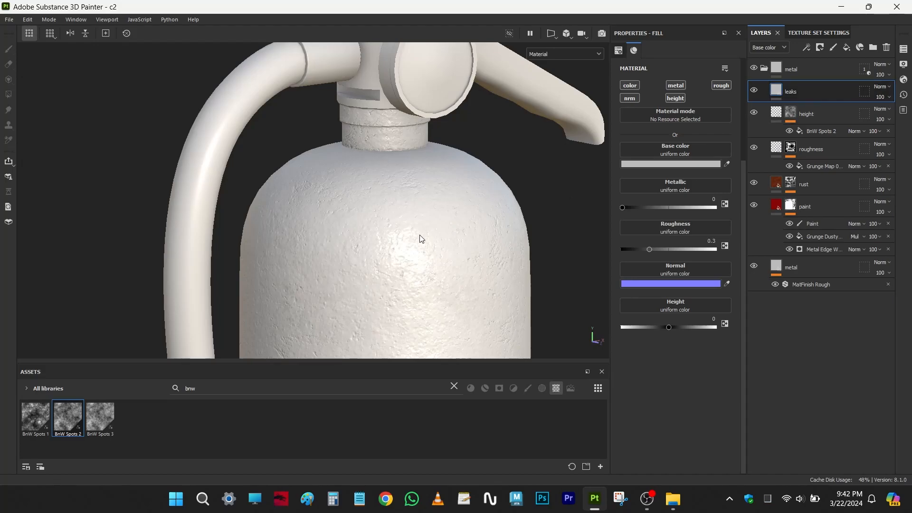
# - Give the leaks layer a black mask with a fill effect
pyautogui.keyDown('alt'); pyautogui.moveTo(422, 238); pyautogui.dragTo(401, 204); pyautogui.keyUp('alt')
pyautogui.keyDown('alt'); pyautogui.moveTo(401, 204); pyautogui.dragTo(423, 166, button='middle'); pyautogui.keyUp('alt')
pyautogui.keyDown('alt'); pyautogui.moveTo(423, 166); pyautogui.dragTo(446, 169, button='right'); pyautogui.keyUp('alt')
pyautogui.keyDown('alt'); pyautogui.moveTo(446, 169); pyautogui.dragTo(402, 229, button='middle'); pyautogui.keyUp('alt')
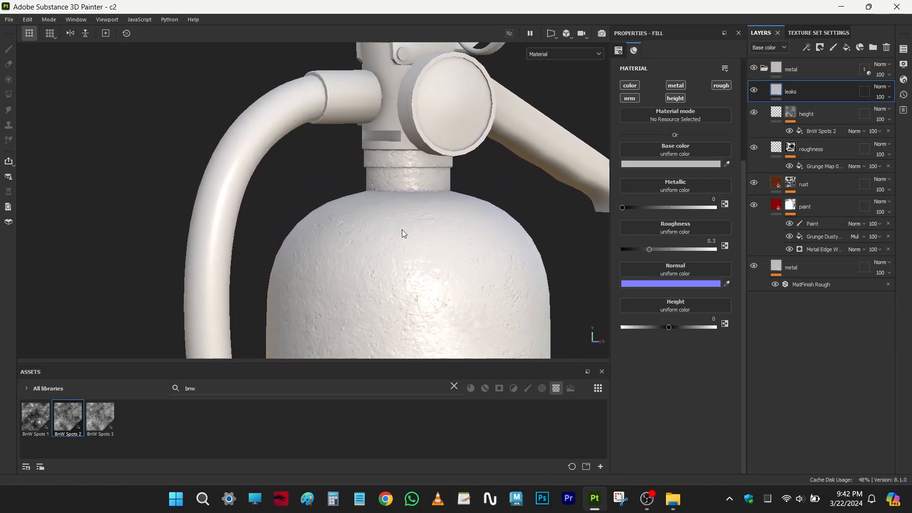
pyautogui.keyDown('alt'); pyautogui.moveTo(520, 182); pyautogui.dragTo(457, 195); pyautogui.keyUp('alt')
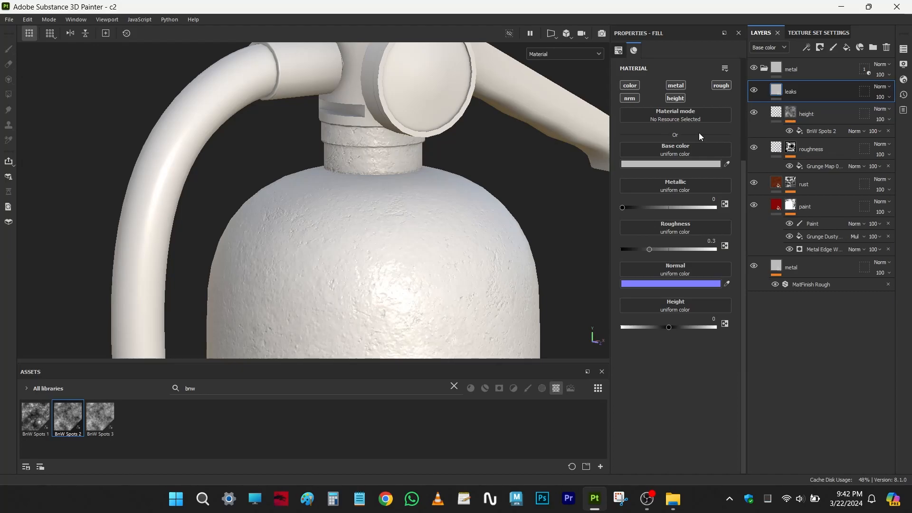
pyautogui.click(820, 48)
pyautogui.click(821, 74)
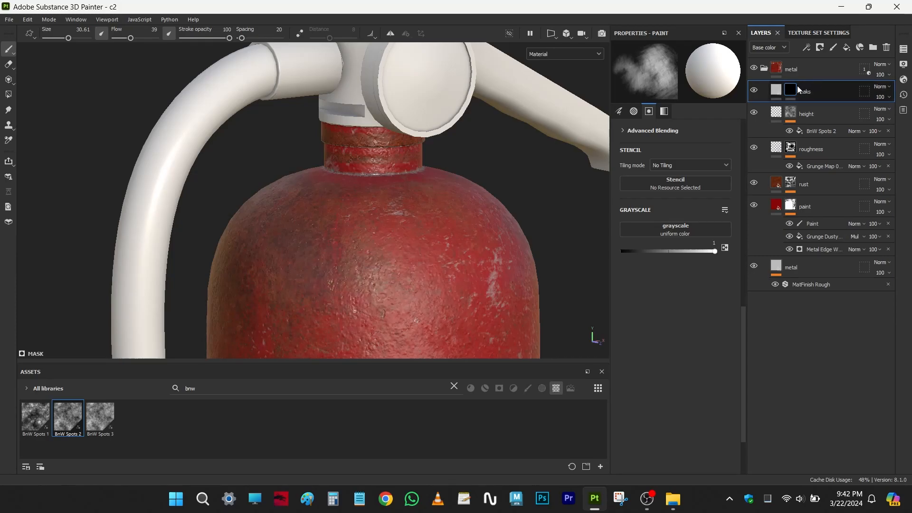
pyautogui.click(808, 49)
pyautogui.click(812, 87)
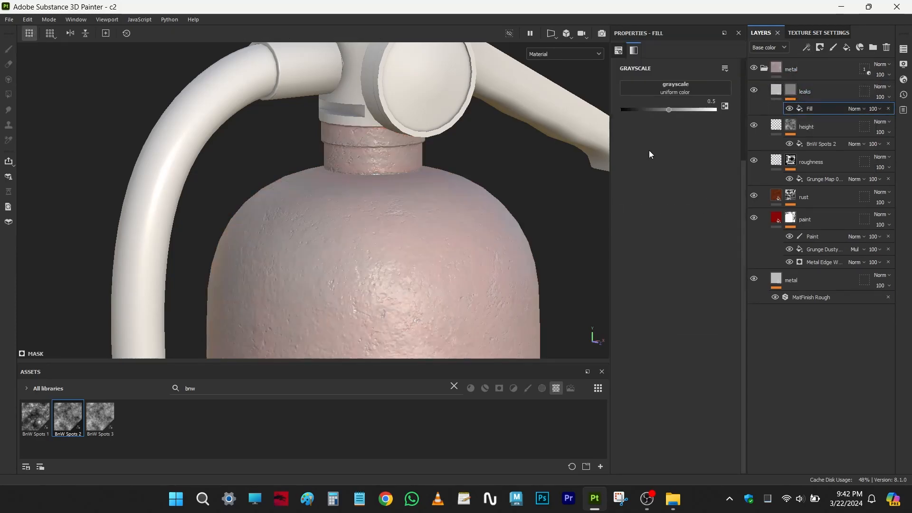
# - Search the texture library for leak and apply Grunge Leak Large to the leaks mask's fill effect
pyautogui.click(454, 387)
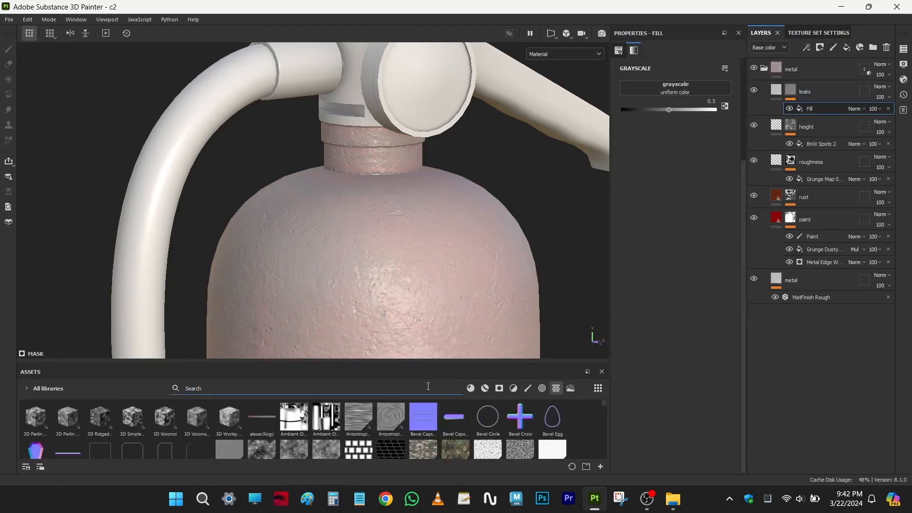
pyautogui.write('leak')
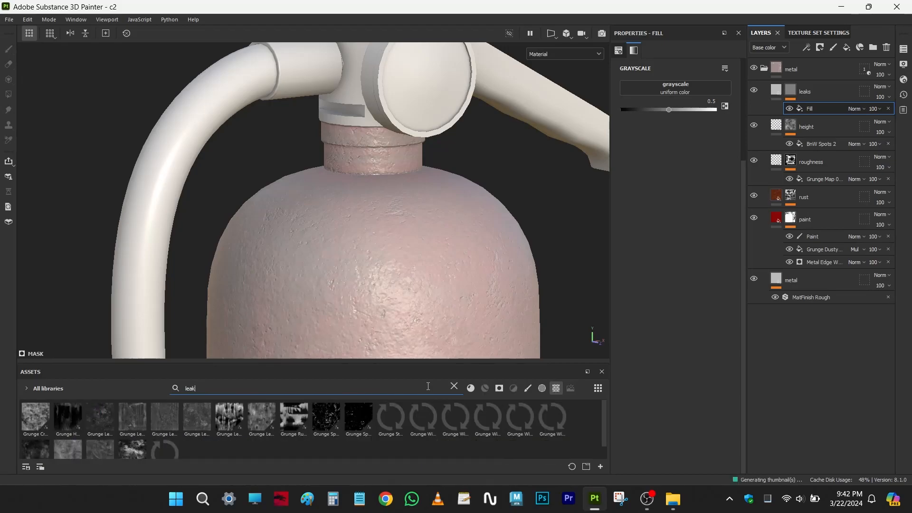
pyautogui.write('s')
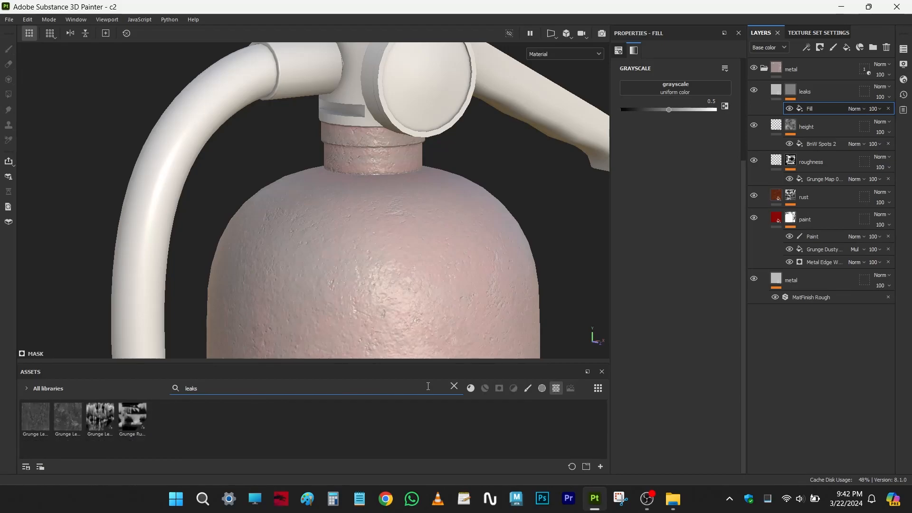
pyautogui.press('BackSpace')
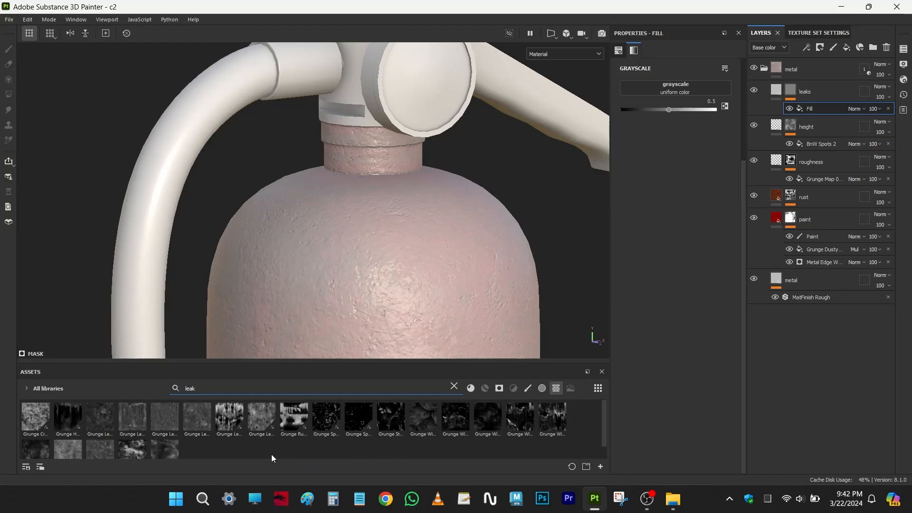
pyautogui.moveTo(131, 423)
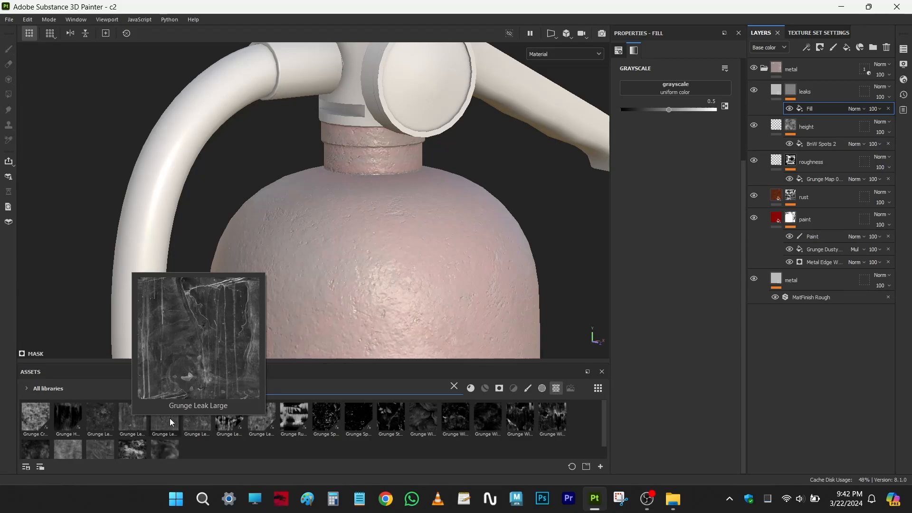
pyautogui.moveTo(132, 419); pyautogui.dragTo(678, 87)
# - Try a balance of 0.26 on the leaks mask's Grunge Leak Large texture
pyautogui.keyDown('alt'); pyautogui.moveTo(451, 251); pyautogui.dragTo(456, 167, button='middle'); pyautogui.keyUp('alt')
pyautogui.keyDown('alt'); pyautogui.moveTo(404, 202); pyautogui.dragTo(431, 209); pyautogui.keyUp('alt')
pyautogui.keyDown('alt'); pyautogui.moveTo(392, 211); pyautogui.dragTo(424, 197, button='middle'); pyautogui.keyUp('alt')
pyautogui.keyDown('alt'); pyautogui.moveTo(424, 197); pyautogui.dragTo(417, 197); pyautogui.keyUp('alt')
pyautogui.moveTo(679, 153); pyautogui.dragTo(664, 156)
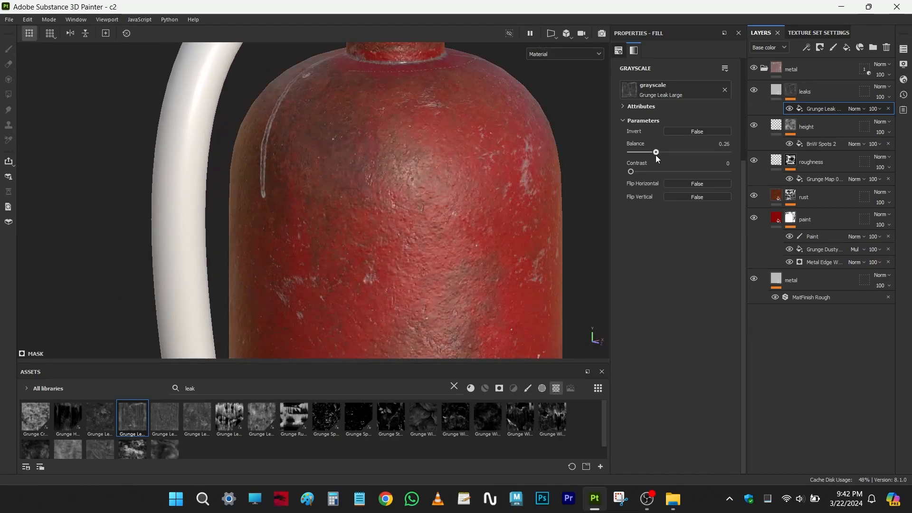
# - Set the leak texture's balance to 0.19, trying a contrast of 0.44 and returning it to 0
pyautogui.keyDown('alt'); pyautogui.moveTo(392, 230); pyautogui.dragTo(363, 90, button='middle'); pyautogui.keyUp('alt')
pyautogui.keyDown('alt'); pyautogui.moveTo(400, 328); pyautogui.dragTo(365, 76, button='middle'); pyautogui.keyUp('alt')
pyautogui.keyDown('alt'); pyautogui.moveTo(411, 342); pyautogui.dragTo(386, 148, button='middle'); pyautogui.keyUp('alt')
pyautogui.keyDown('alt'); pyautogui.moveTo(415, 263); pyautogui.dragTo(409, 185, button='middle'); pyautogui.keyUp('alt')
pyautogui.moveTo(422, 238)
pyautogui.keyDown('alt'); pyautogui.mouseDown()
pyautogui.moveTo(411, 223)
pyautogui.moveTo(424, 236)
pyautogui.mouseUp(); pyautogui.keyUp('alt')
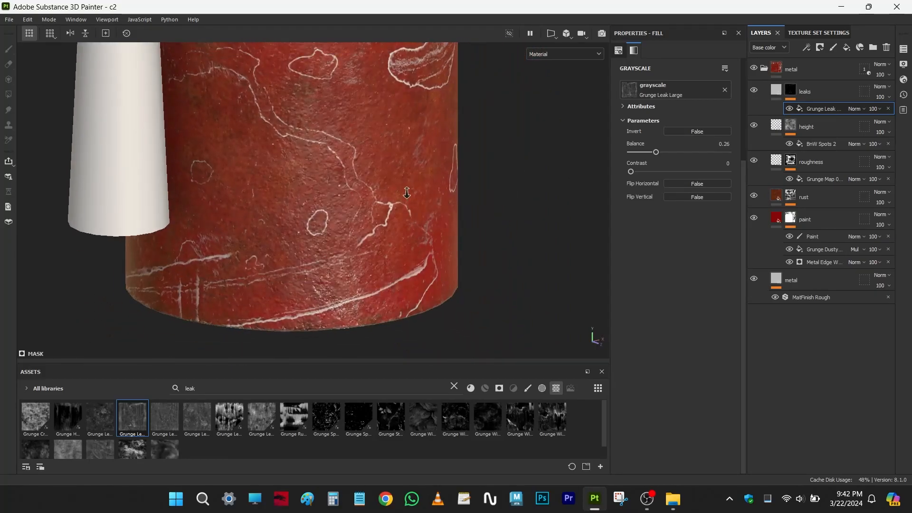
pyautogui.keyDown('alt'); pyautogui.moveTo(401, 189); pyautogui.dragTo(412, 200, button='middle'); pyautogui.keyUp('alt')
pyautogui.moveTo(665, 174); pyautogui.dragTo(650, 151)
pyautogui.click(674, 172)
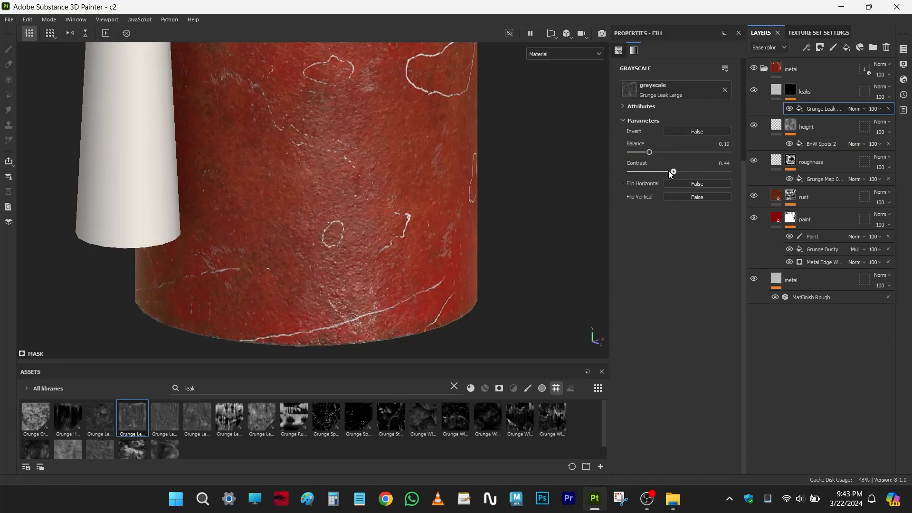
pyautogui.keyDown('alt'); pyautogui.moveTo(492, 275); pyautogui.dragTo(392, 155, button='right'); pyautogui.keyUp('alt')
pyautogui.keyDown('alt'); pyautogui.moveTo(392, 155); pyautogui.dragTo(439, 207, button='middle'); pyautogui.keyUp('alt')
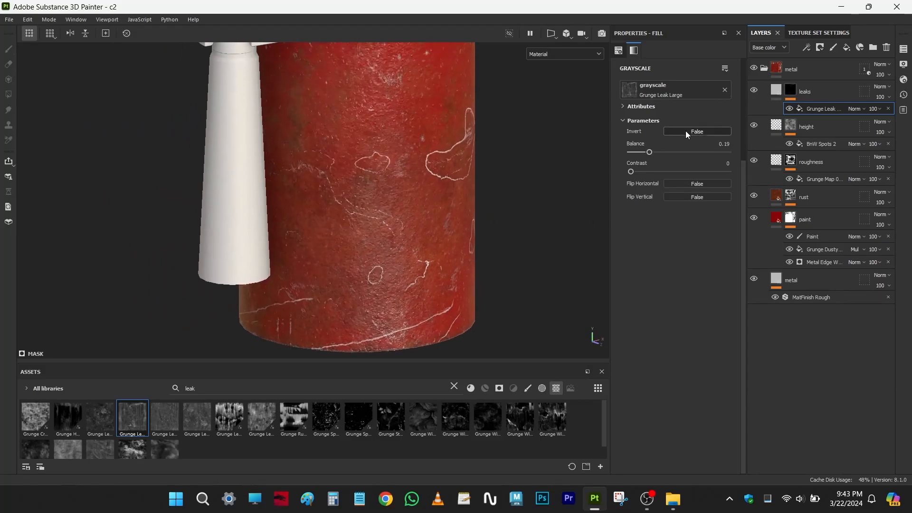
# - Try inverting the leak texture, restore it to non-inverted, and flip it horizontally
pyautogui.click(691, 130)
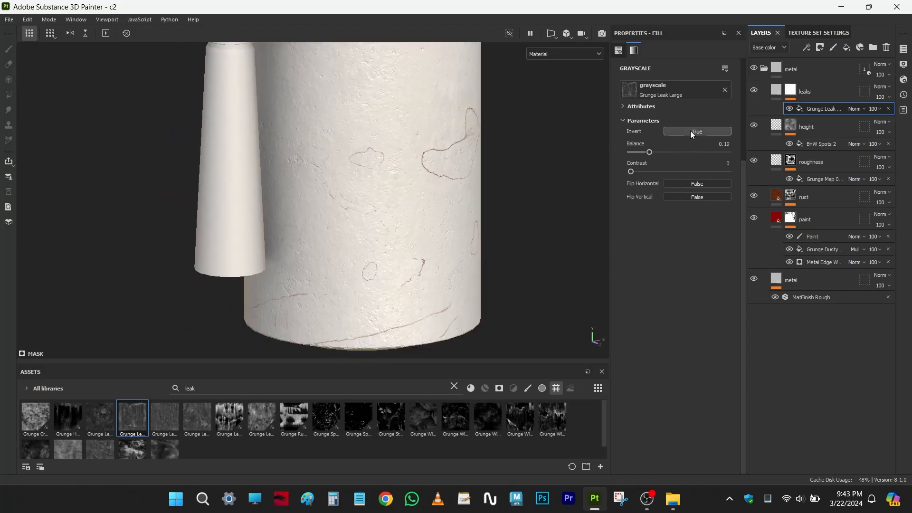
pyautogui.click(691, 130)
pyautogui.click(691, 186)
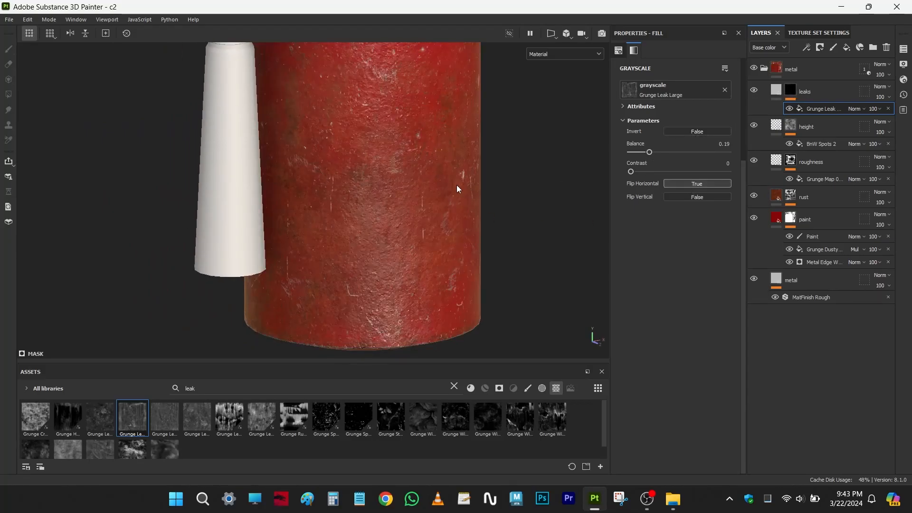
# - Examine the flipped leak marks along the body and up close on its rounded shoulder
pyautogui.keyDown('alt'); pyautogui.moveTo(469, 188); pyautogui.dragTo(441, 228, button='right'); pyautogui.keyUp('alt')
pyautogui.keyDown('alt'); pyautogui.moveTo(441, 228); pyautogui.dragTo(392, 187); pyautogui.keyUp('alt')
pyautogui.keyDown('alt'); pyautogui.moveTo(393, 187); pyautogui.dragTo(322, 264, button='middle'); pyautogui.keyUp('alt')
pyautogui.keyDown('shift'); pyautogui.moveTo(401, 267); pyautogui.dragTo(458, 246, button='right'); pyautogui.keyUp('shift')
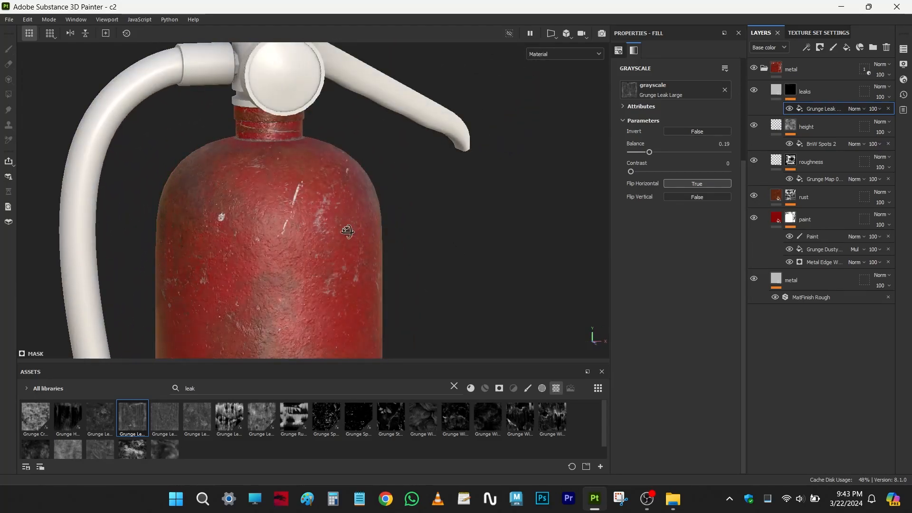
pyautogui.keyDown('alt'); pyautogui.moveTo(348, 236); pyautogui.dragTo(362, 283); pyautogui.keyUp('alt')
pyautogui.keyDown('alt'); pyautogui.moveTo(362, 283); pyautogui.dragTo(394, 324, button='right'); pyautogui.keyUp('alt')
pyautogui.keyDown('alt'); pyautogui.moveTo(235, 232); pyautogui.dragTo(241, 163, button='middle'); pyautogui.keyUp('alt')
pyautogui.keyDown('alt'); pyautogui.moveTo(241, 163); pyautogui.dragTo(329, 280, button='right'); pyautogui.keyUp('alt')
pyautogui.keyDown('alt'); pyautogui.moveTo(329, 280); pyautogui.dragTo(356, 261); pyautogui.keyUp('alt')
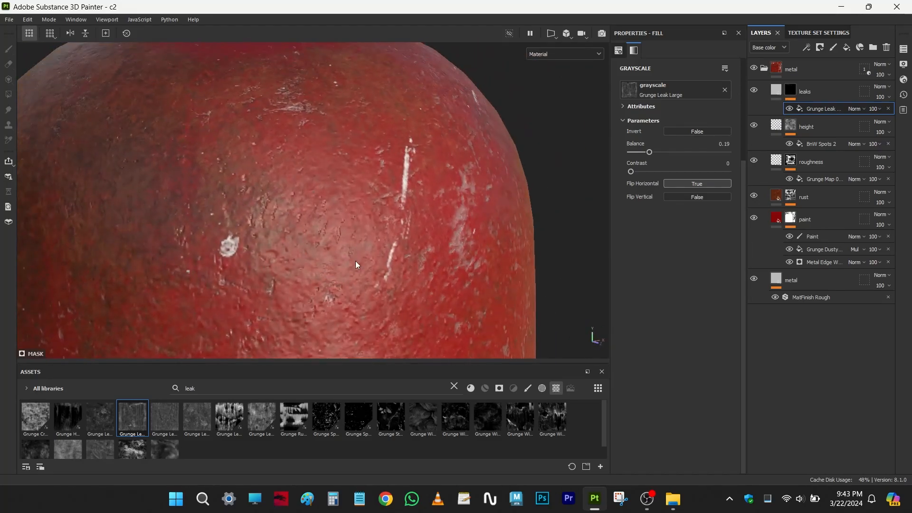
pyautogui.scroll(-5, 355, 261)
pyautogui.scroll(-3, 355, 261)
pyautogui.keyDown('alt'); pyautogui.moveTo(354, 261); pyautogui.dragTo(357, 166, button='middle'); pyautogui.keyUp('alt')
pyautogui.keyDown('alt'); pyautogui.moveTo(354, 225); pyautogui.dragTo(302, 228); pyautogui.keyUp('alt')
pyautogui.keyDown('alt'); pyautogui.moveTo(302, 228); pyautogui.dragTo(337, 254, button='right'); pyautogui.keyUp('alt')
pyautogui.keyDown('alt'); pyautogui.moveTo(338, 253); pyautogui.dragTo(303, 168, button='middle'); pyautogui.keyUp('alt')
pyautogui.keyDown('alt'); pyautogui.moveTo(348, 241); pyautogui.dragTo(290, 171, button='right'); pyautogui.keyUp('alt')
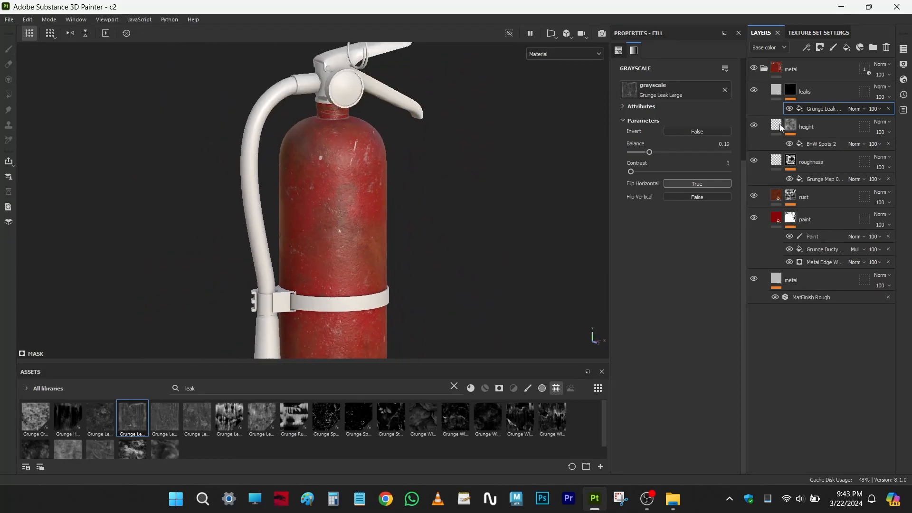
# - Select the leaks layer and review the extinguisher's overall look from the handle down to the clamp
pyautogui.click(812, 91)
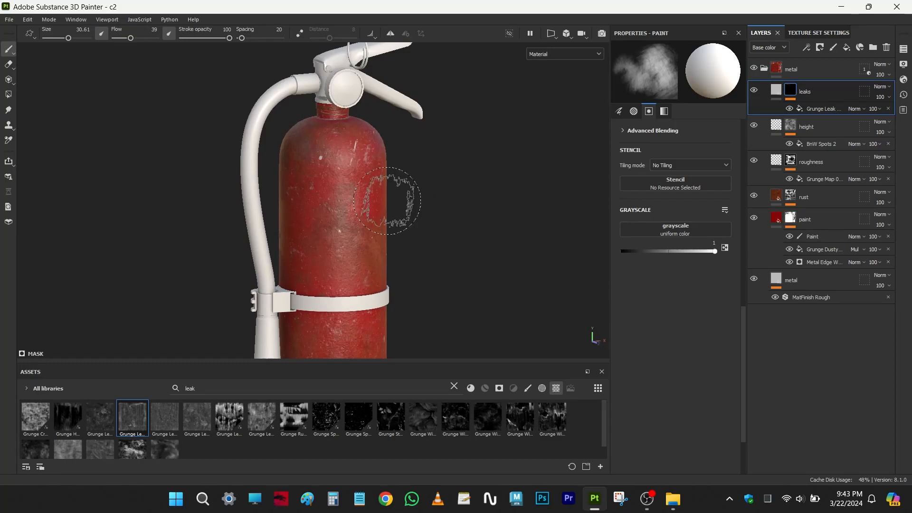
pyautogui.keyDown('alt'); pyautogui.moveTo(412, 135); pyautogui.dragTo(419, 222, button='middle'); pyautogui.keyUp('alt')
pyautogui.keyDown('alt'); pyautogui.moveTo(419, 222); pyautogui.dragTo(420, 194, button='right'); pyautogui.keyUp('alt')
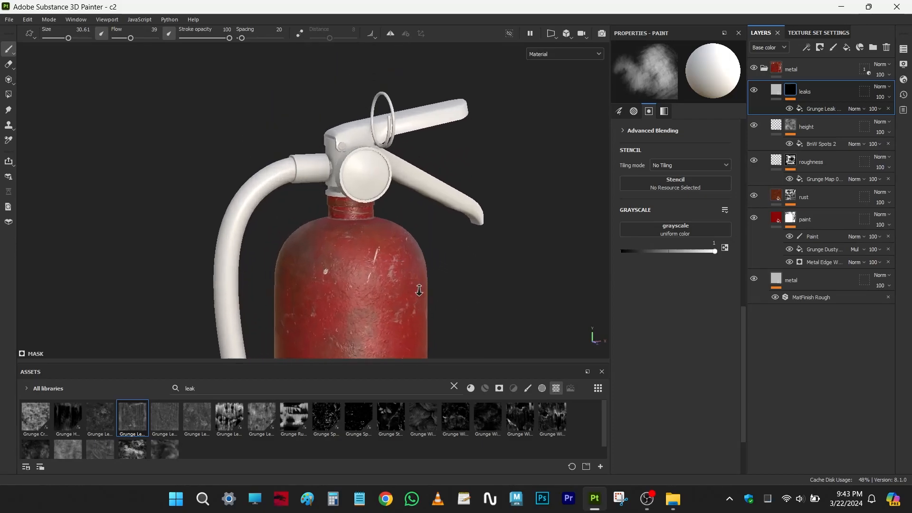
pyautogui.keyDown('alt'); pyautogui.moveTo(421, 194); pyautogui.dragTo(391, 233, button='middle'); pyautogui.keyUp('alt')
pyautogui.keyDown('alt'); pyautogui.moveTo(367, 167); pyautogui.dragTo(408, 199, button='right'); pyautogui.keyUp('alt')
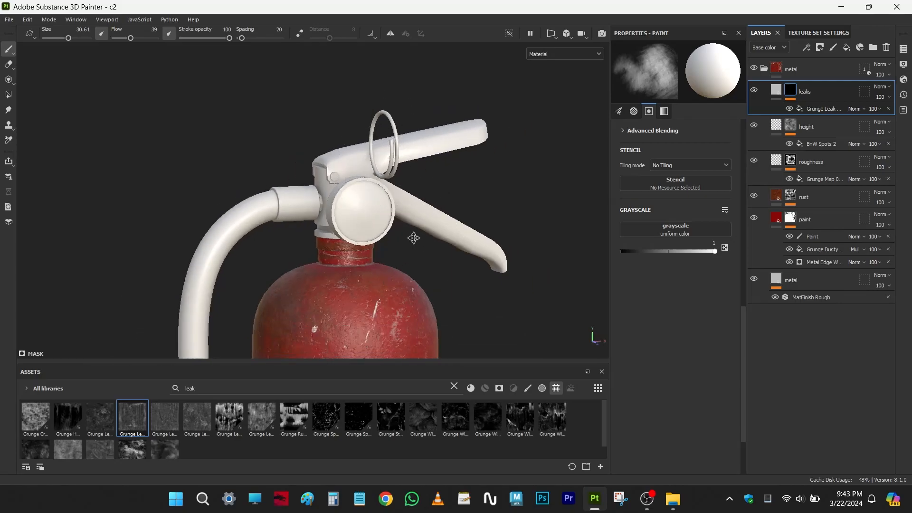
pyautogui.keyDown('alt'); pyautogui.moveTo(415, 247); pyautogui.dragTo(393, 144, button='middle'); pyautogui.keyUp('alt')
pyautogui.keyDown('alt'); pyautogui.moveTo(393, 144); pyautogui.dragTo(380, 144, button='right'); pyautogui.keyUp('alt')
pyautogui.keyDown('alt'); pyautogui.moveTo(393, 333); pyautogui.dragTo(393, 246, button='middle'); pyautogui.keyUp('alt')
pyautogui.keyDown('alt'); pyautogui.moveTo(393, 246); pyautogui.dragTo(347, 238, button='right'); pyautogui.keyUp('alt')
pyautogui.keyDown('alt'); pyautogui.moveTo(347, 238); pyautogui.dragTo(352, 304, button='middle'); pyautogui.keyUp('alt')
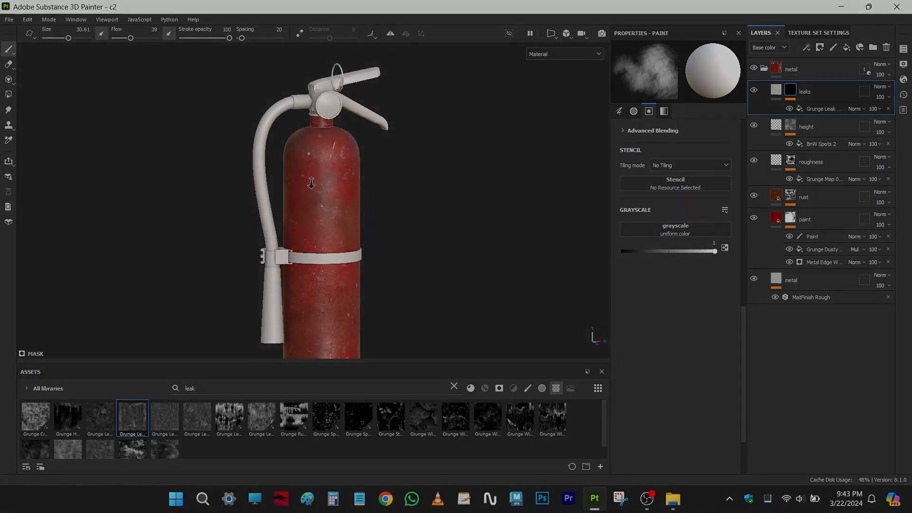